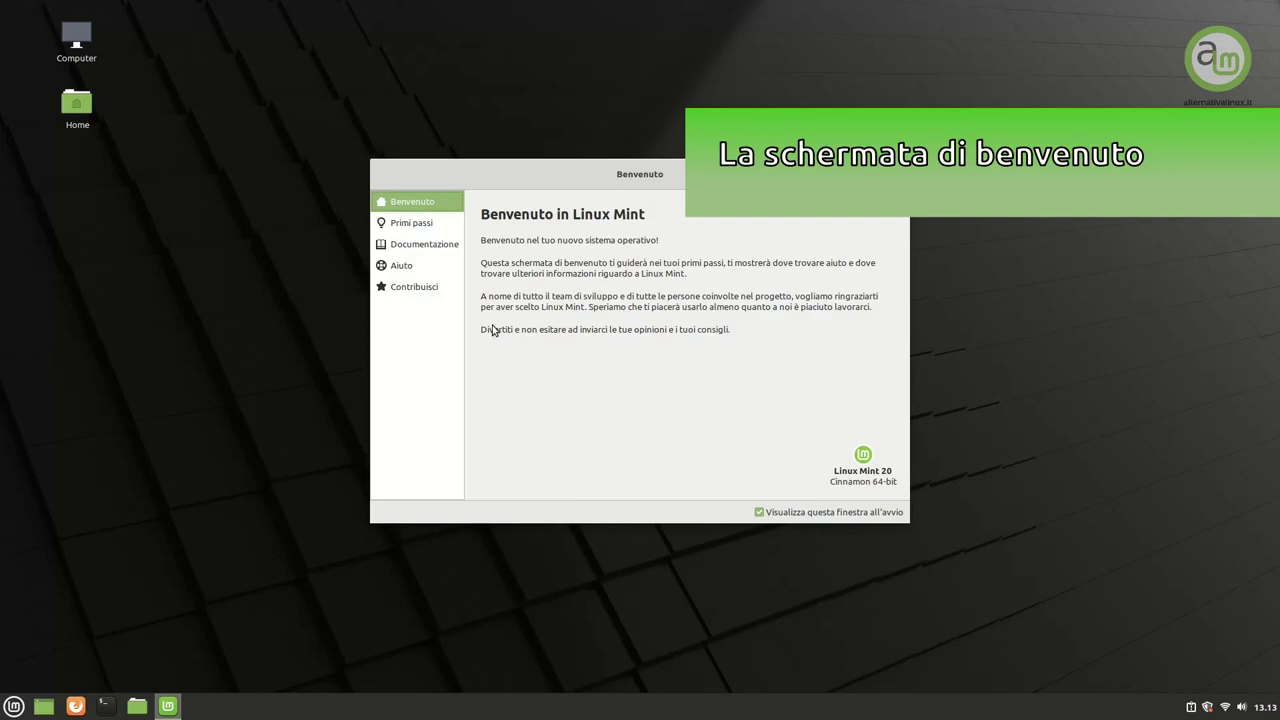
# Step: Launch the Firewall configuration from the Primi passi section, authenticate with the account password, and turn the firewall on
pyautogui.click(421, 225)
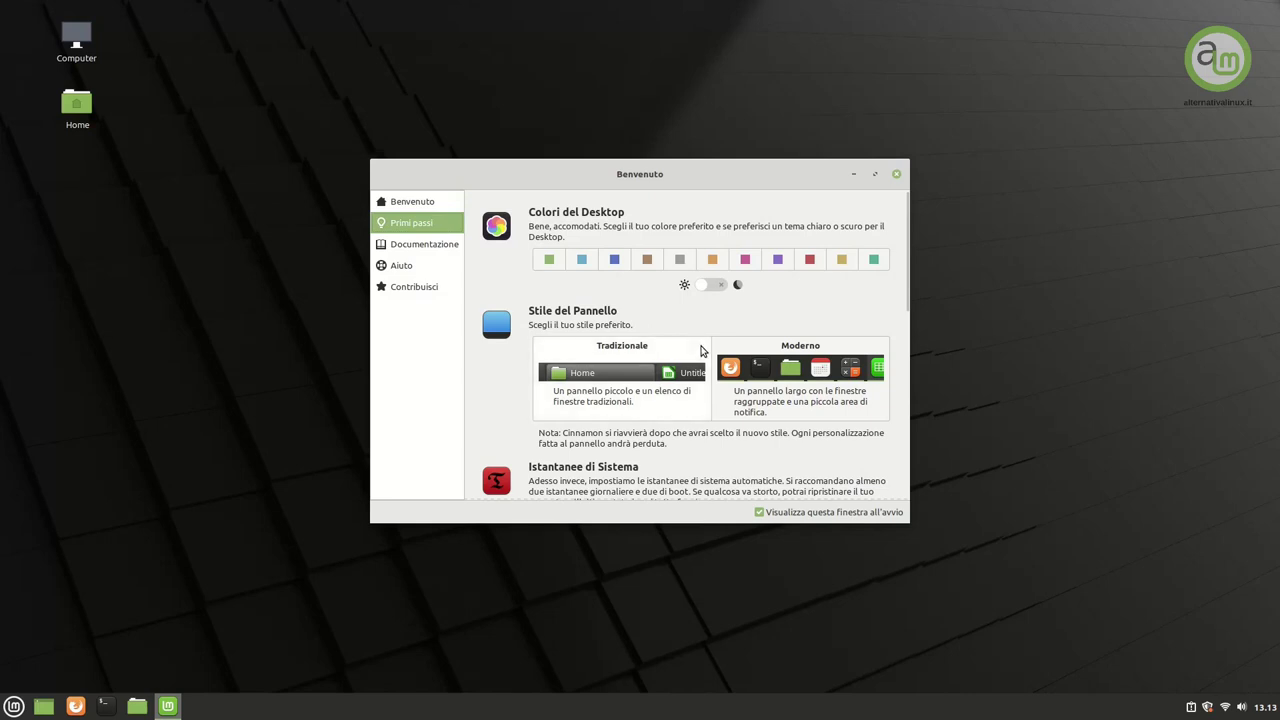
pyautogui.scroll(-1, 701, 351)
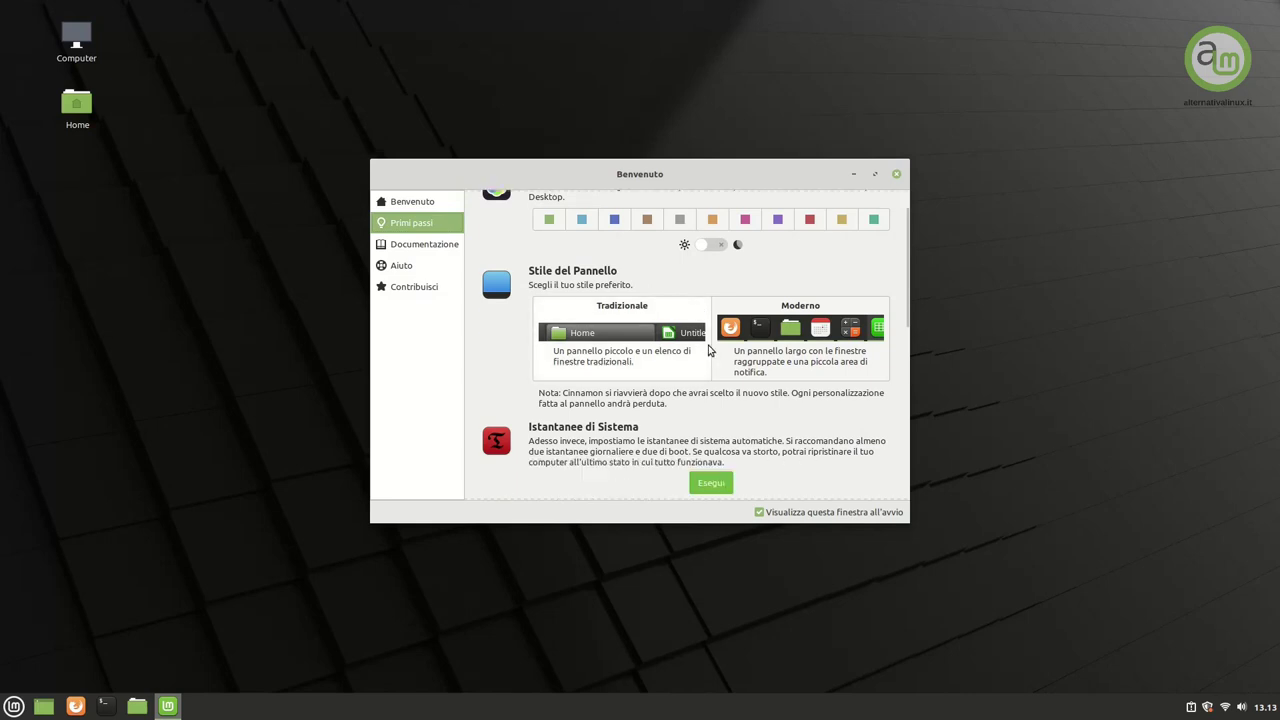
pyautogui.scroll(-1, 776, 391)
pyautogui.scroll(-5, 776, 391)
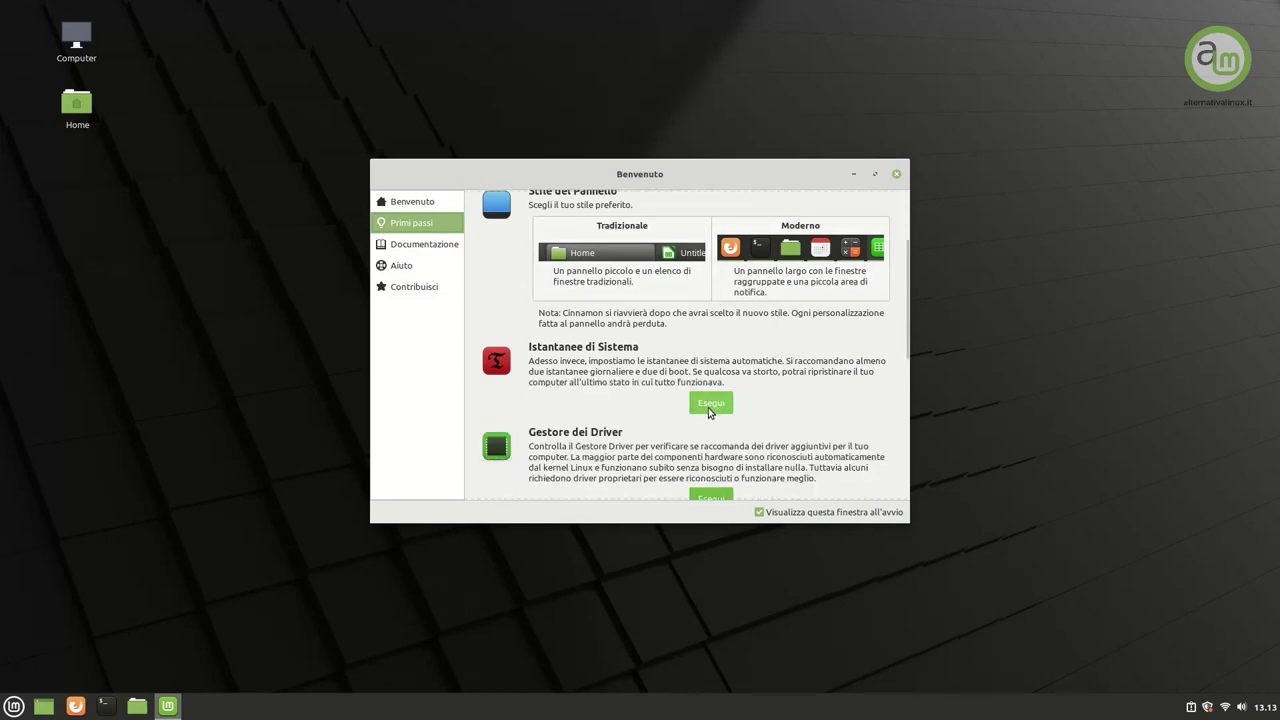
pyautogui.scroll(-3, 692, 403)
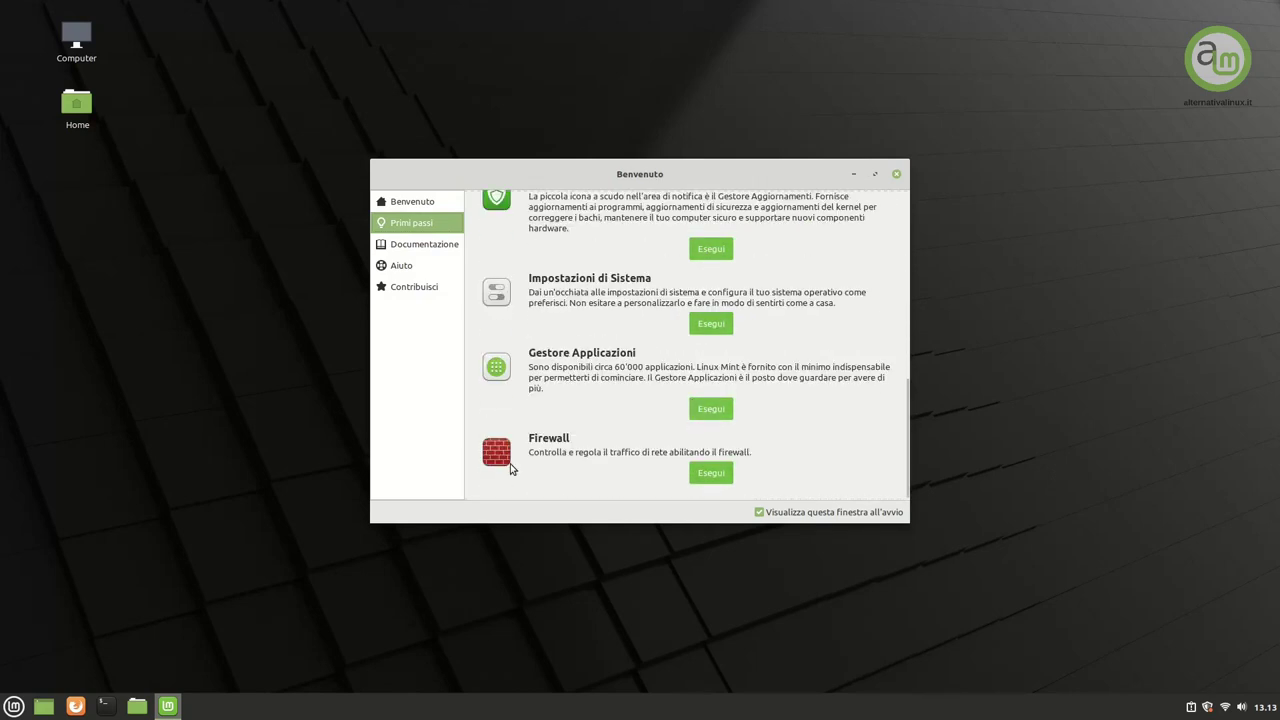
pyautogui.click(710, 473)
pyautogui.write('*****')
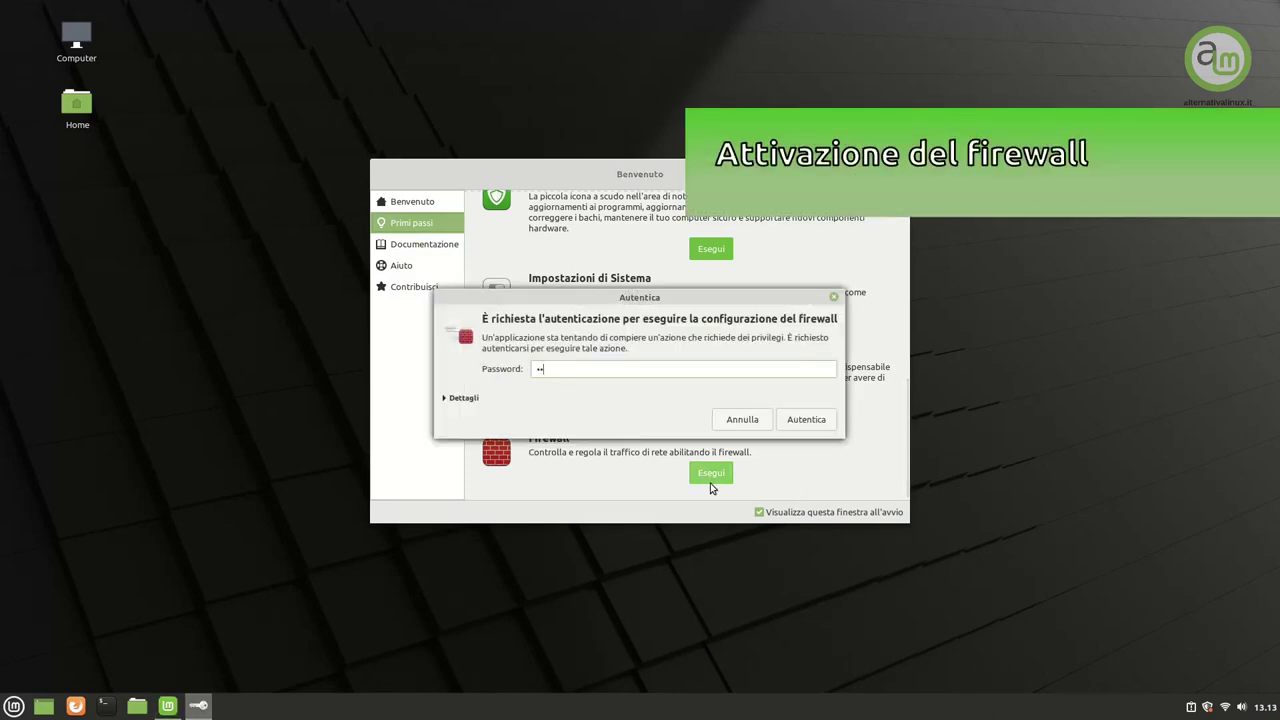
pyautogui.press('Return')
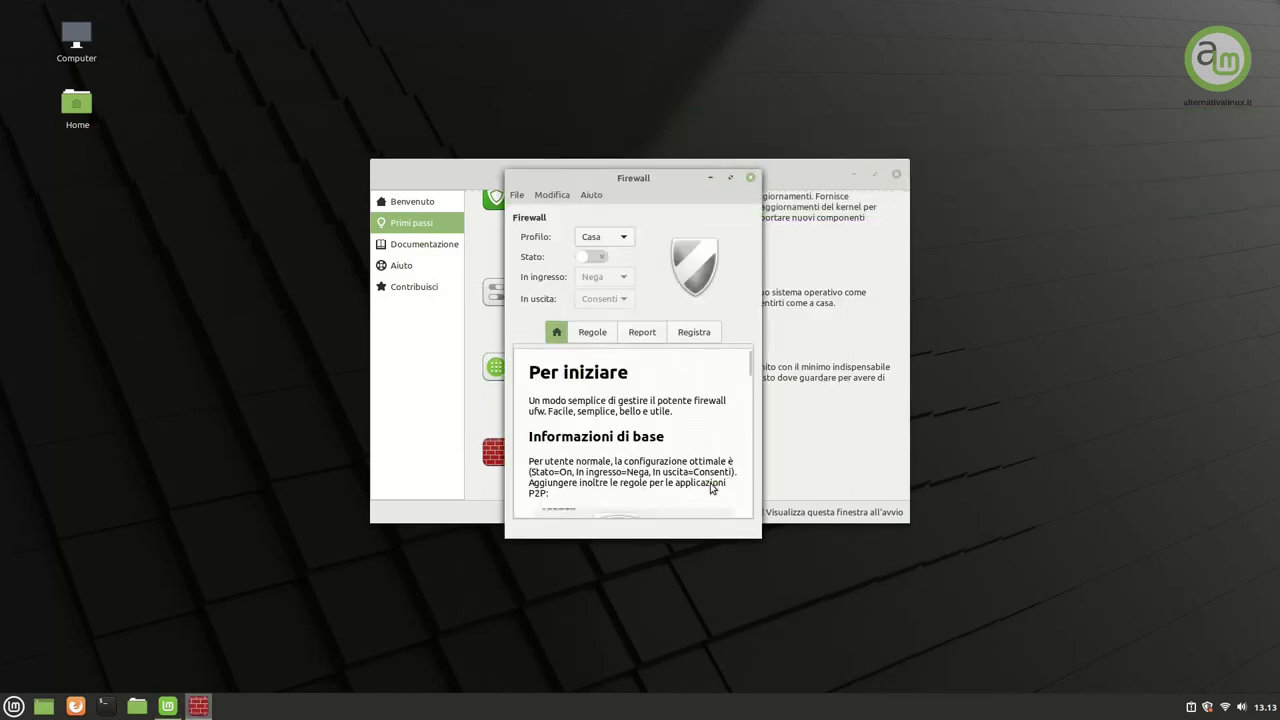
pyautogui.click(596, 260)
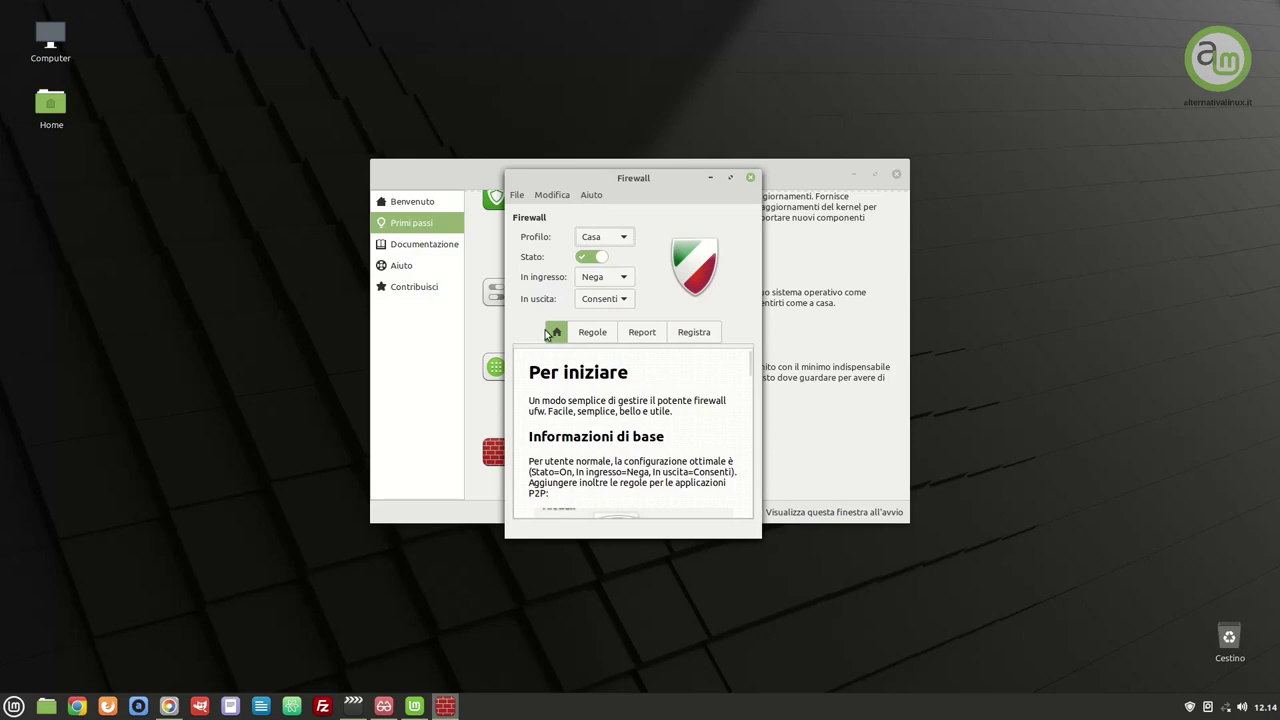
# Step: Start a new preconfigured firewall rule with category Rete and sub-category P2P, and choose its application
pyautogui.click(589, 336)
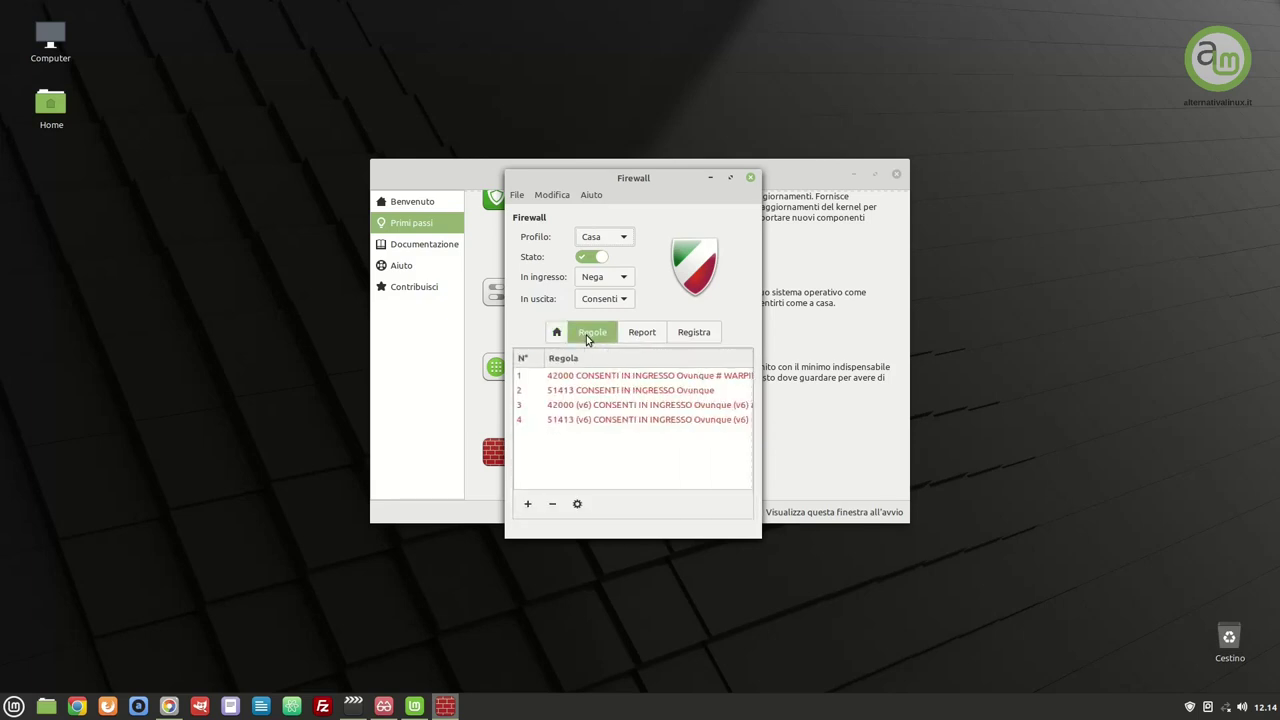
pyautogui.click(523, 501)
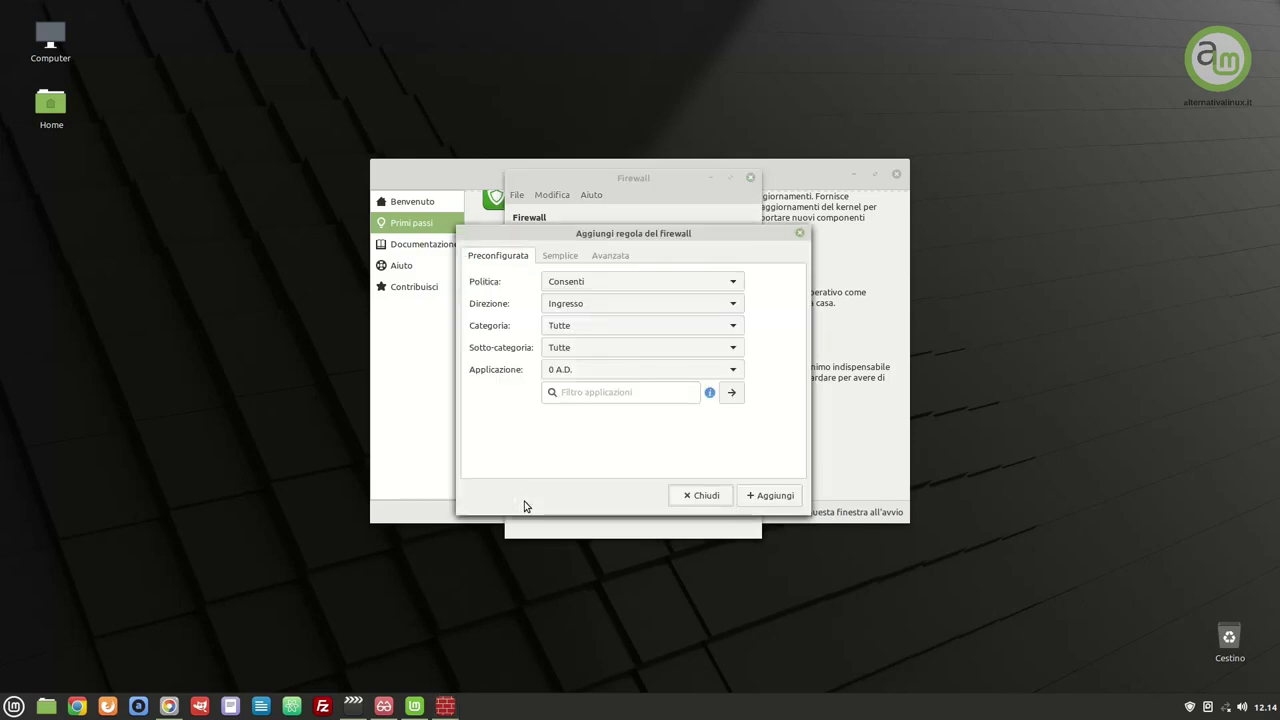
pyautogui.click(585, 326)
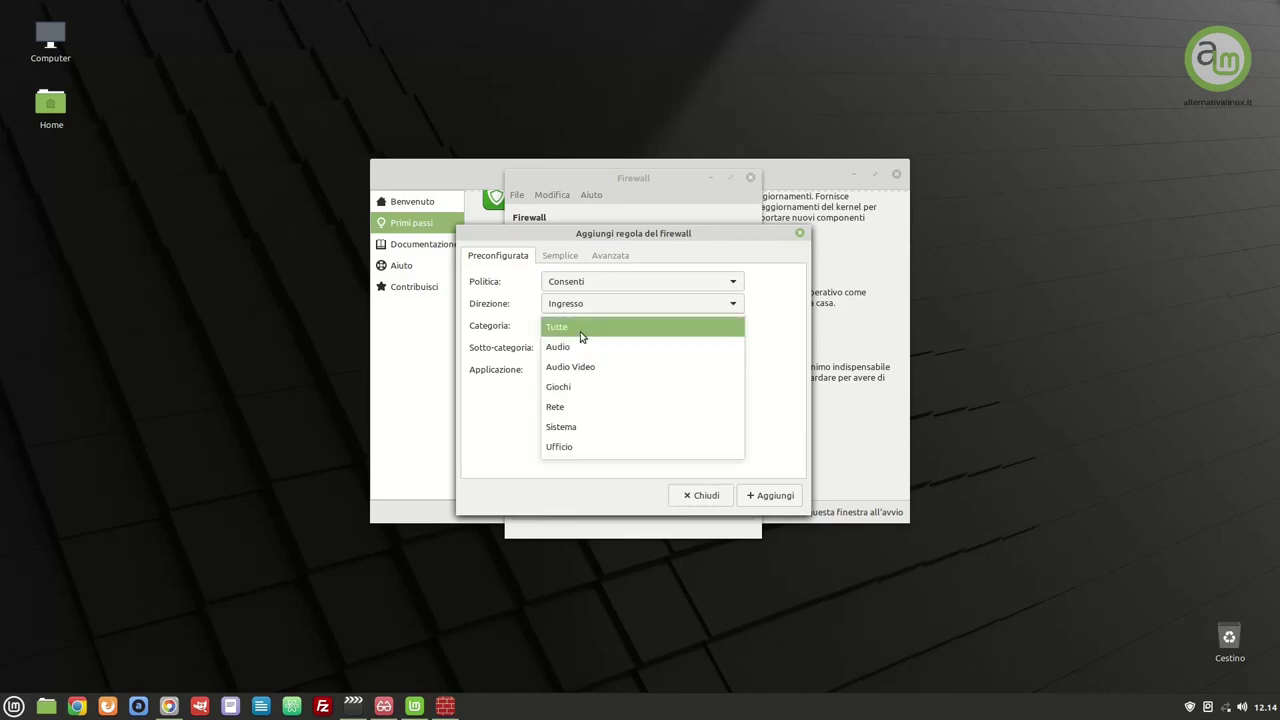
pyautogui.click(575, 406)
pyautogui.click(627, 352)
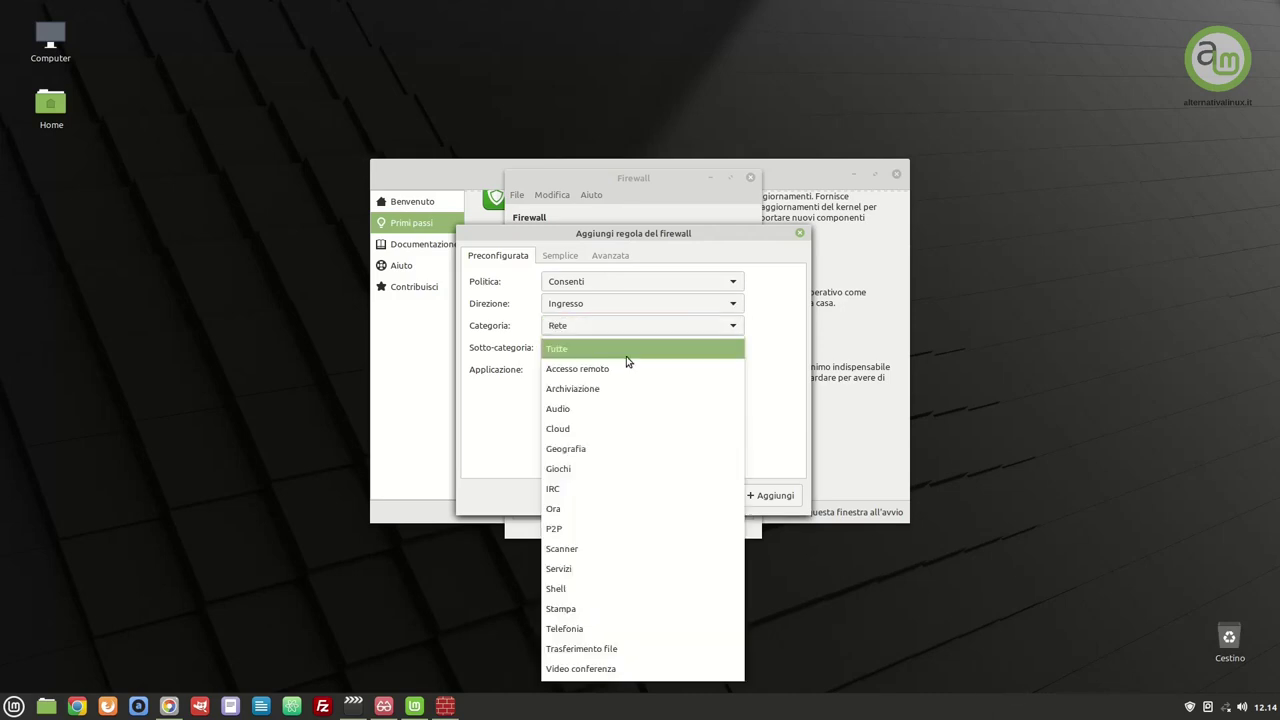
pyautogui.click(591, 528)
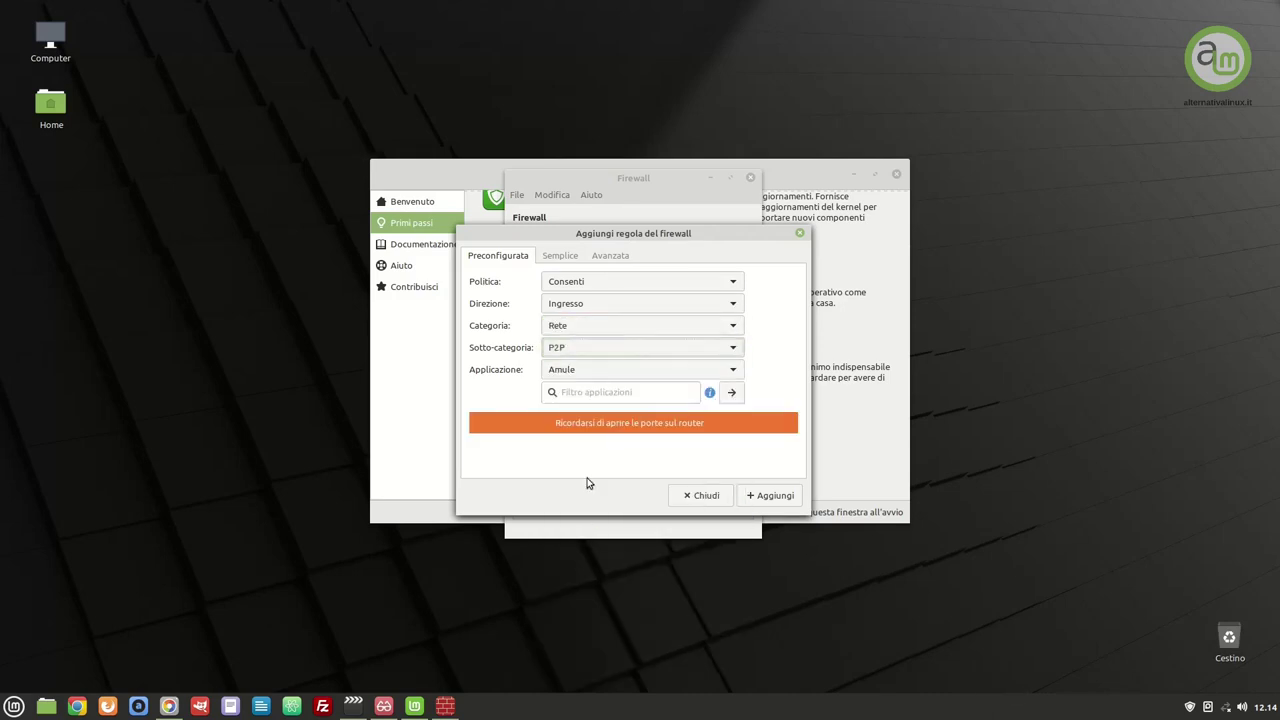
pyautogui.click(690, 372)
pyautogui.click(610, 450)
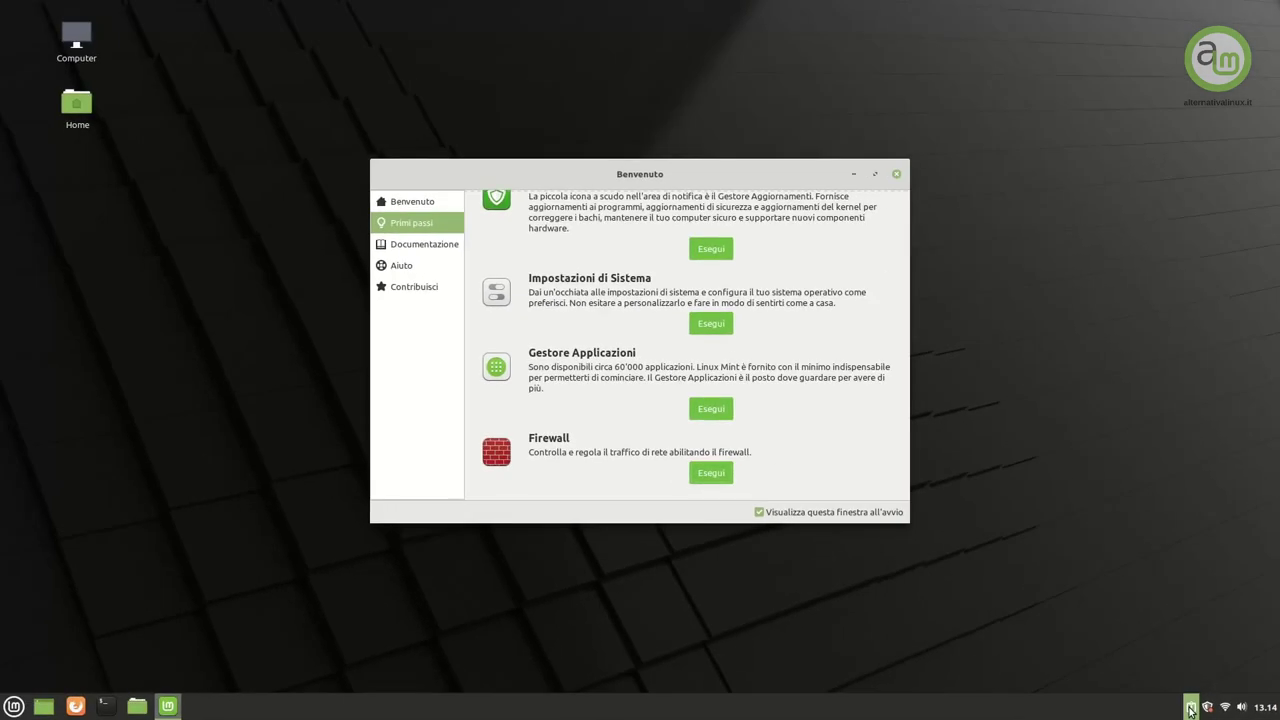
# Step: View the system report about setting the root password, and run sudo passwd root in a terminal
pyautogui.click(1125, 695)
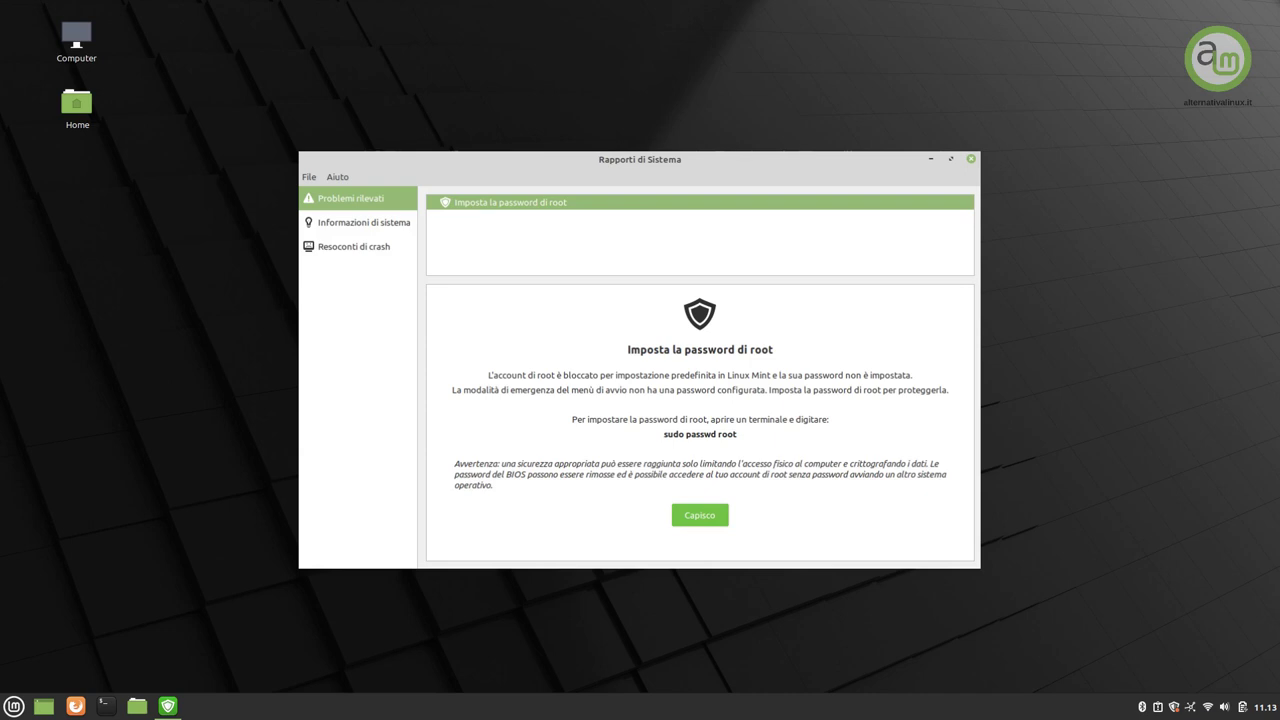
pyautogui.press('super+d')
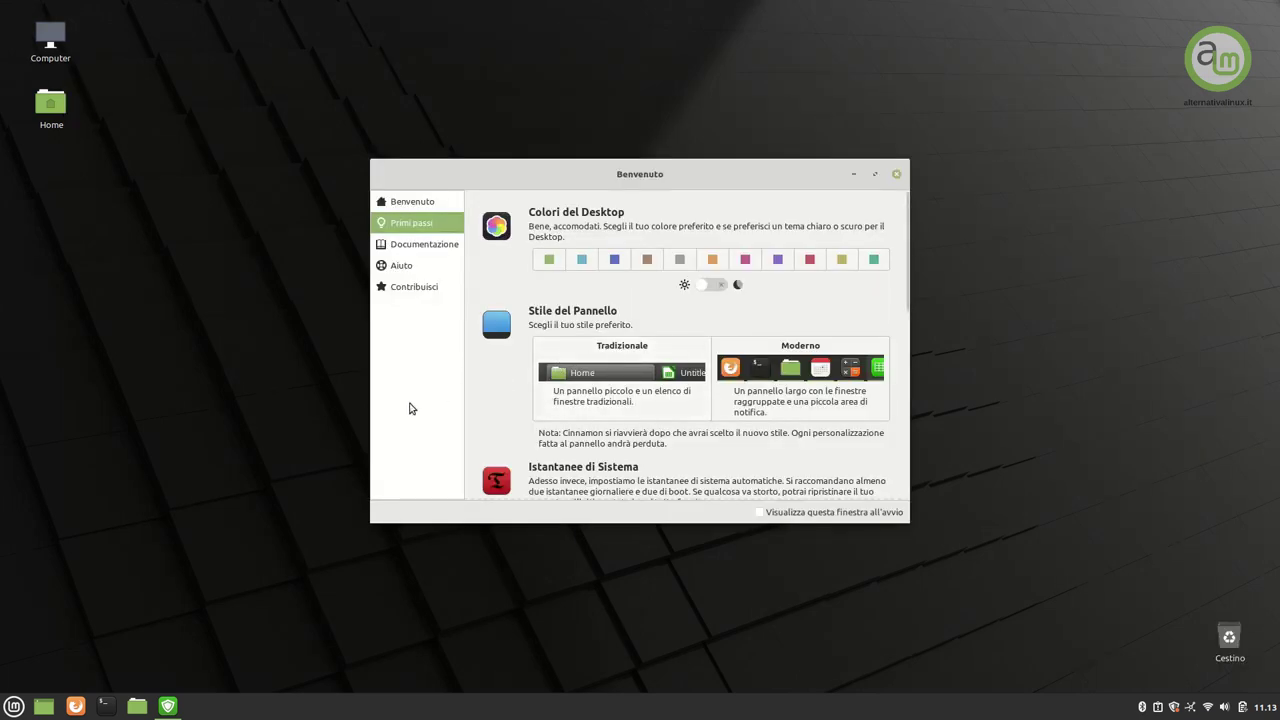
pyautogui.click(103, 706)
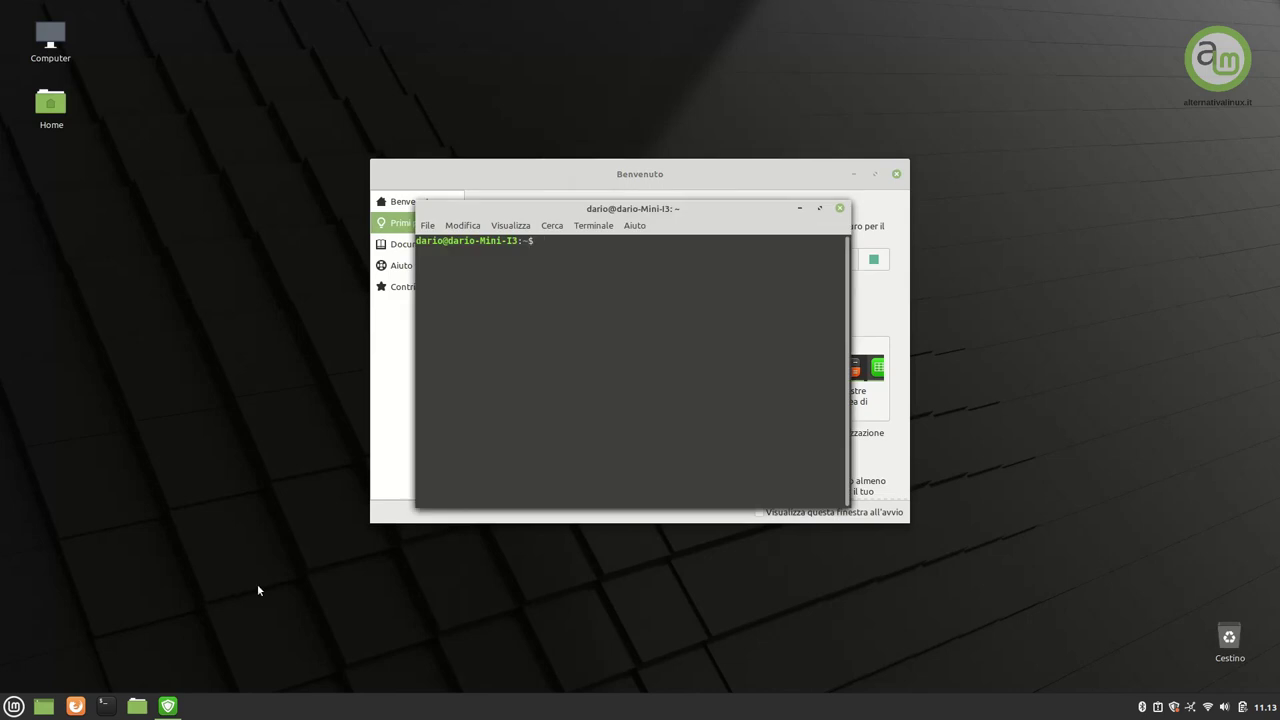
pyautogui.moveTo(444, 241); pyautogui.dragTo(531, 243)
pyautogui.click(562, 245)
pyautogui.write('sudo passwd root')
pyautogui.press('Return')
# Step: Authenticate with the account password, and enter and repeat the new root password
pyautogui.write('********')
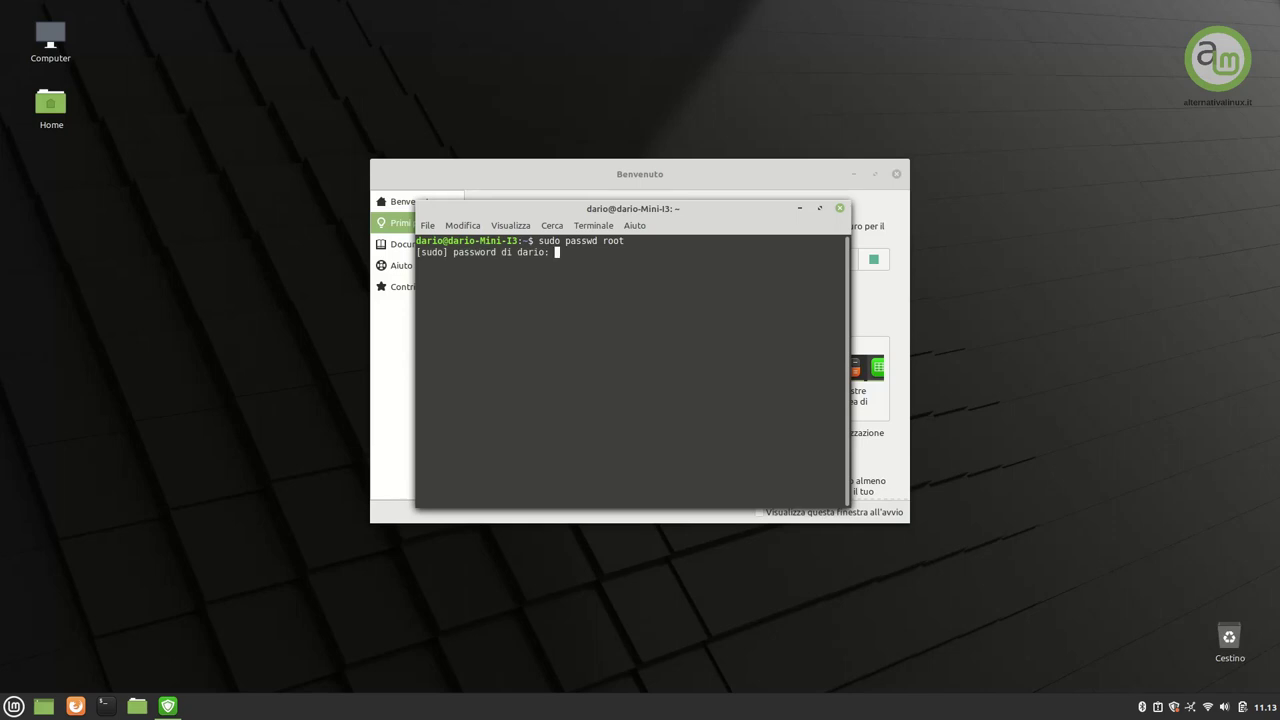
pyautogui.press('Return')
pyautogui.press('Return')
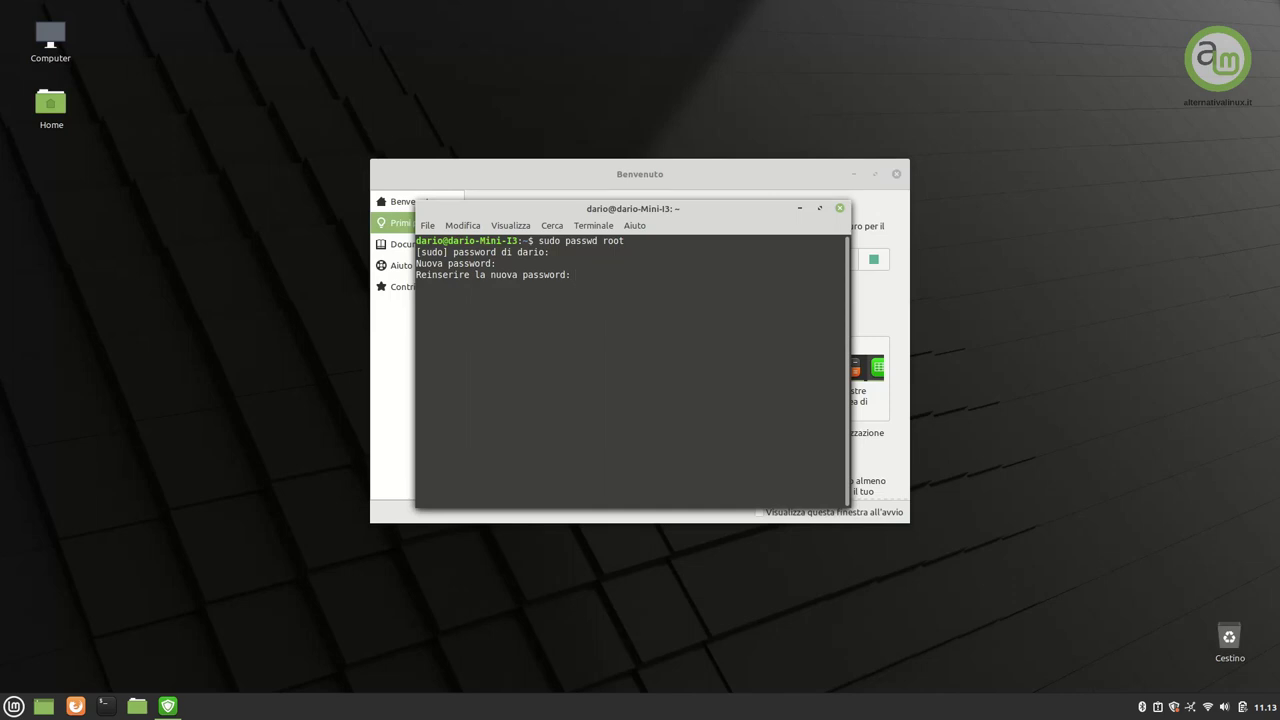
pyautogui.press('Return')
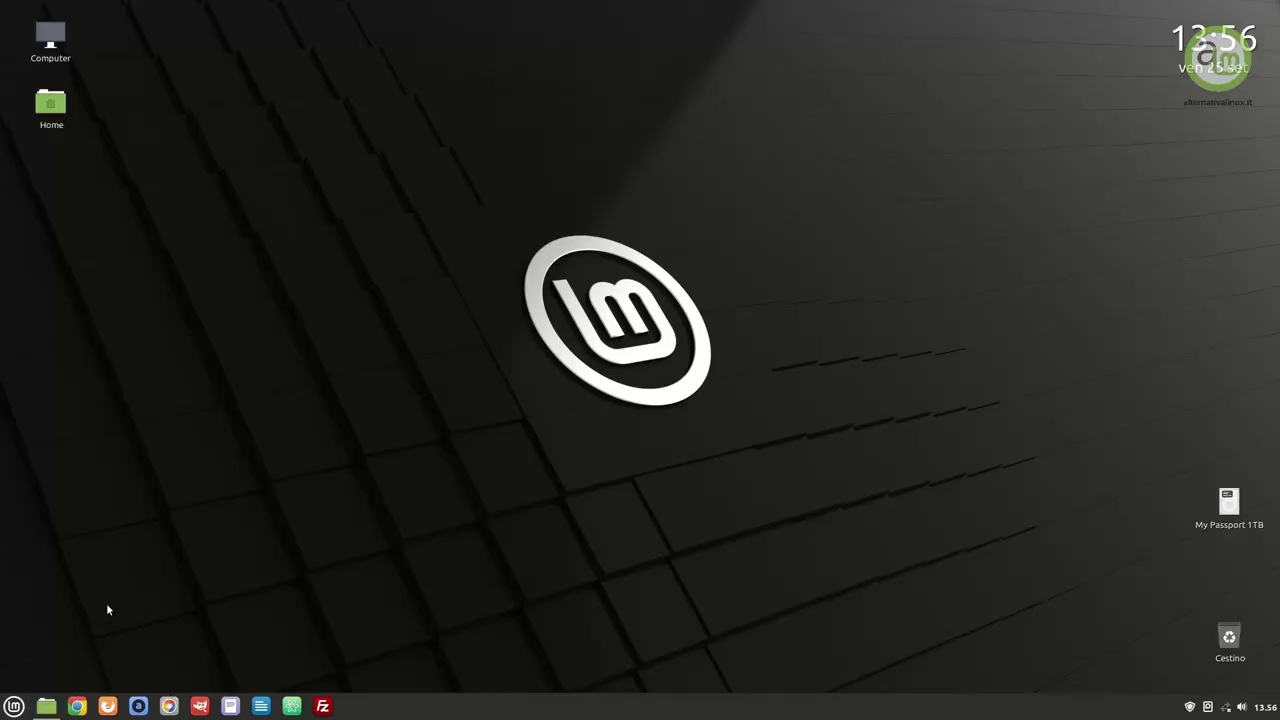
# Step: Find Schermata di benvenuto by searching the applications for "benv" and launch it
pyautogui.click(14, 706)
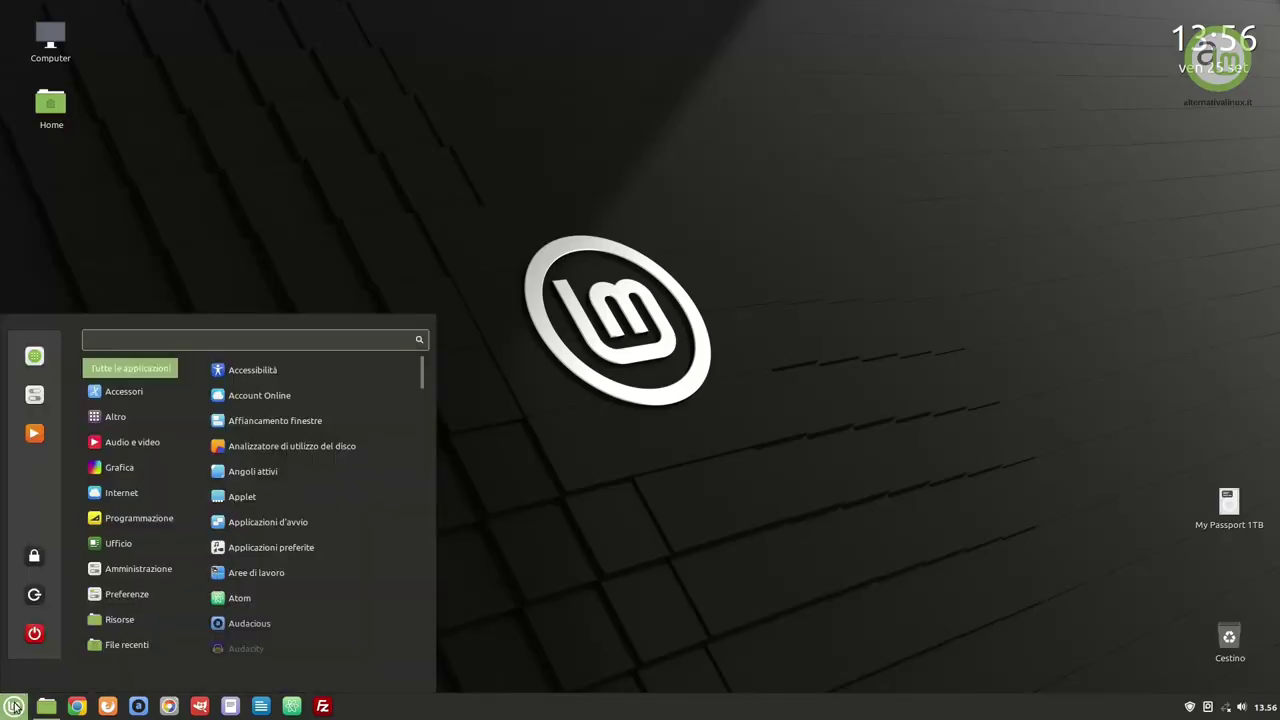
pyautogui.write('blenv')
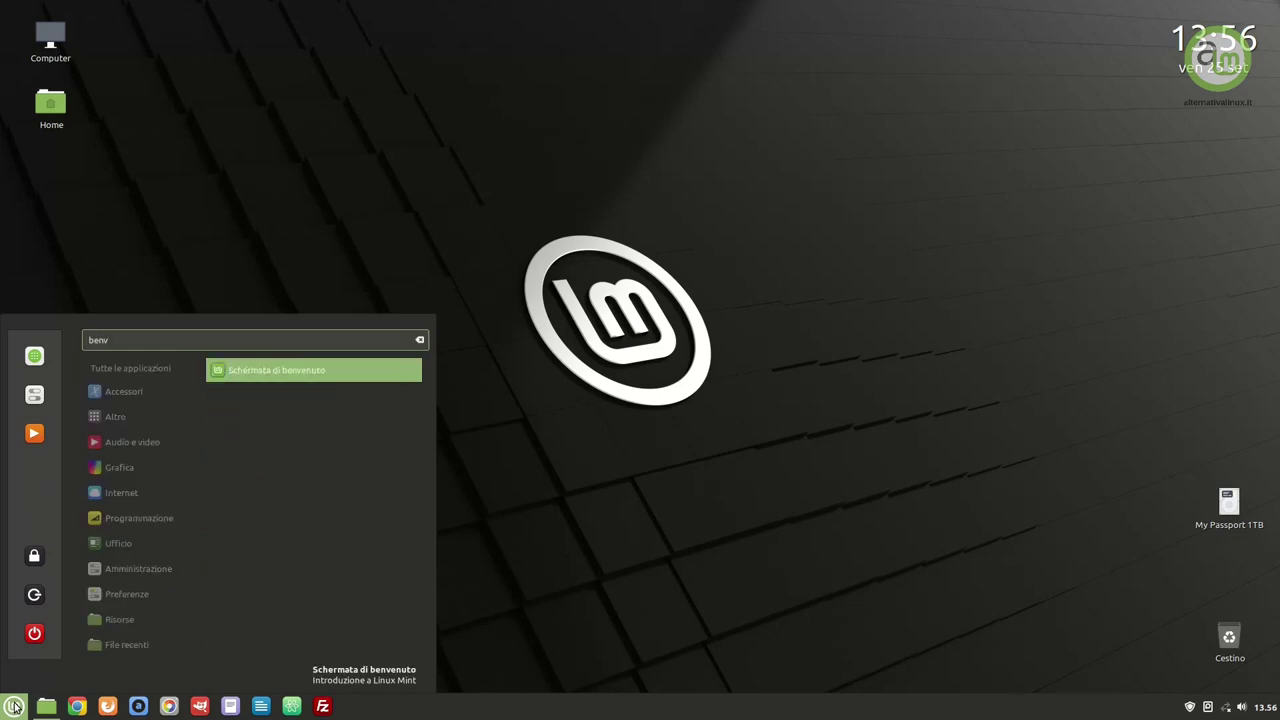
pyautogui.press('Return')
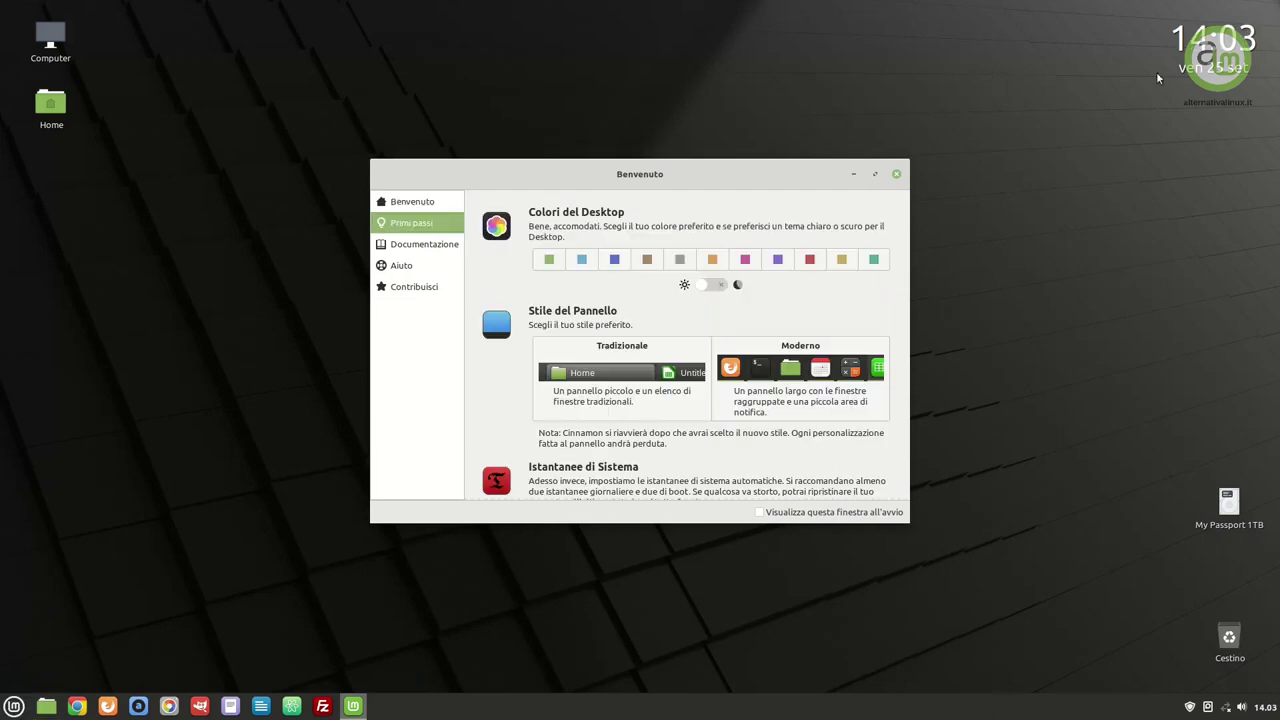
# Step: Try the light blue, blue, brown, pink and red desktop colours, and toggle the light/dark theme
pyautogui.click(581, 260)
pyautogui.click(610, 260)
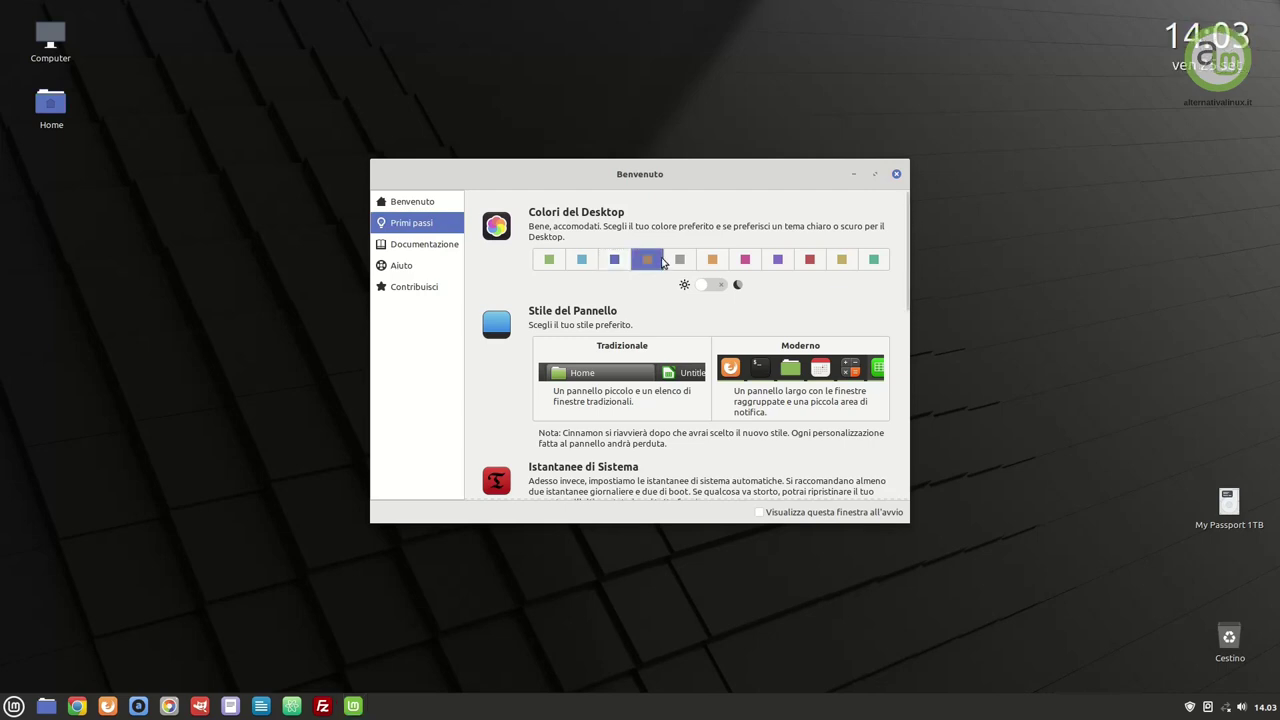
pyautogui.click(648, 260)
pyautogui.click(744, 260)
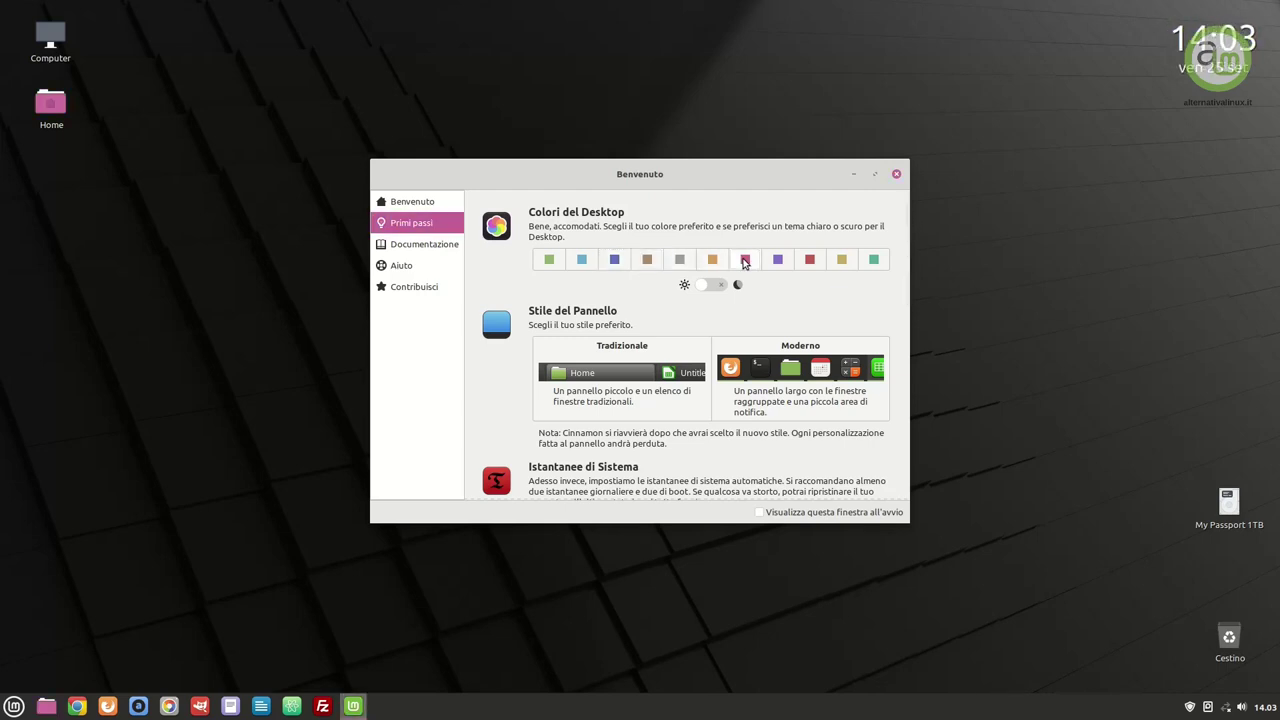
pyautogui.click(810, 260)
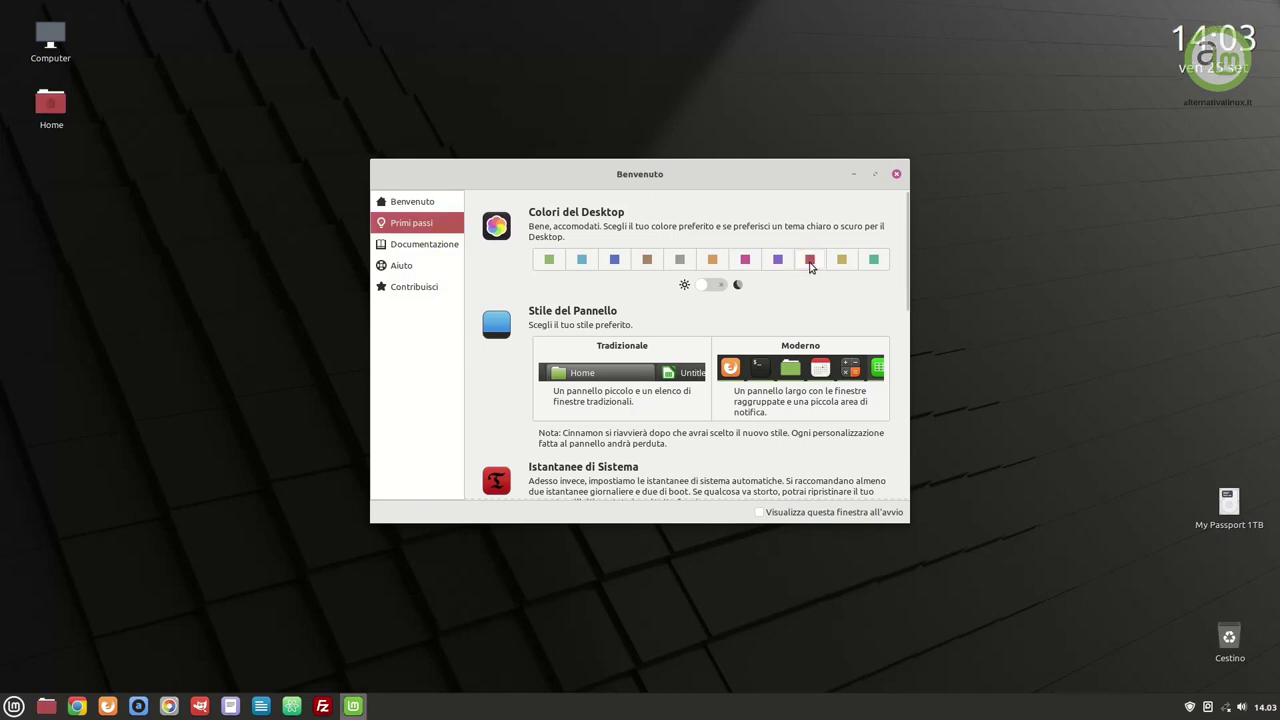
pyautogui.click(710, 286)
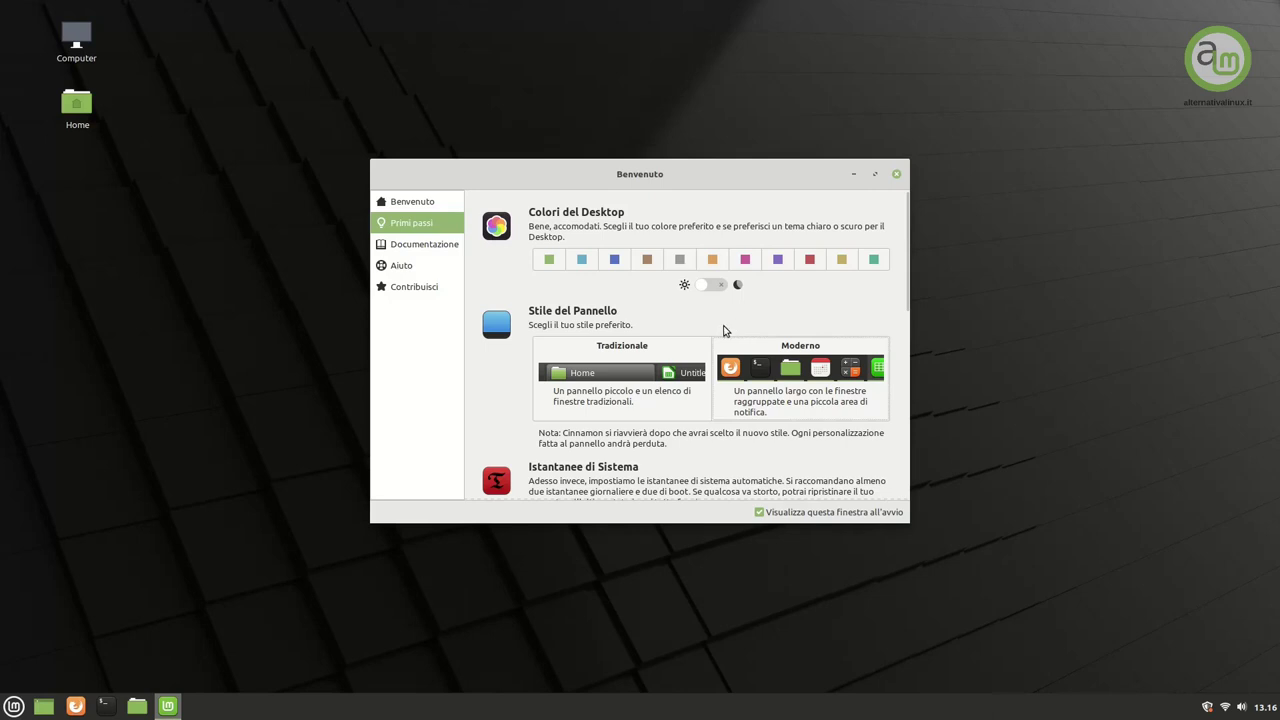
# Step: Launch Timeshift from the Istantanee di Sistema section and authenticate with the account password
pyautogui.scroll(-1, 725, 332)
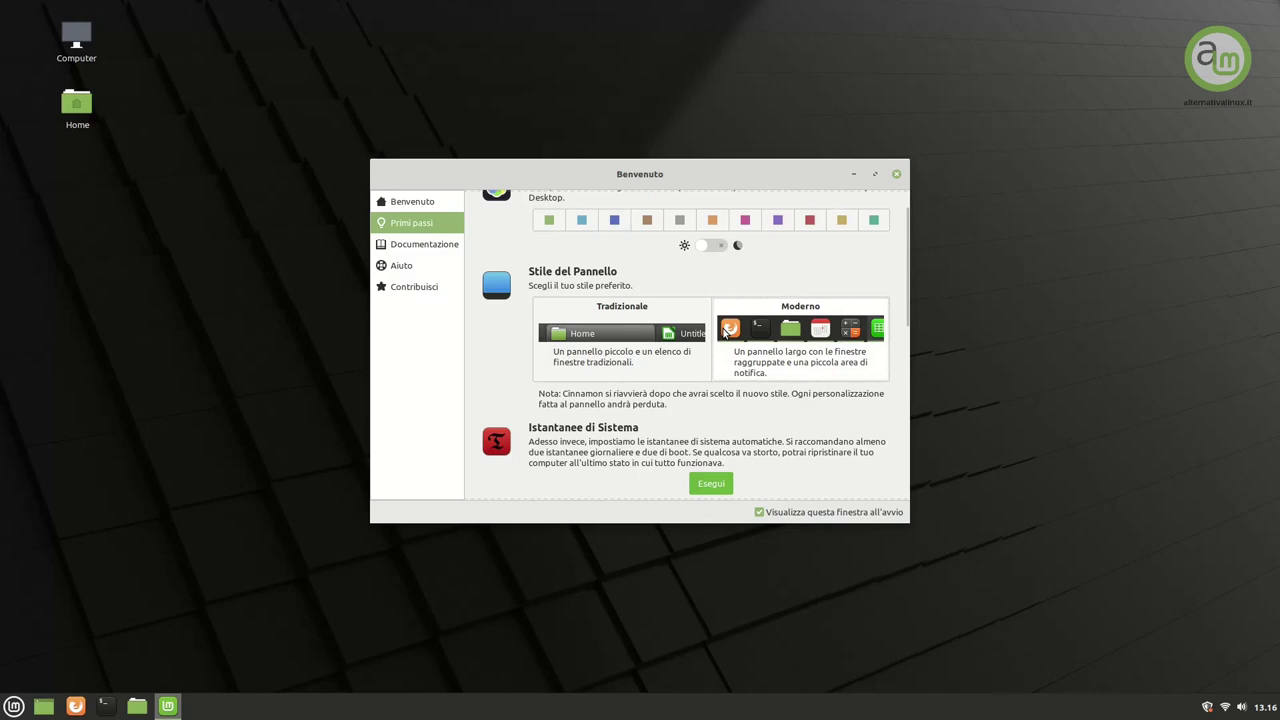
pyautogui.scroll(-1, 725, 332)
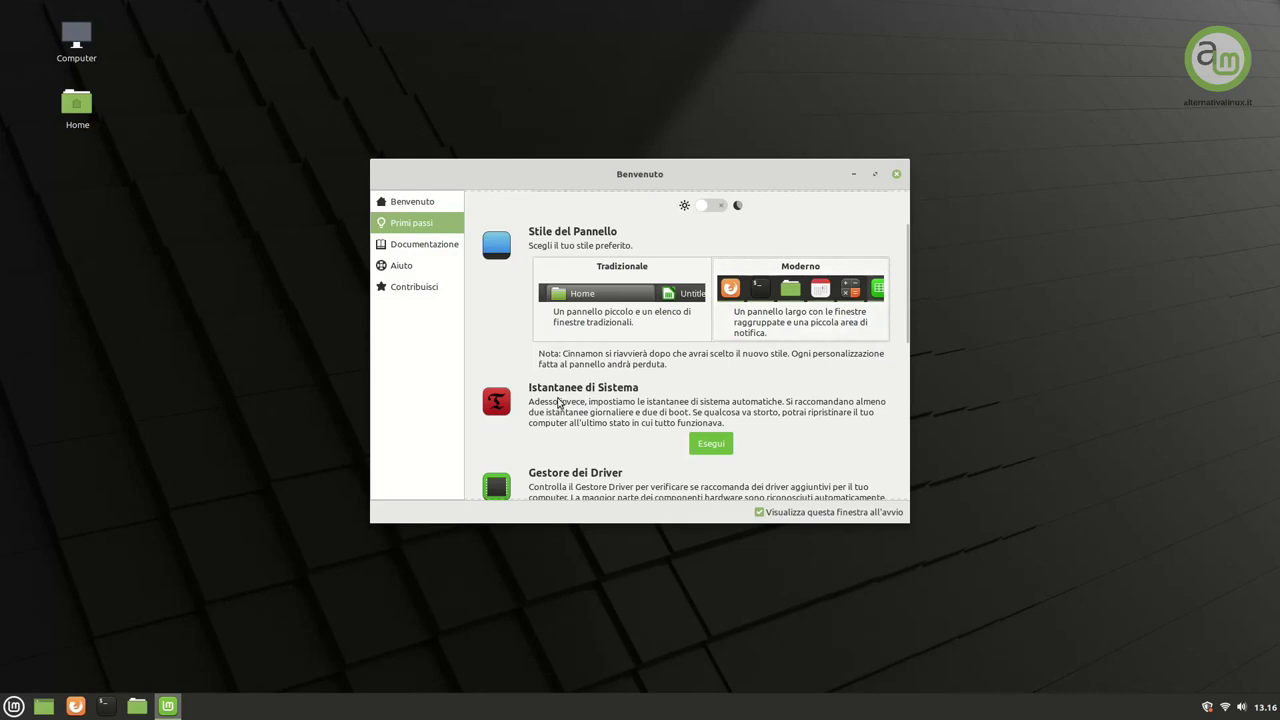
pyautogui.click(715, 445)
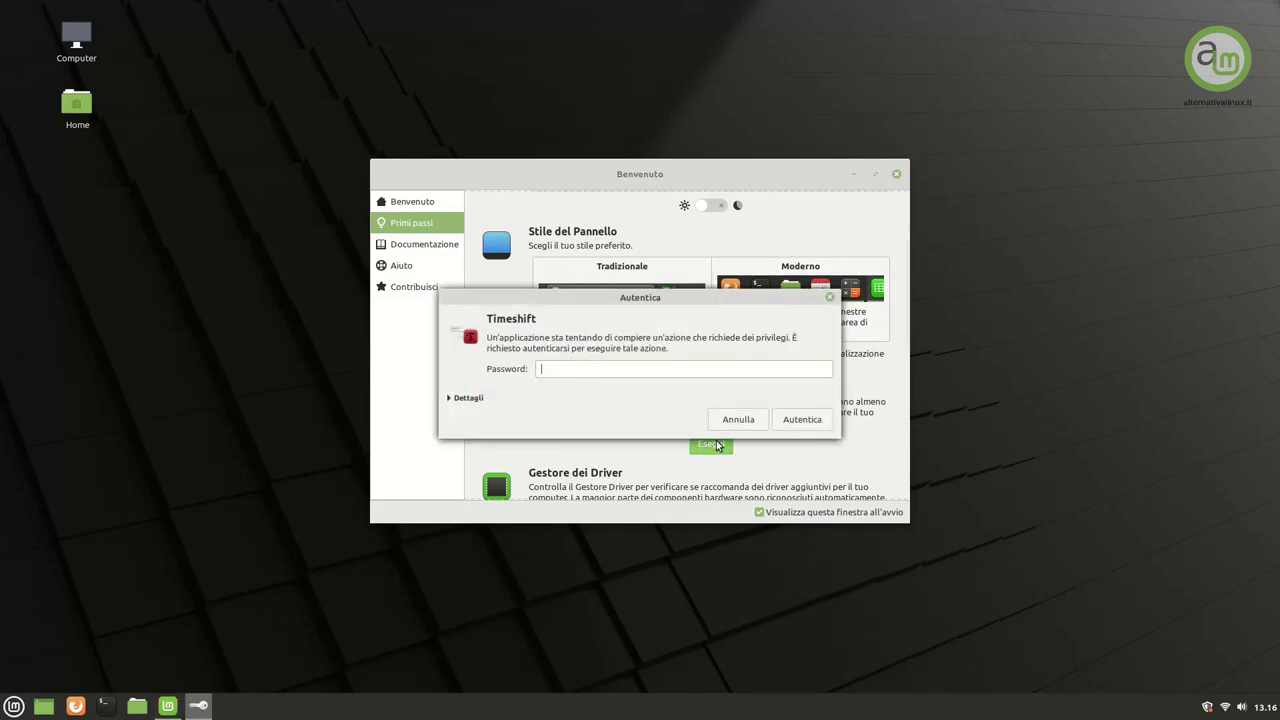
pyautogui.write('••••••••')
pyautogui.press('Return')
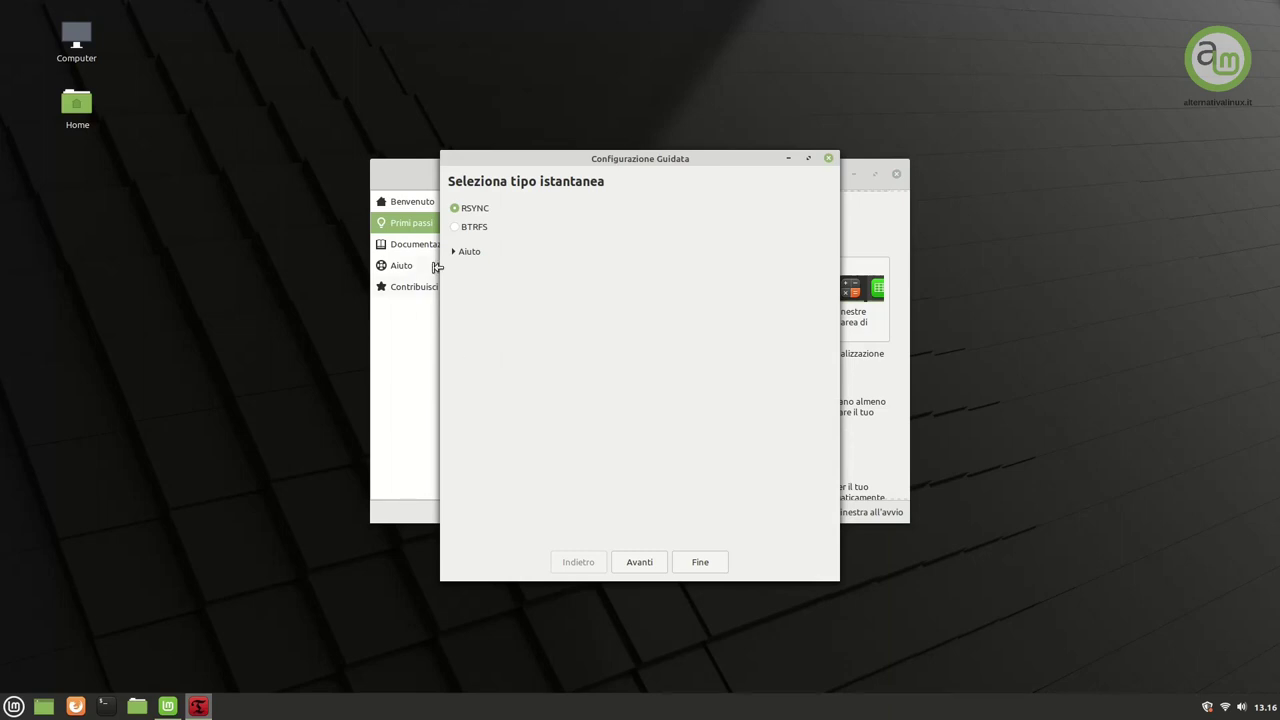
# Step: Accept RSYNC as the snapshot type and select the sda7 partition as the snapshot location
pyautogui.click(641, 564)
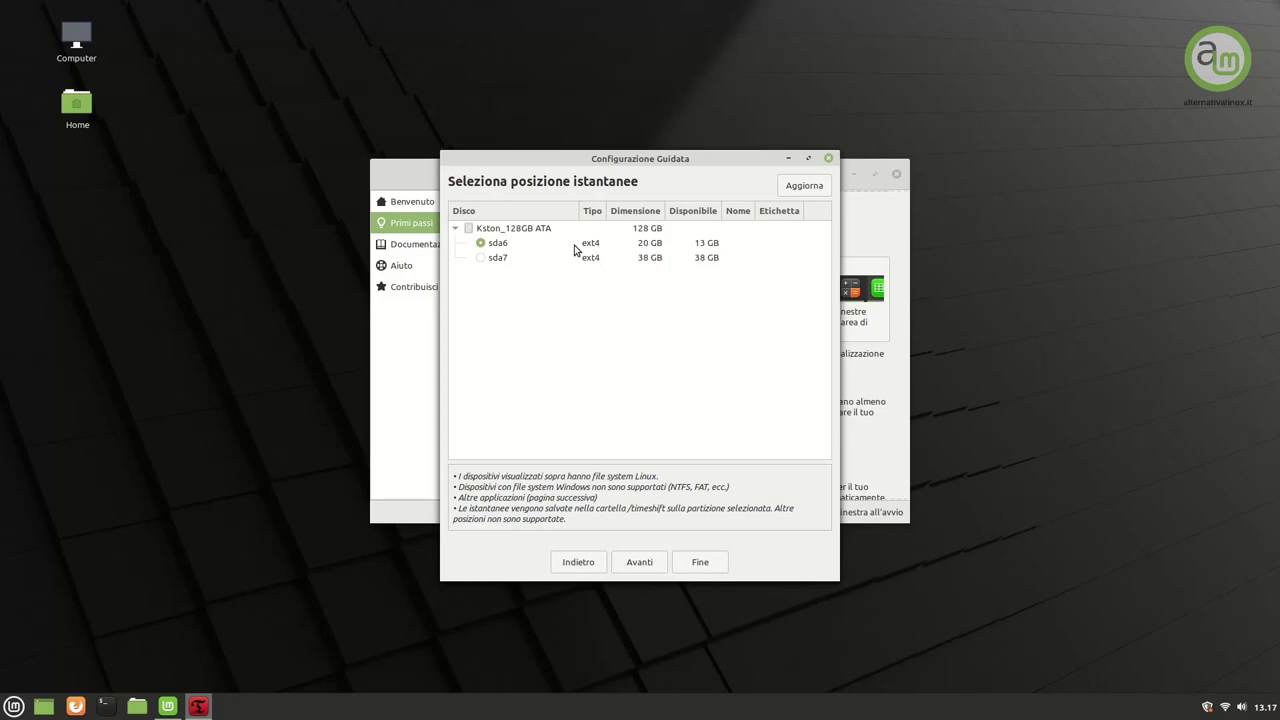
pyautogui.click(498, 259)
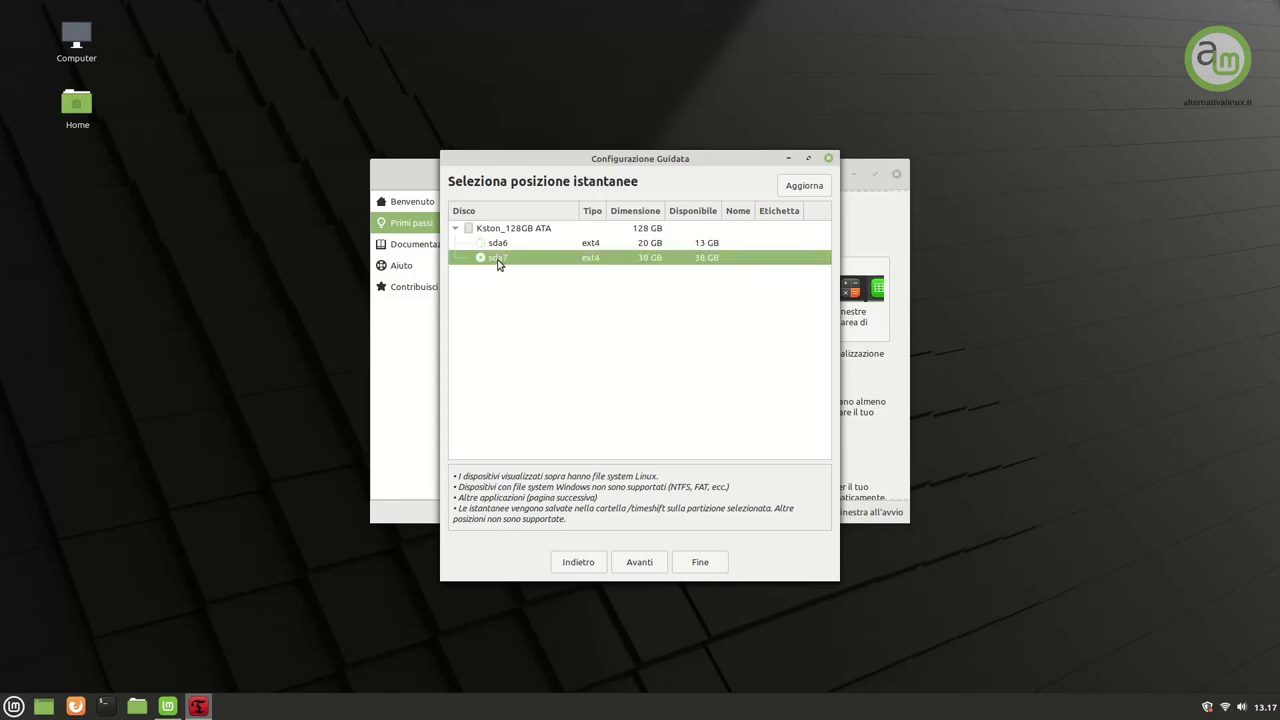
pyautogui.click(631, 570)
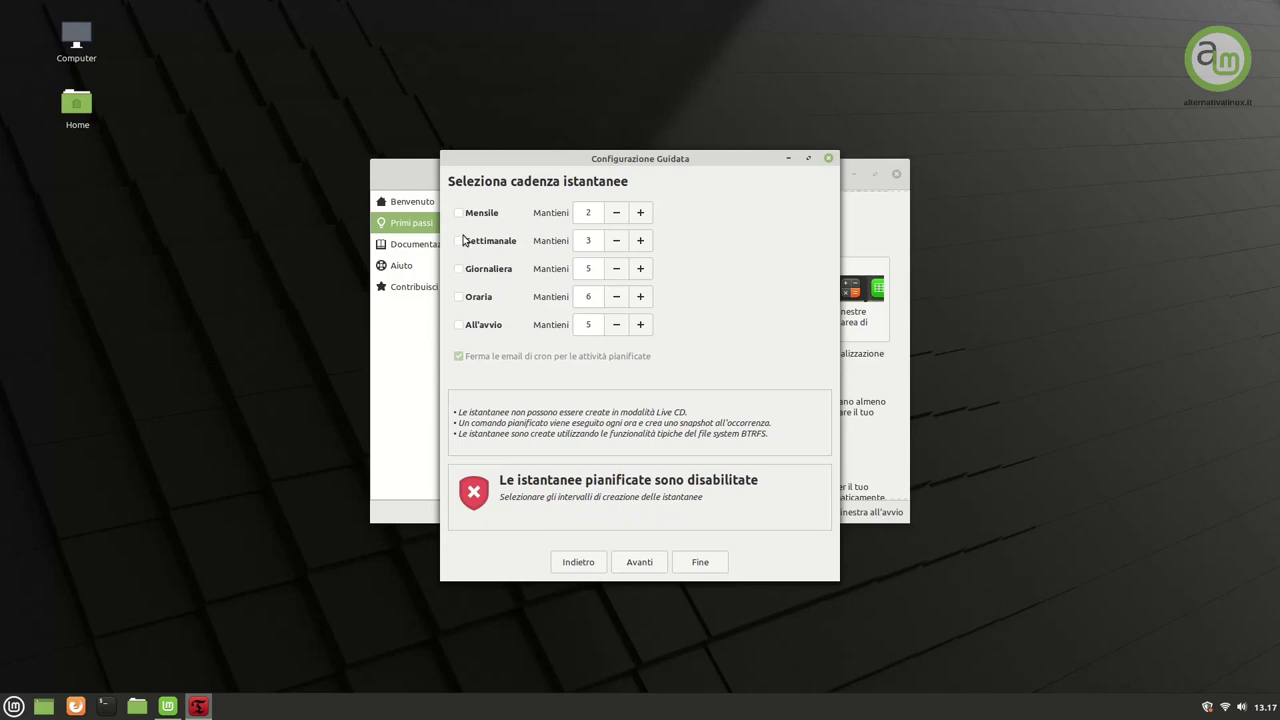
# Step: Enable weekly (Settimanale) snapshots, reduce the number of weekly snapshots kept, and continue to the personal folders page
pyautogui.click(458, 242)
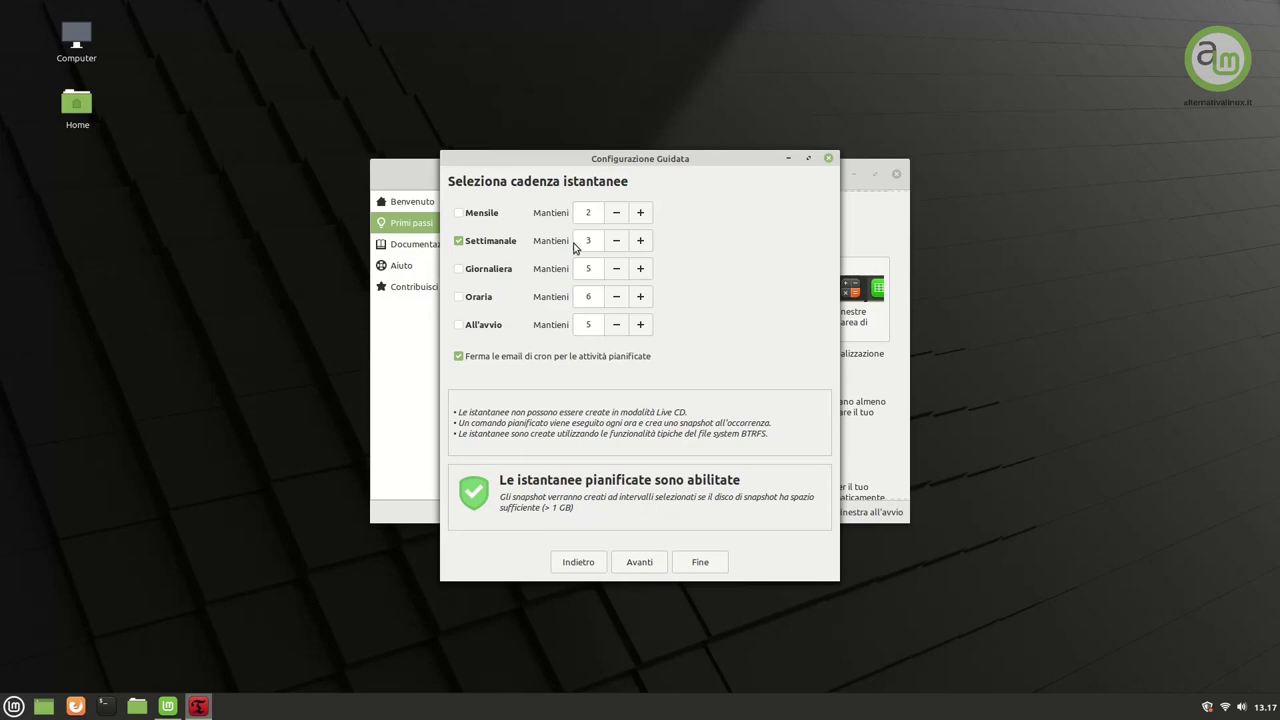
pyautogui.click(616, 242)
pyautogui.click(627, 566)
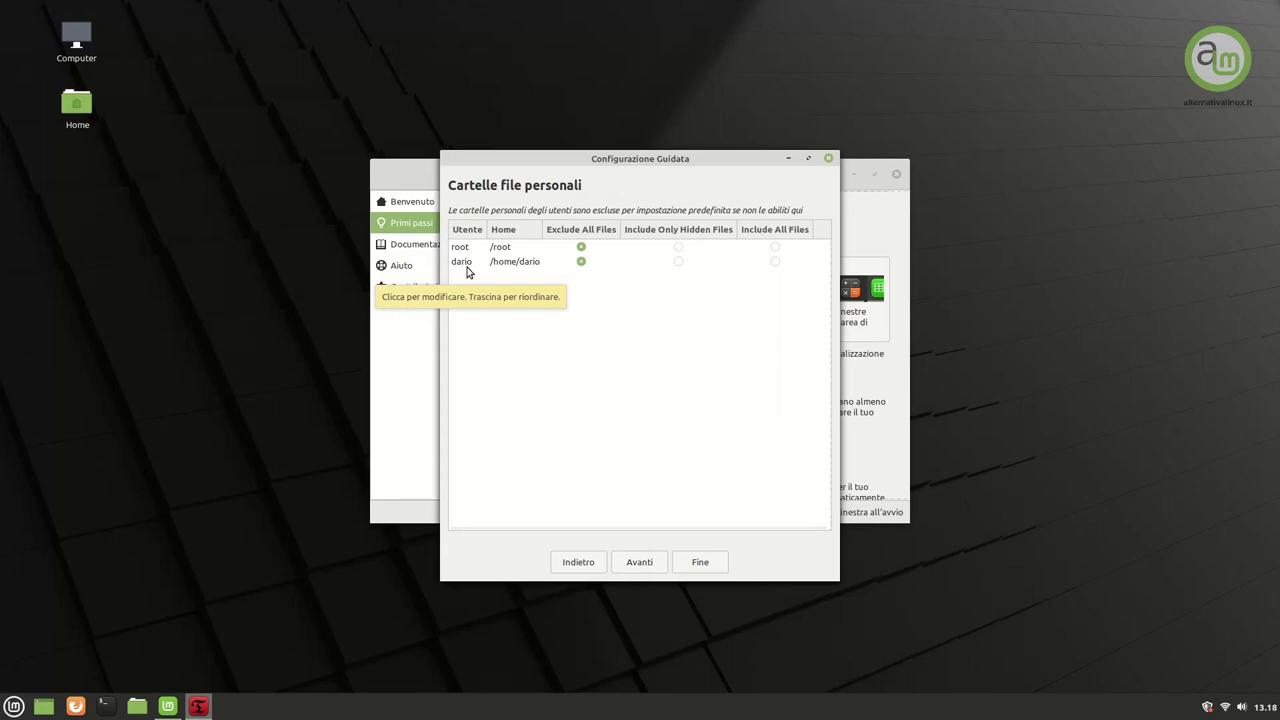
# Step: Include all files of both the root and the user's home folders in the snapshots and finish the wizard
pyautogui.click(775, 262)
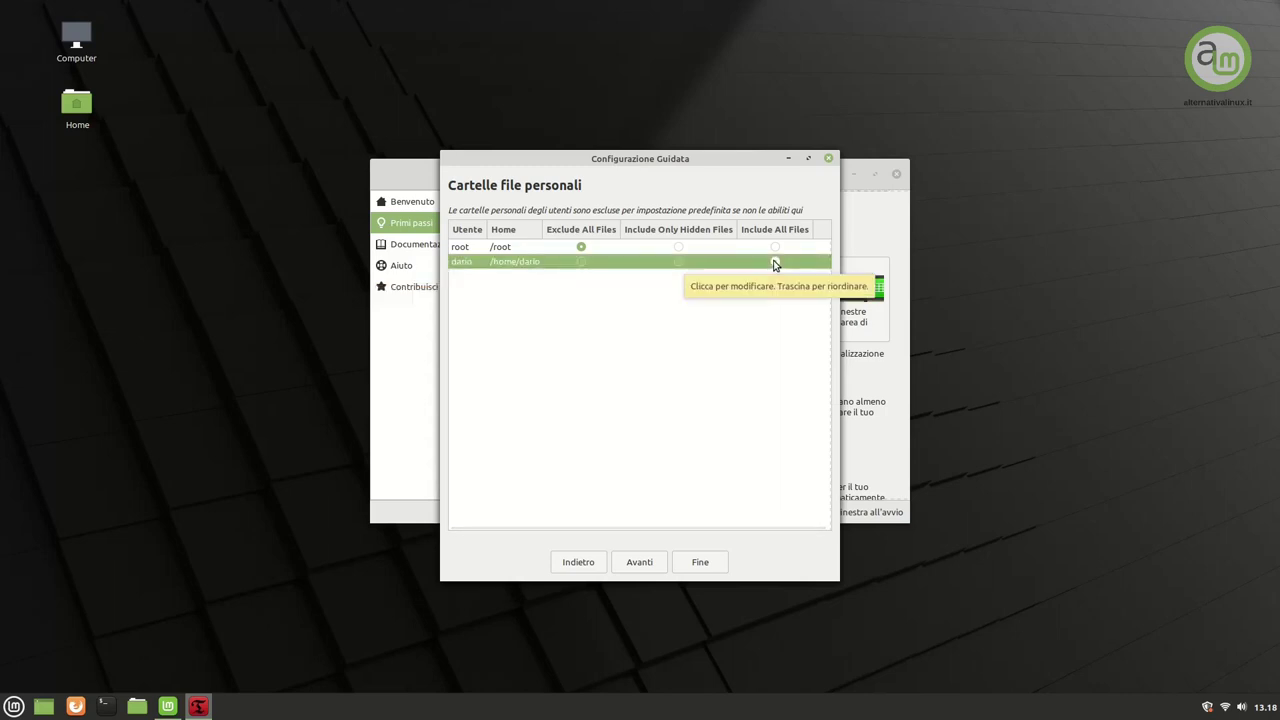
pyautogui.click(775, 262)
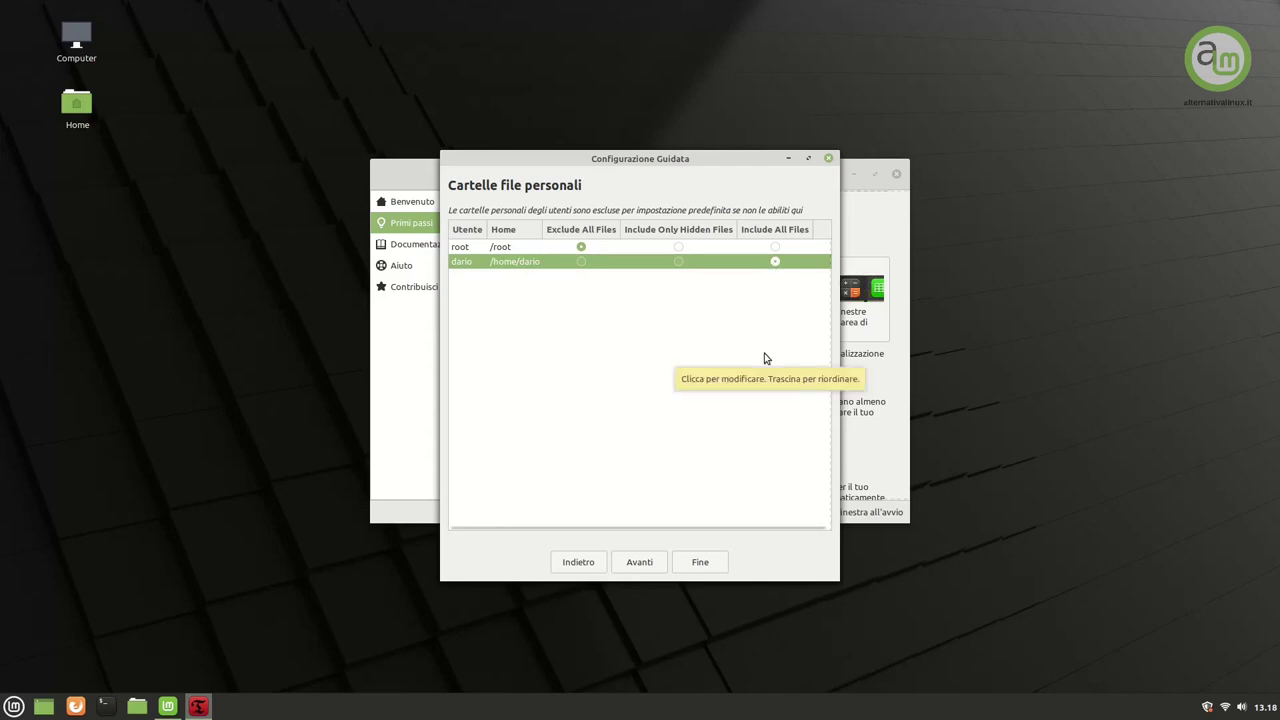
pyautogui.click(775, 247)
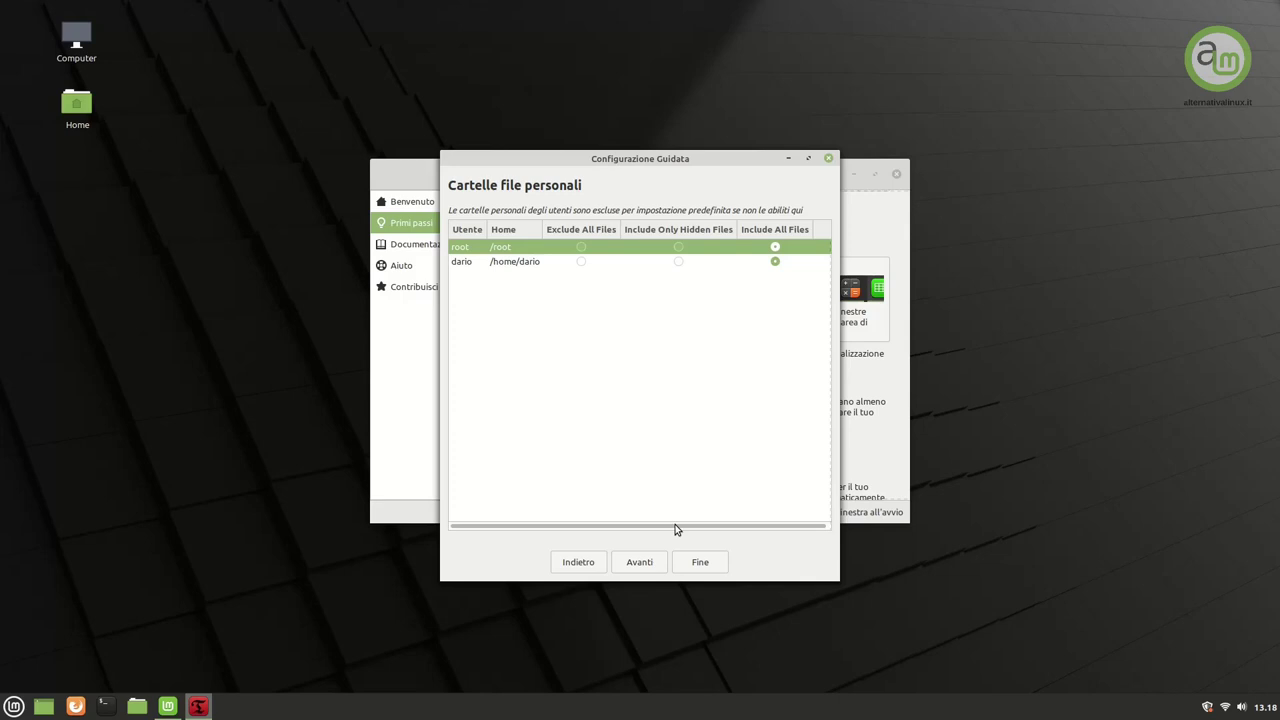
pyautogui.click(700, 562)
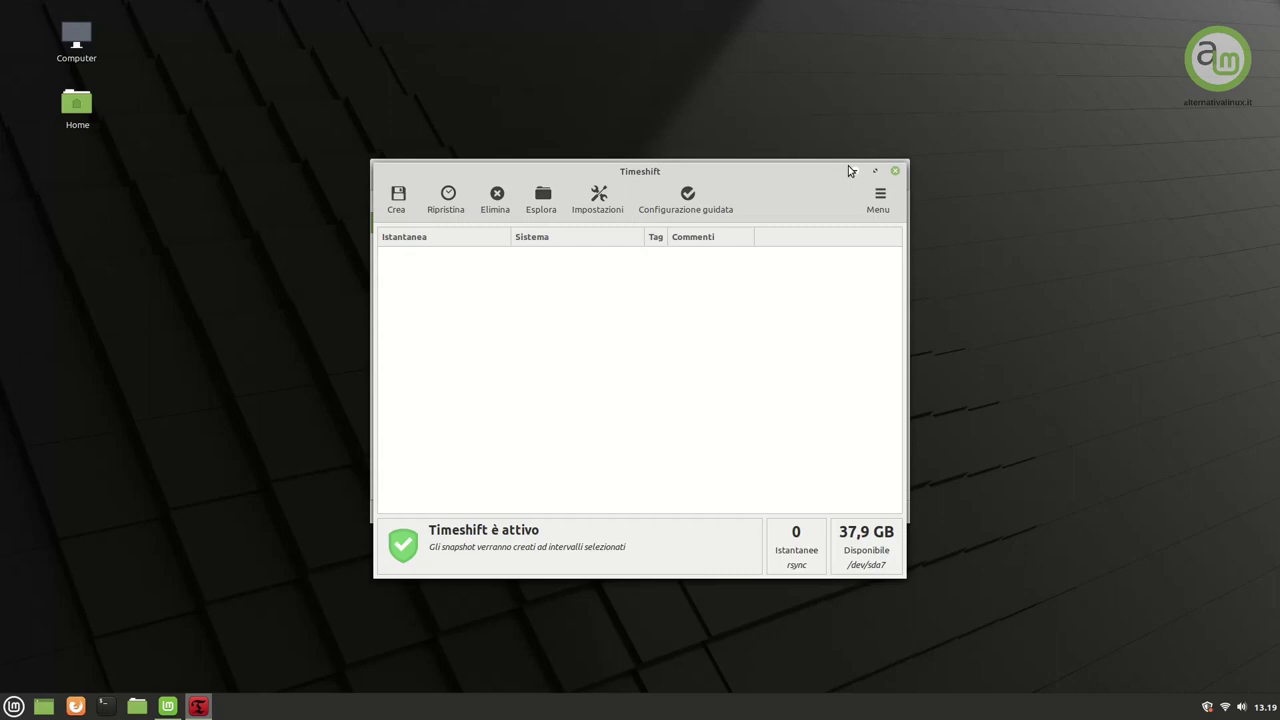
# Step: Create a system snapshot manually in Timeshift and browse the files it contains
pyautogui.click(397, 198)
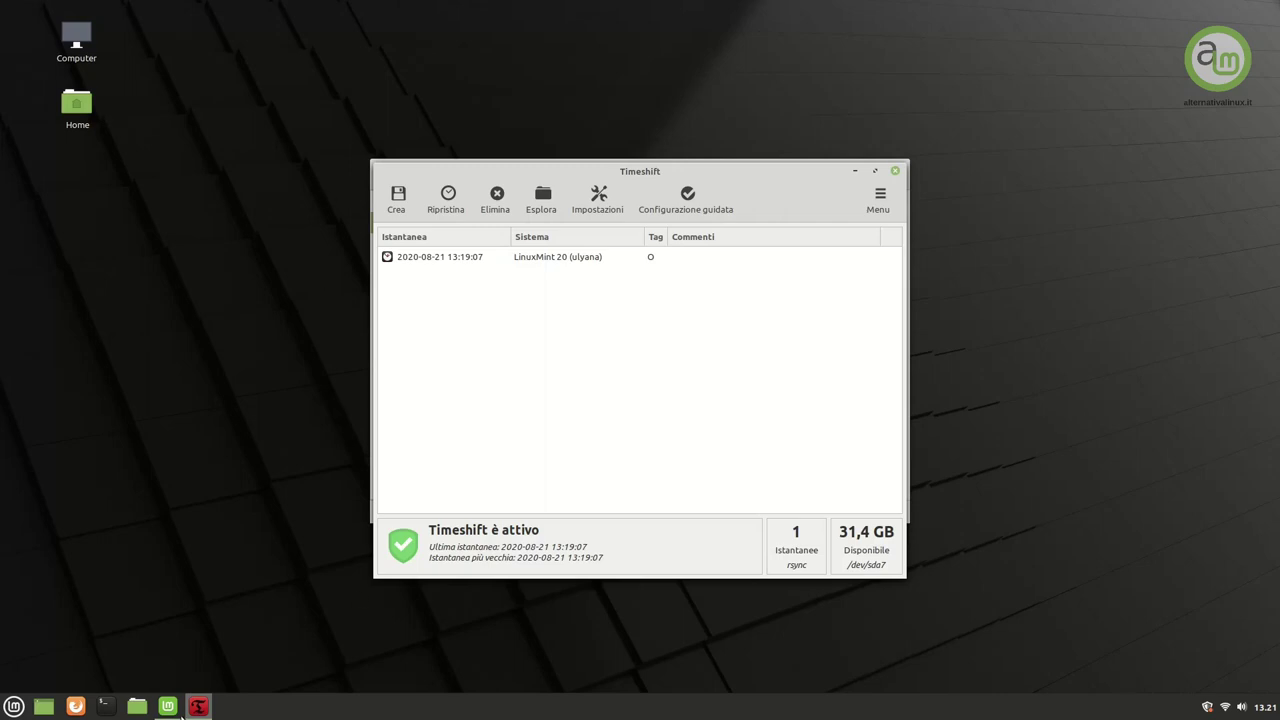
pyautogui.moveTo(195, 709)
pyautogui.click(519, 256)
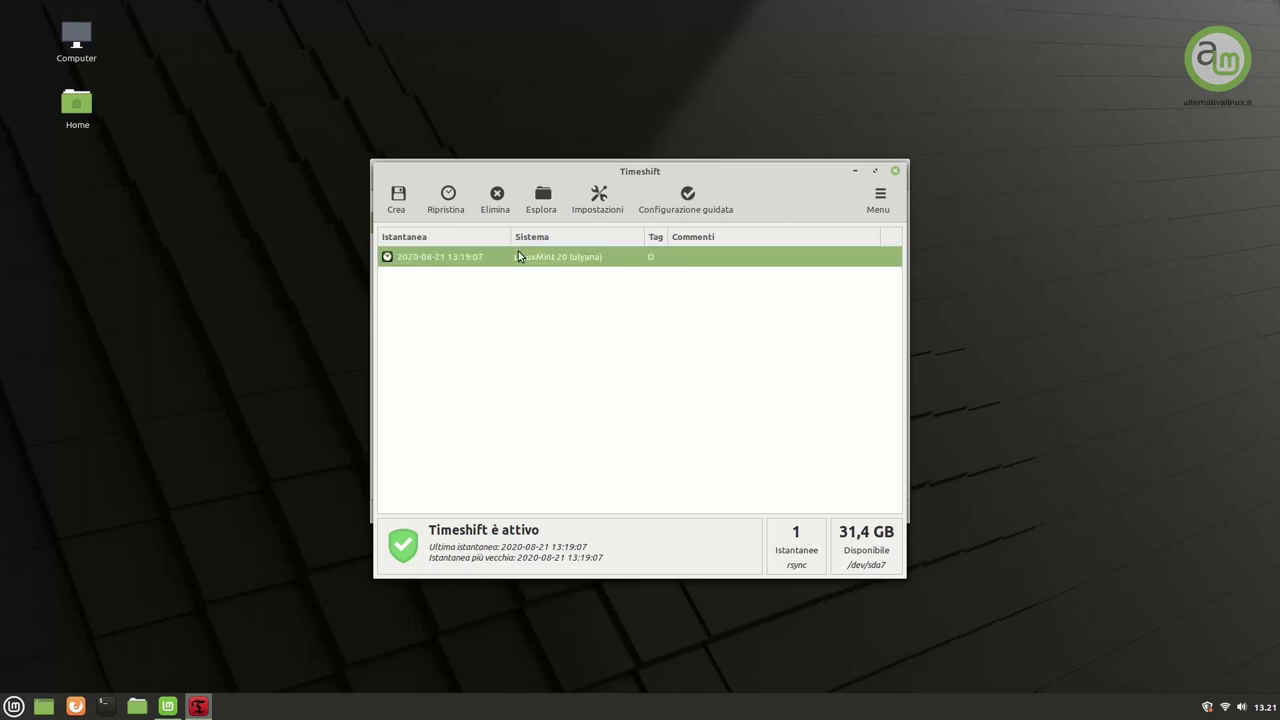
pyautogui.rightClick(466, 257)
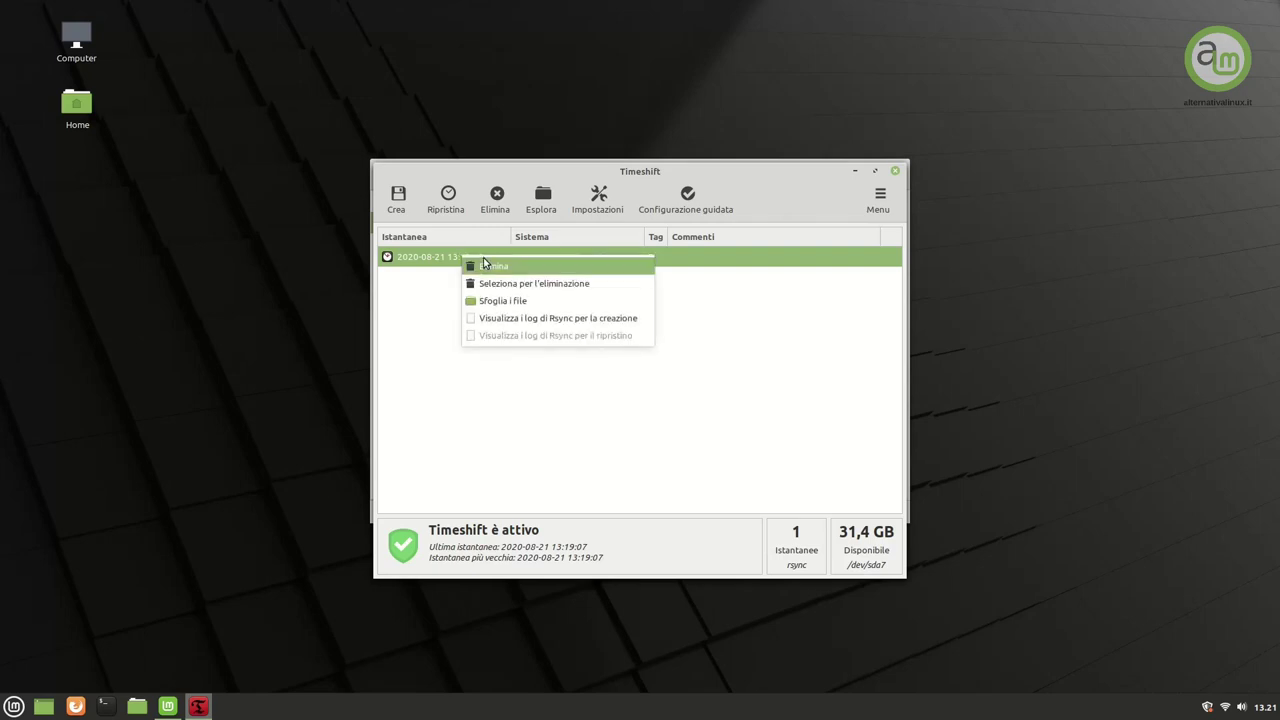
pyautogui.click(529, 301)
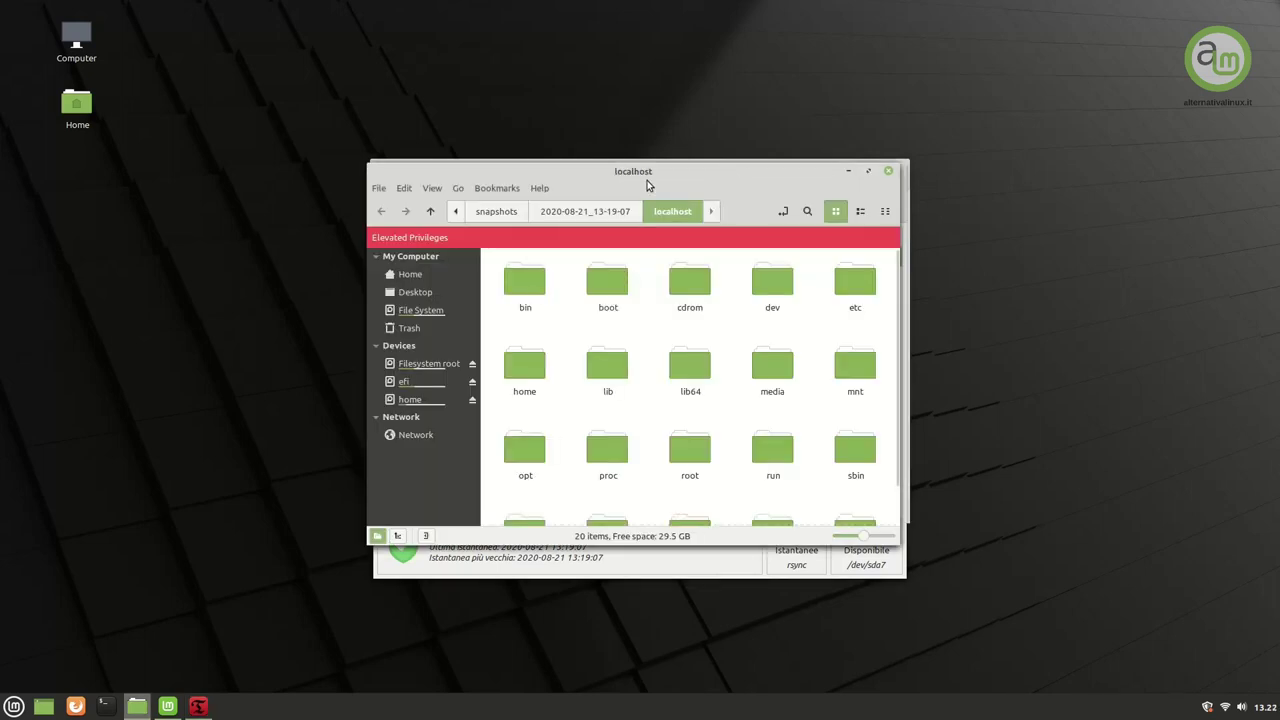
# Step: Go up to the snapshots folder and examine the size and properties of the 2020-08-21_13-19-07 folder
pyautogui.click(587, 211)
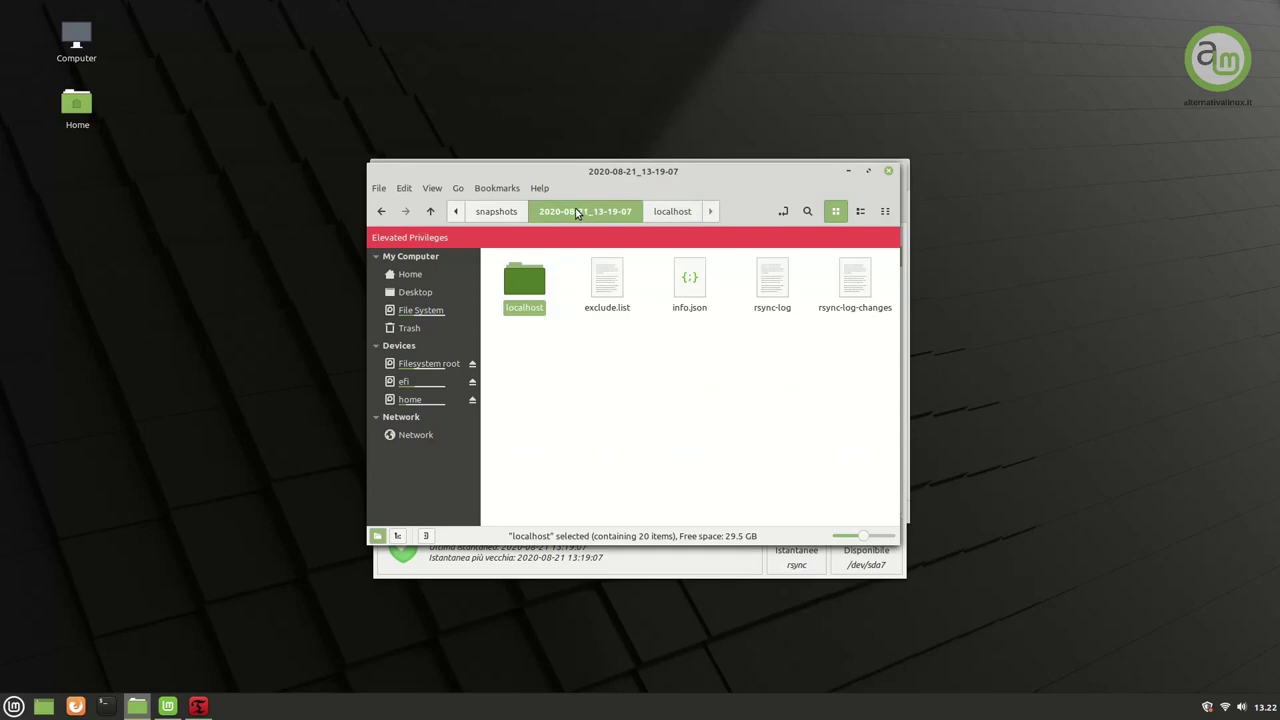
pyautogui.click(496, 210)
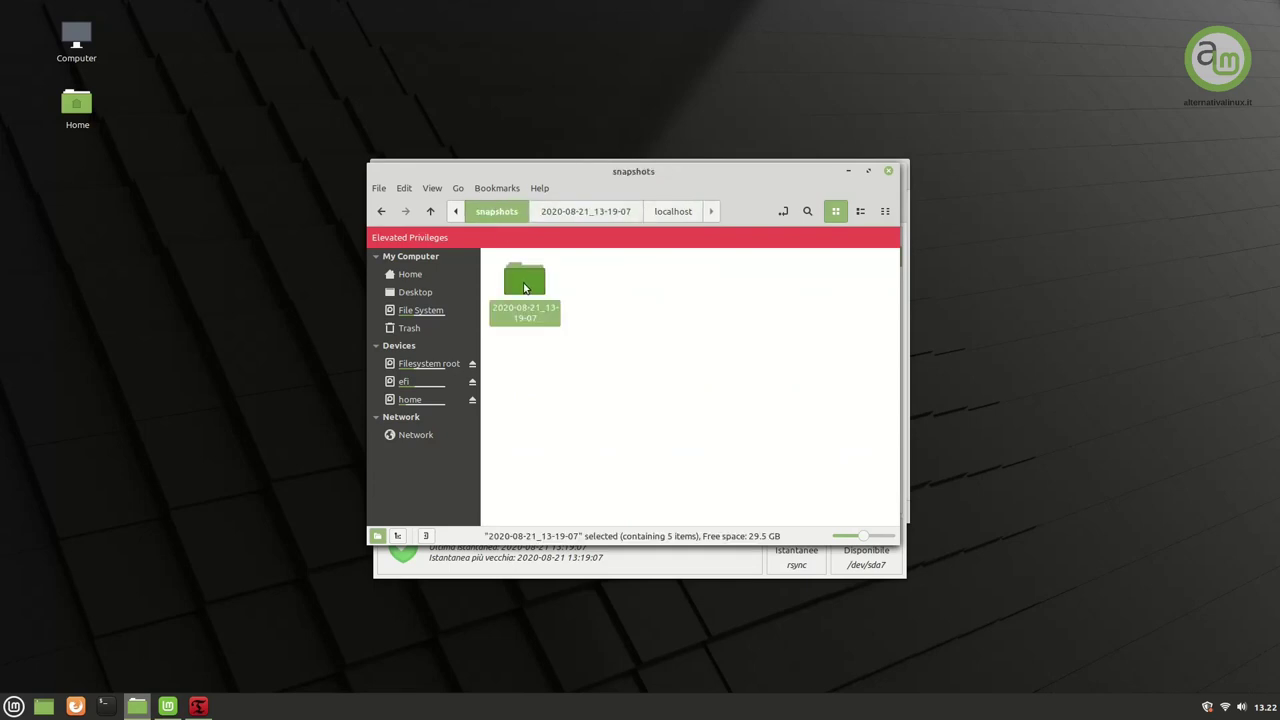
pyautogui.rightClick(525, 288)
pyautogui.click(607, 590)
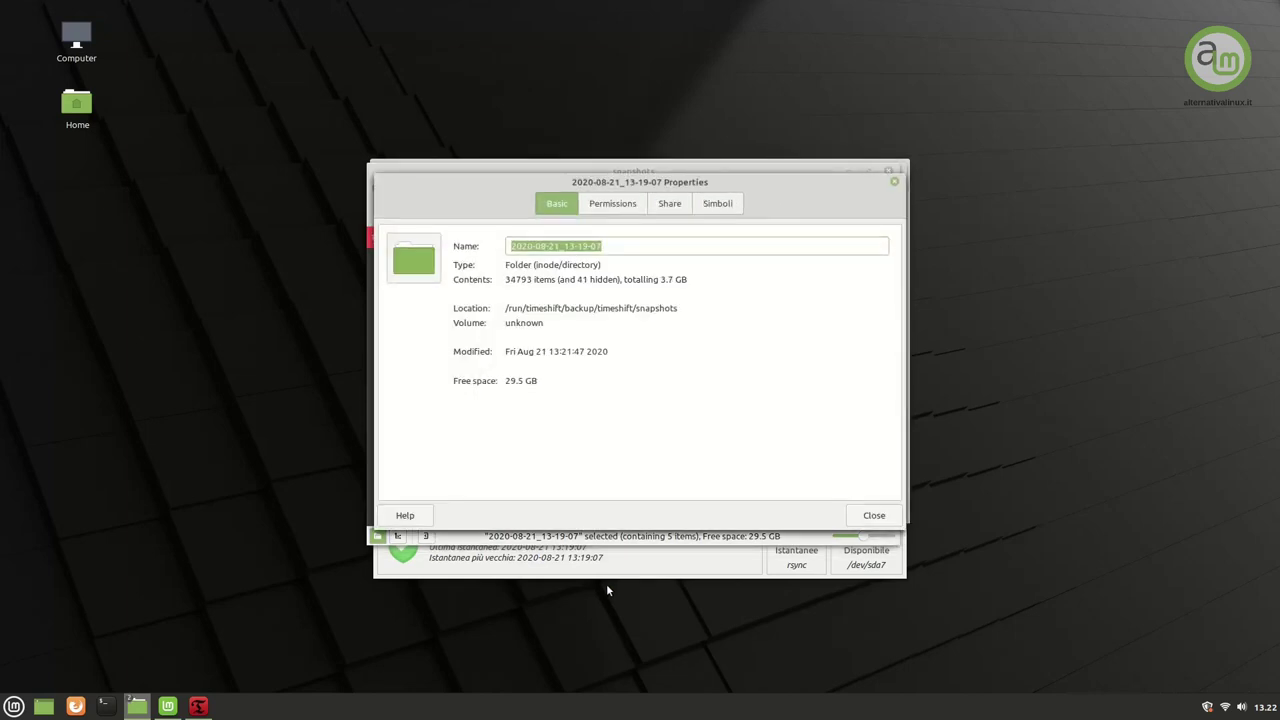
pyautogui.click(660, 280)
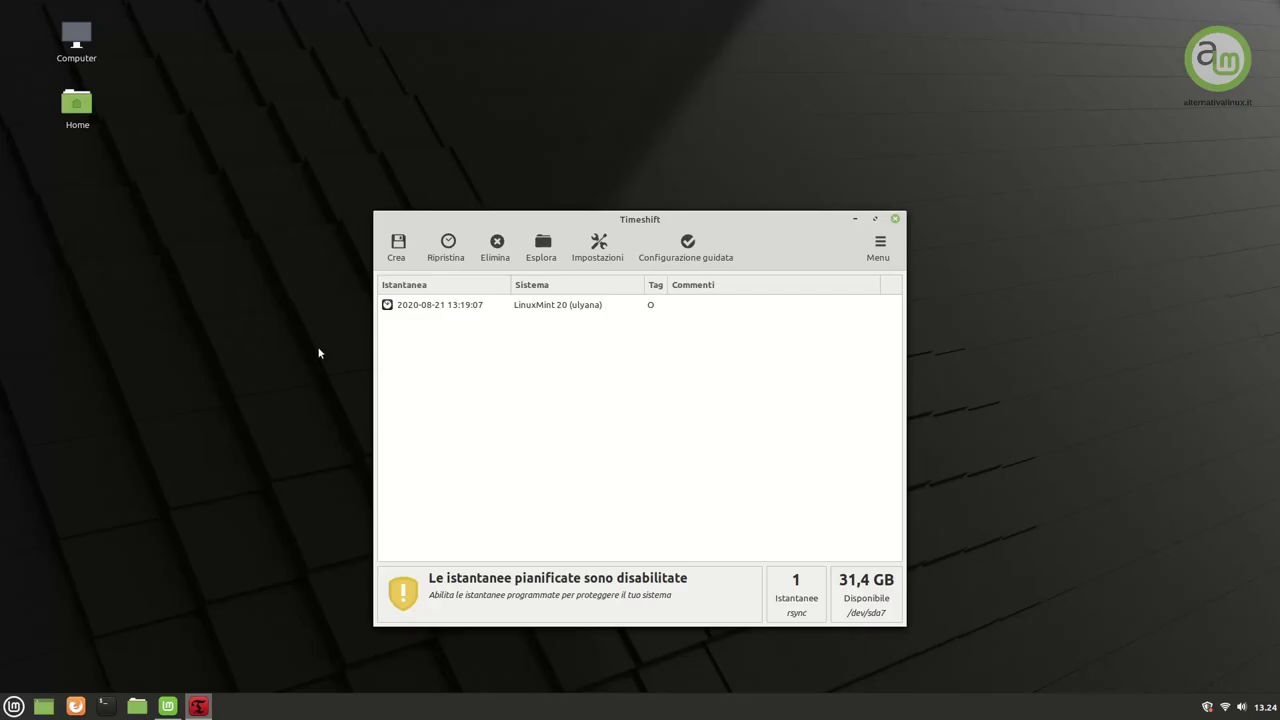
pyautogui.click(445, 308)
pyautogui.rightClick(445, 308)
pyautogui.click(484, 318)
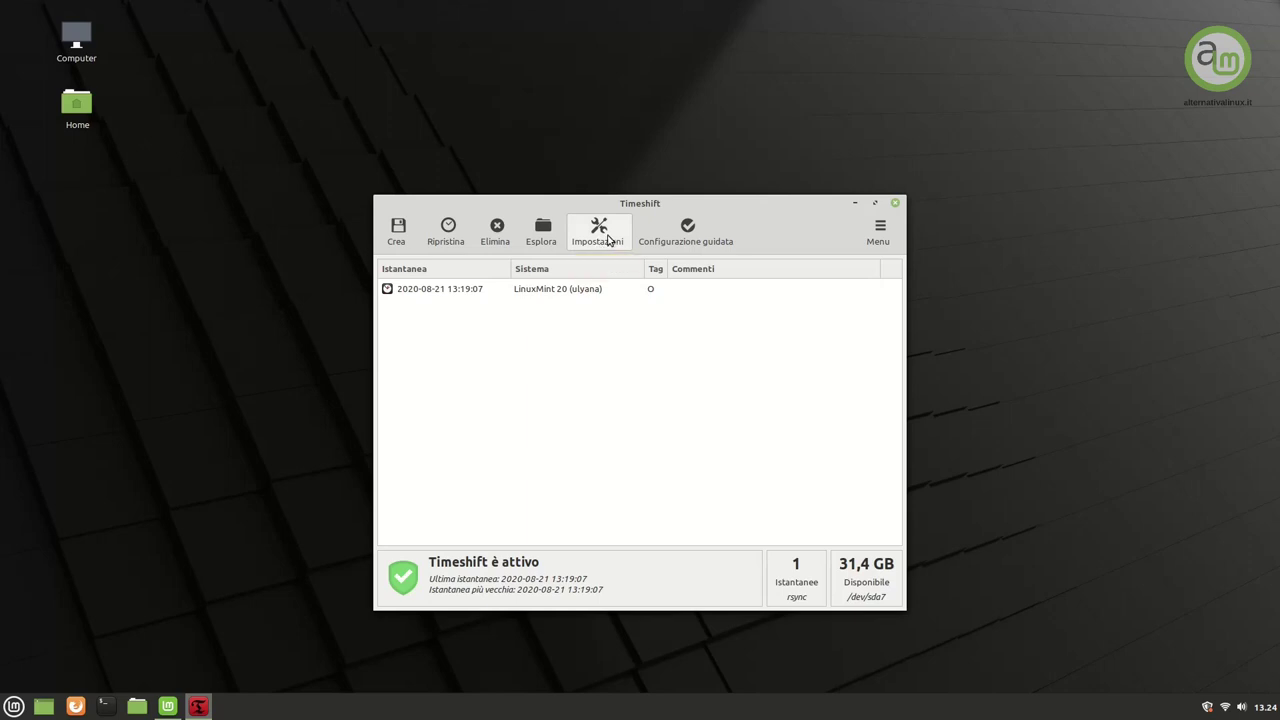
# Step: Disable the weekly (Settimanale) snapshots in the Timeshift scheduling settings
pyautogui.click(600, 242)
pyautogui.click(632, 157)
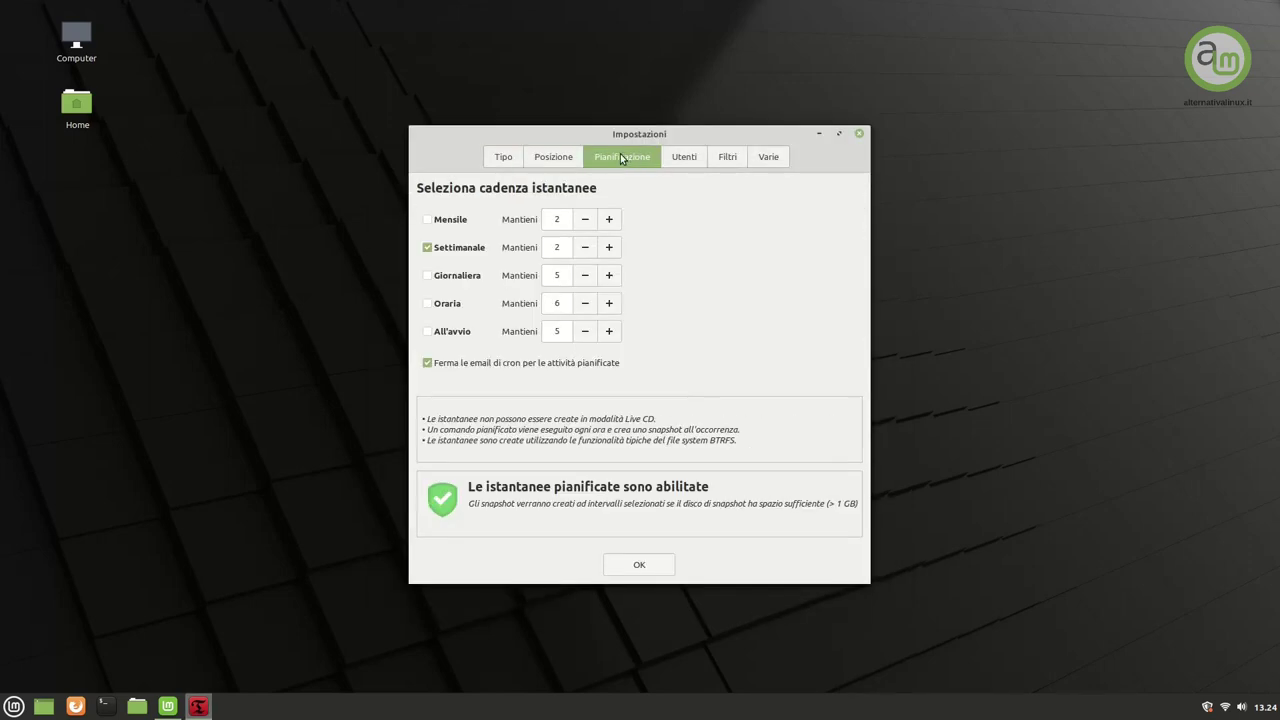
pyautogui.click(428, 249)
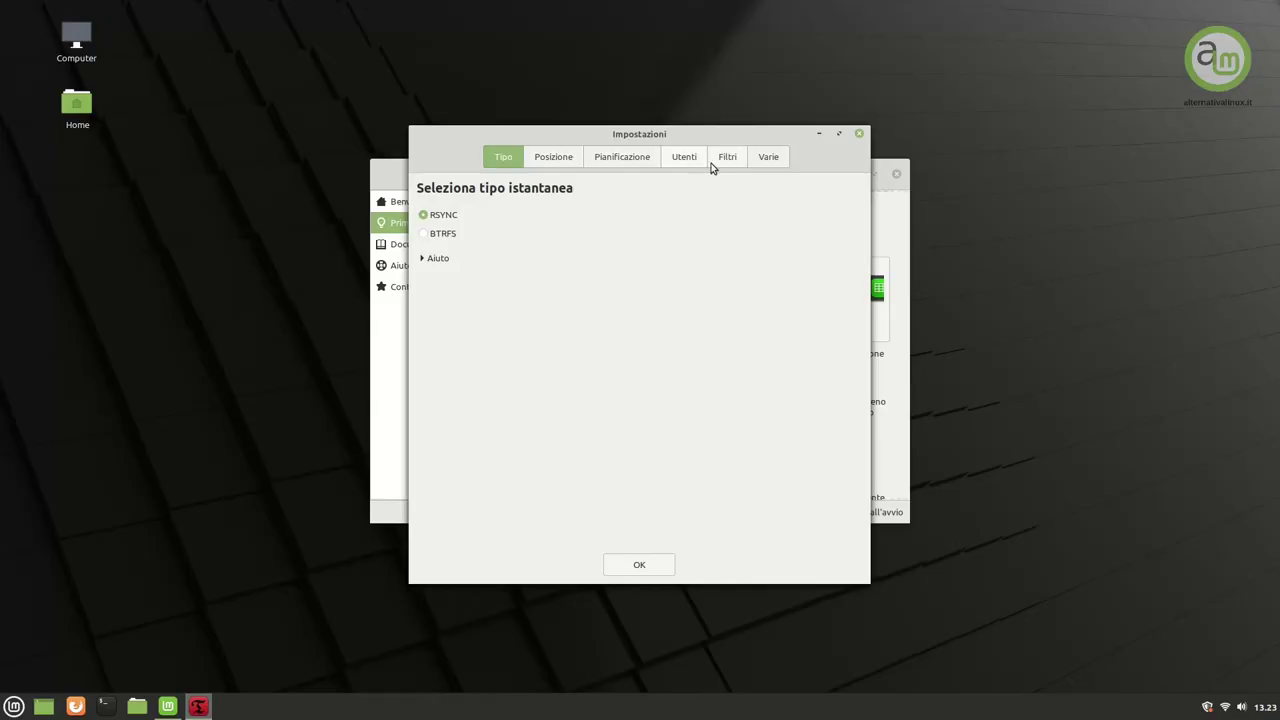
# Step: Switch the user's home folder filter from inclusion to exclusion in the Timeshift settings and close Timeshift
pyautogui.click(729, 160)
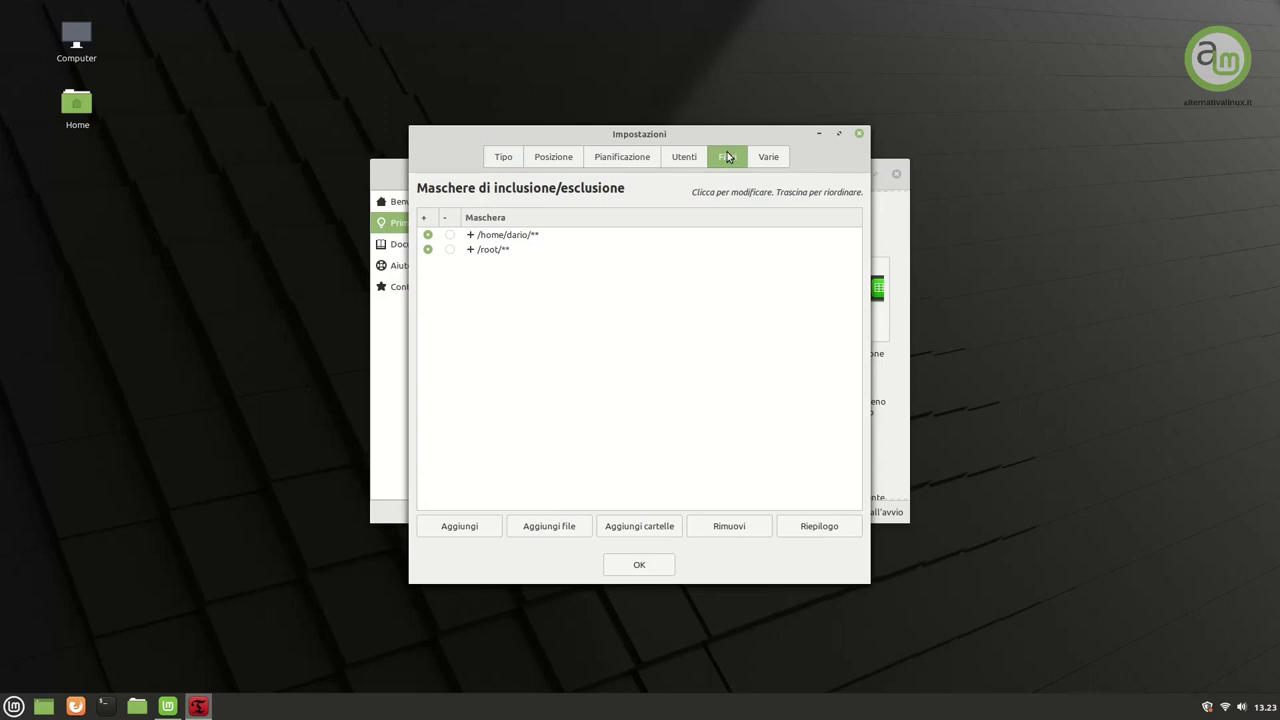
pyautogui.click(450, 235)
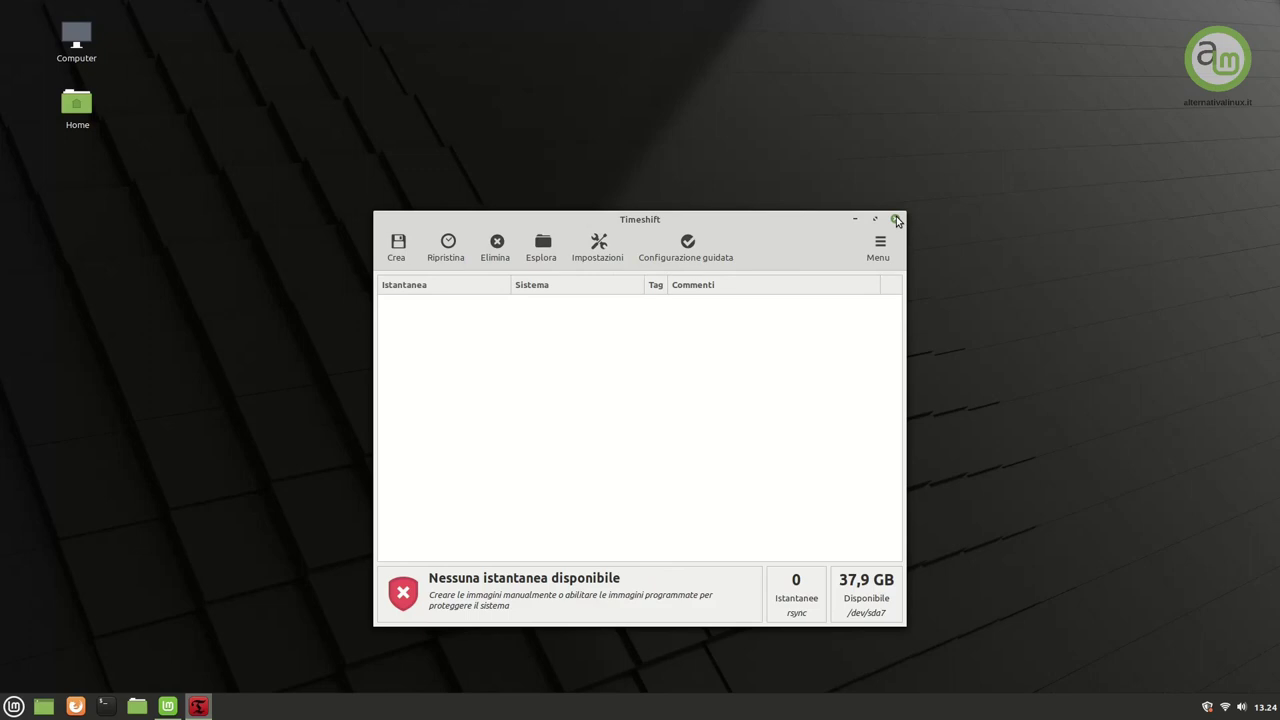
pyautogui.click(896, 220)
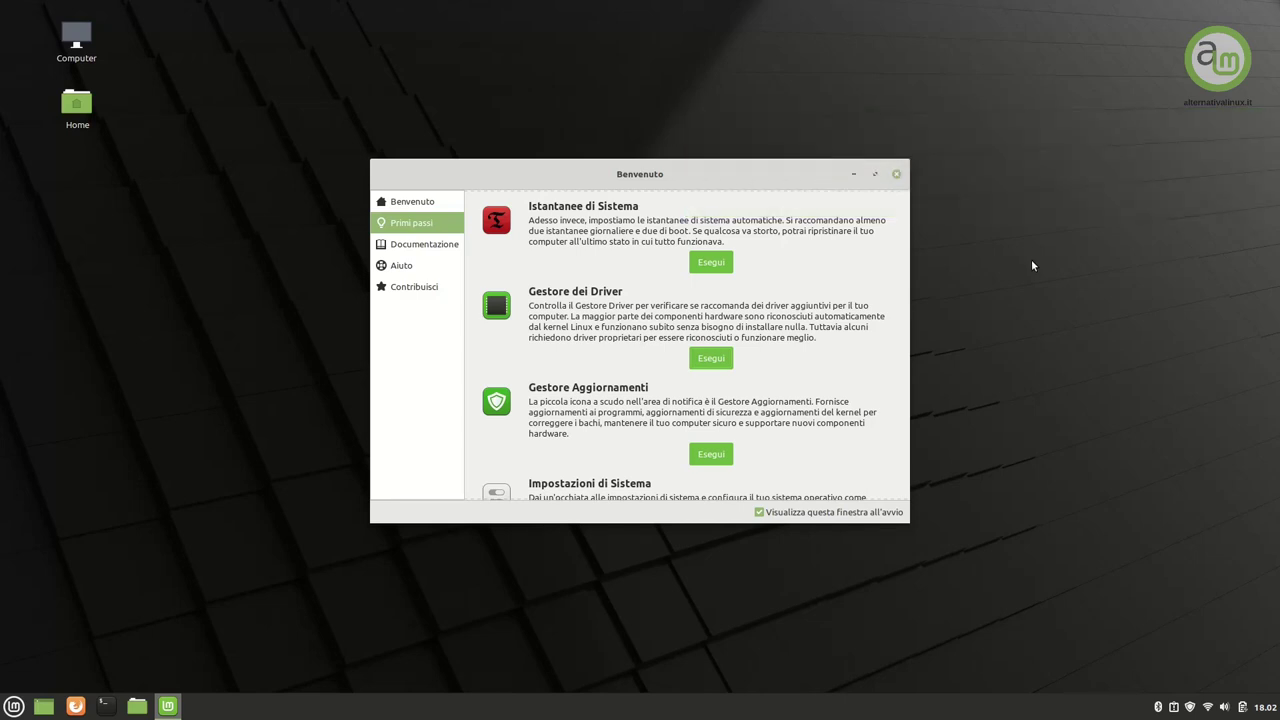
# Step: Launch Gestore dei Driver, select the recommended nvidia-driver-440 for the NVIDIA card and apply the changes
pyautogui.click(711, 359)
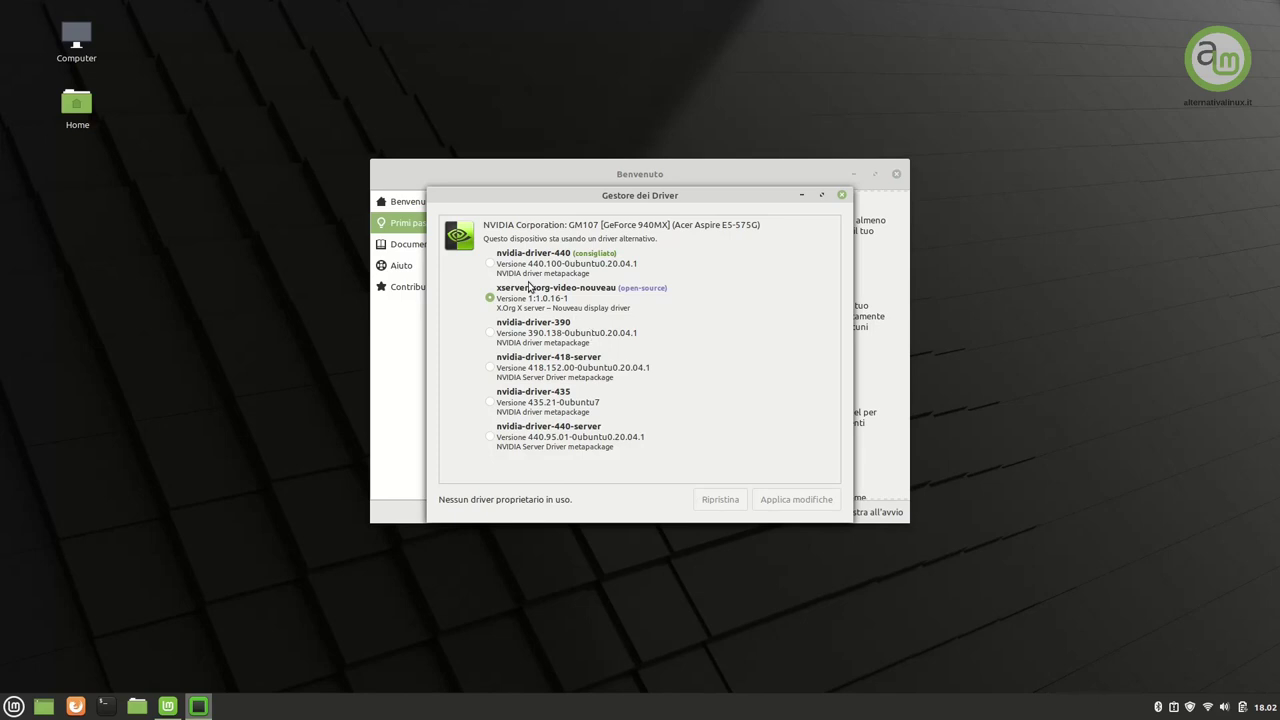
pyautogui.click(490, 263)
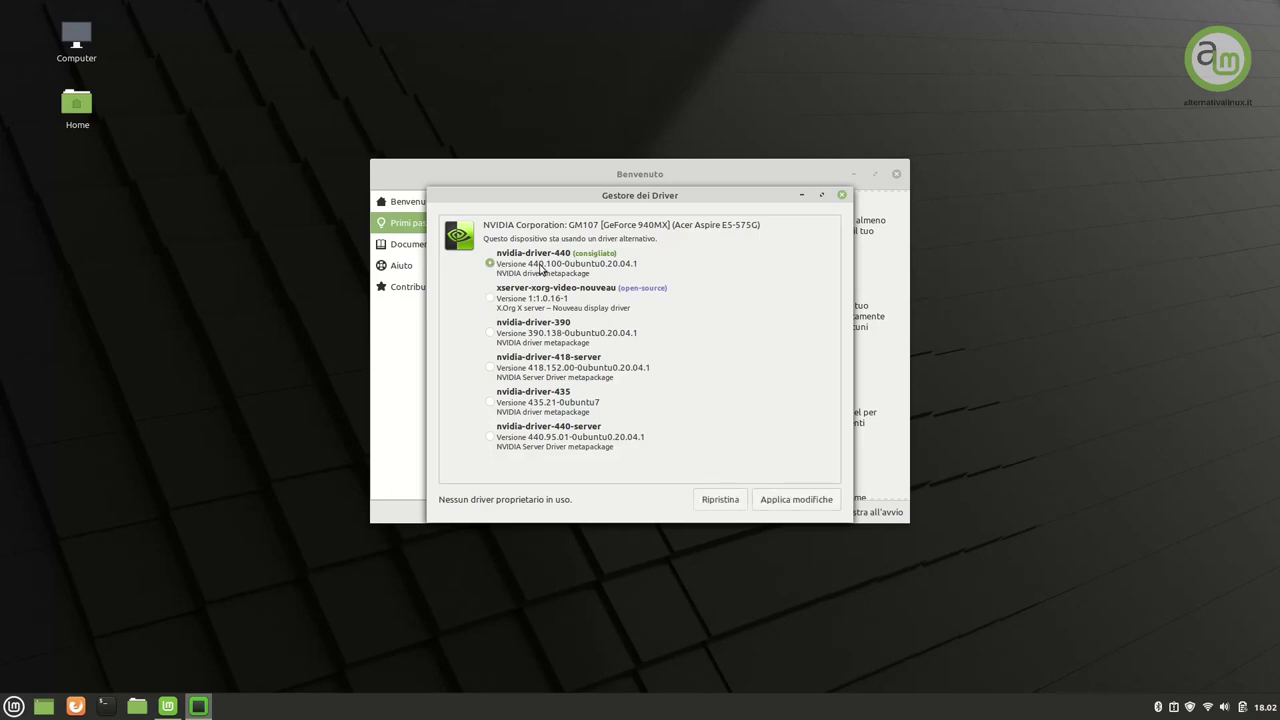
pyautogui.click(806, 503)
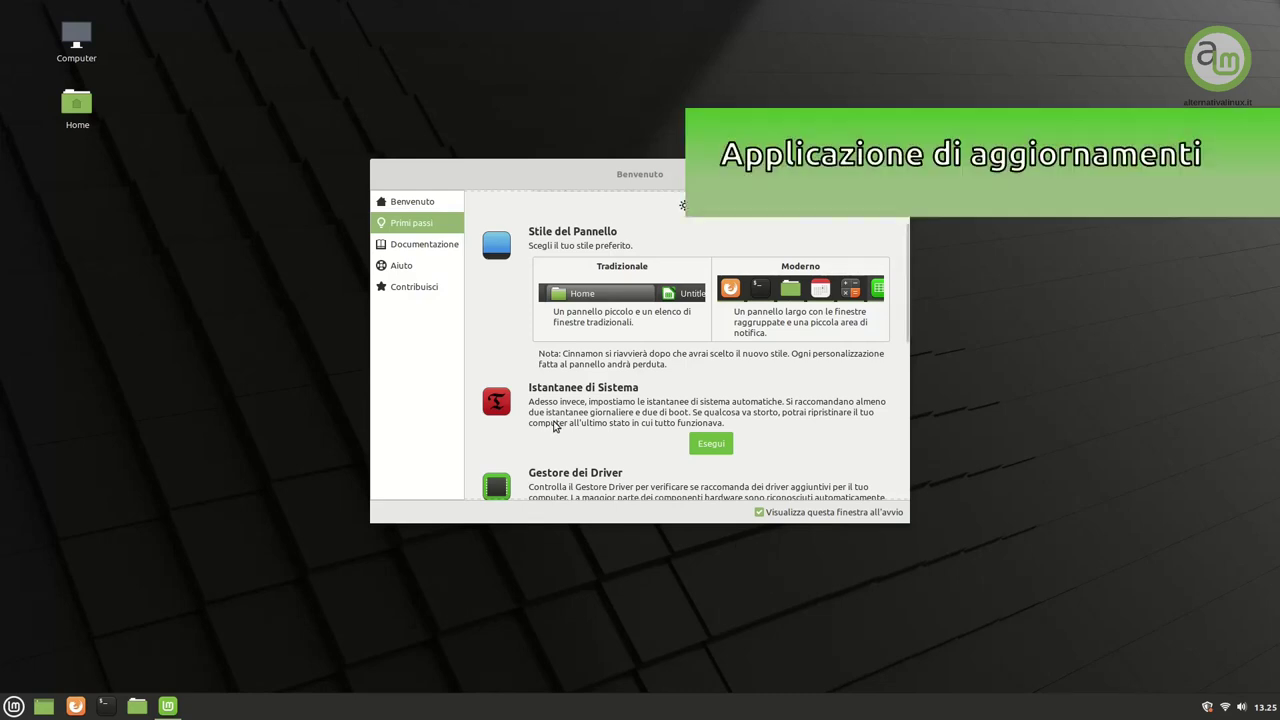
# Step: Find the Gestore Aggiornamenti section on the Primi passi page
pyautogui.scroll(-3, 556, 427)
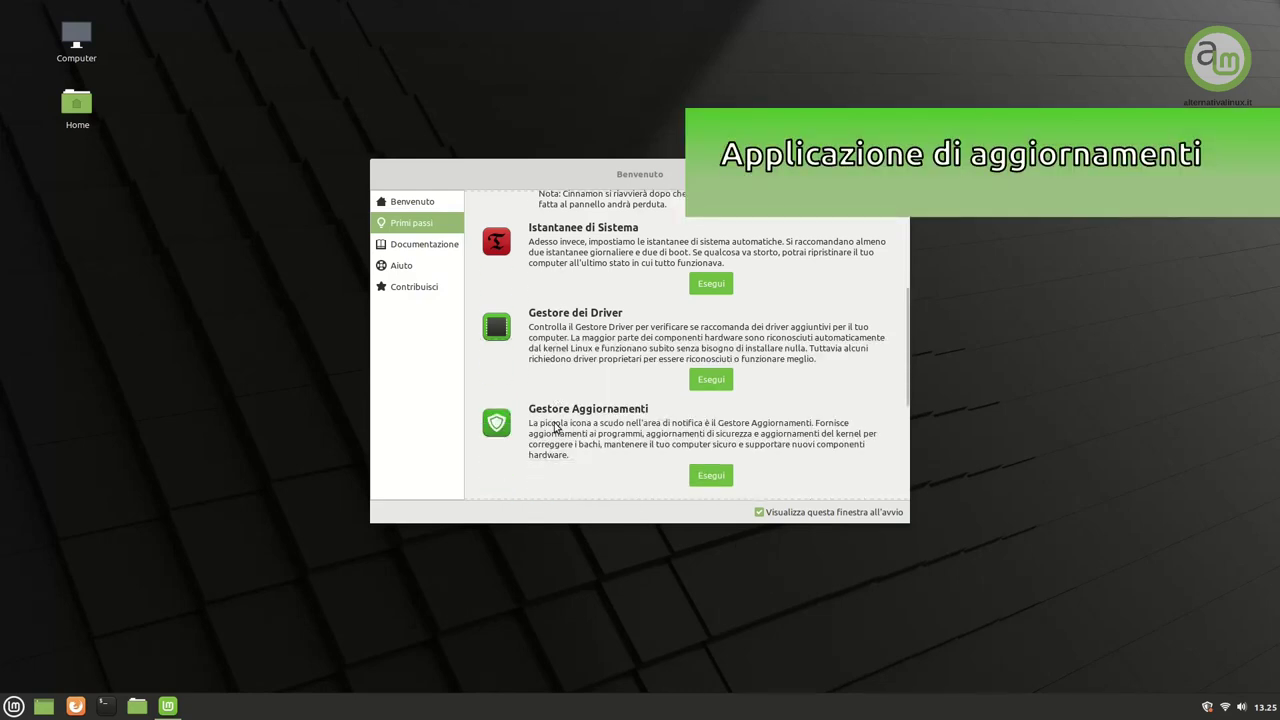
pyautogui.scroll(-1, 556, 427)
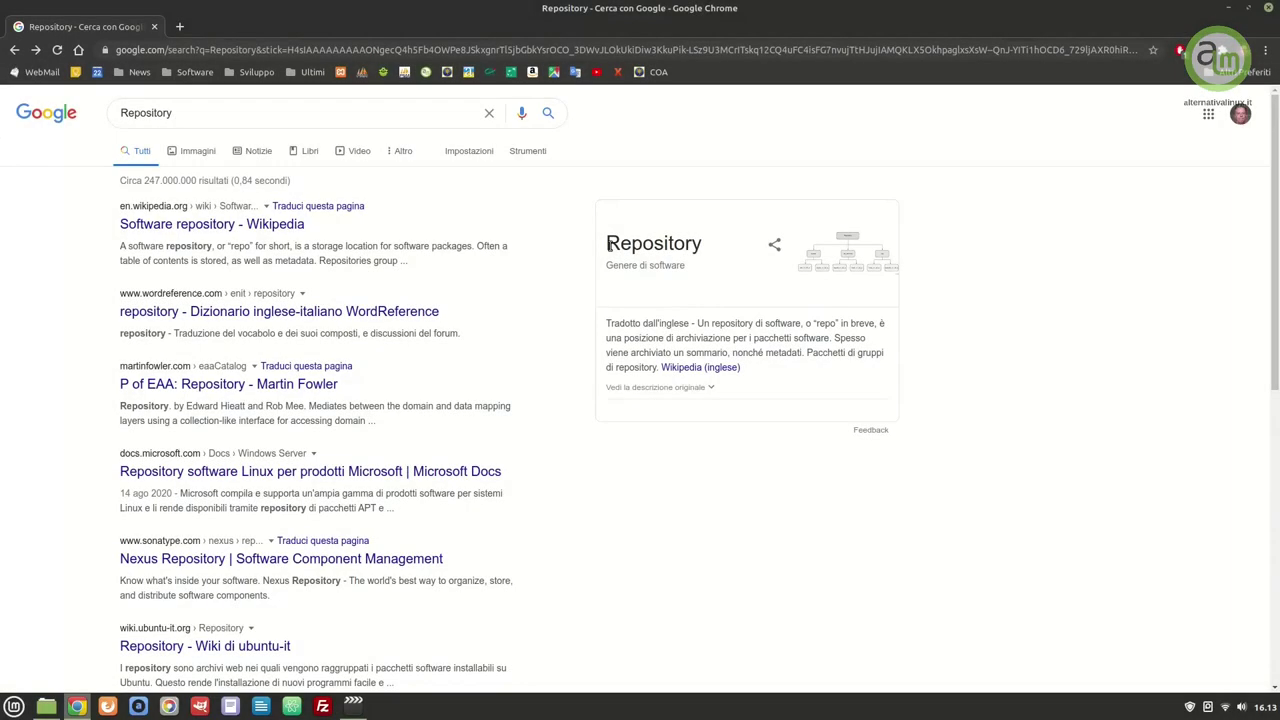
# Step: Switch to Chrome and read the Repository definition in the Google results and the Repository page of the ubuntu-it wiki
pyautogui.moveTo(608, 246); pyautogui.dragTo(702, 265)
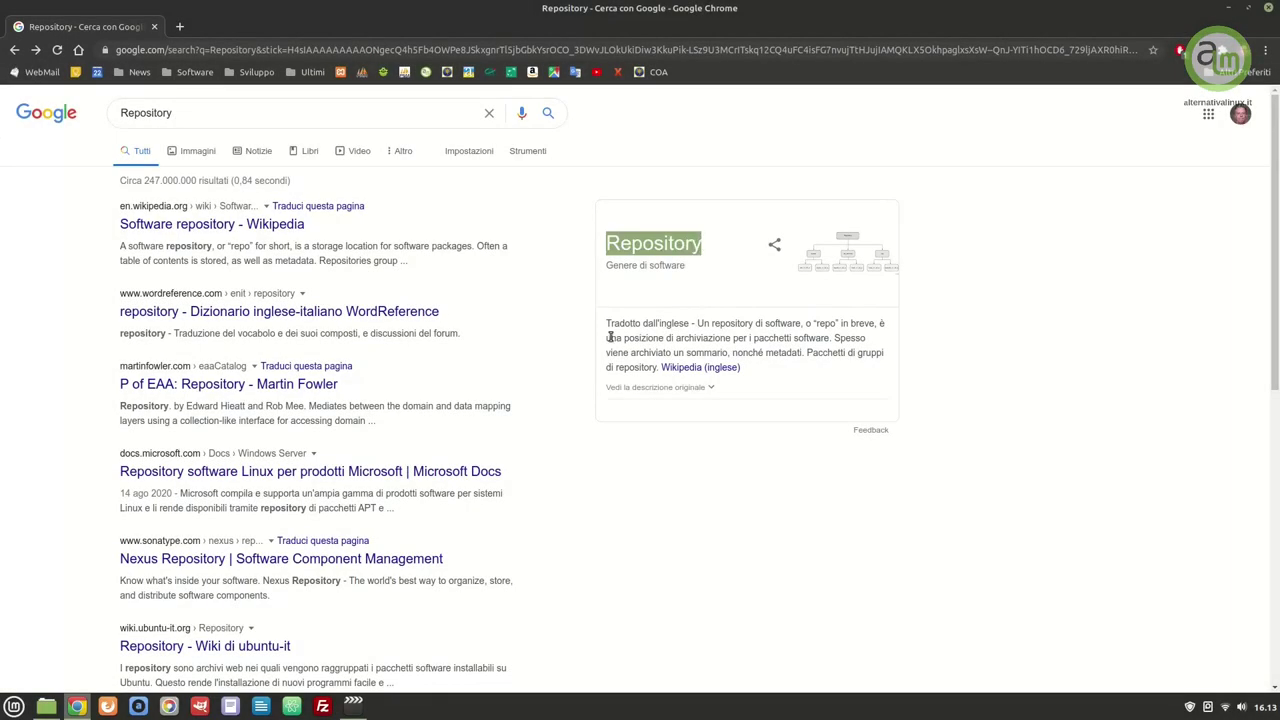
pyautogui.moveTo(607, 323); pyautogui.dragTo(830, 340)
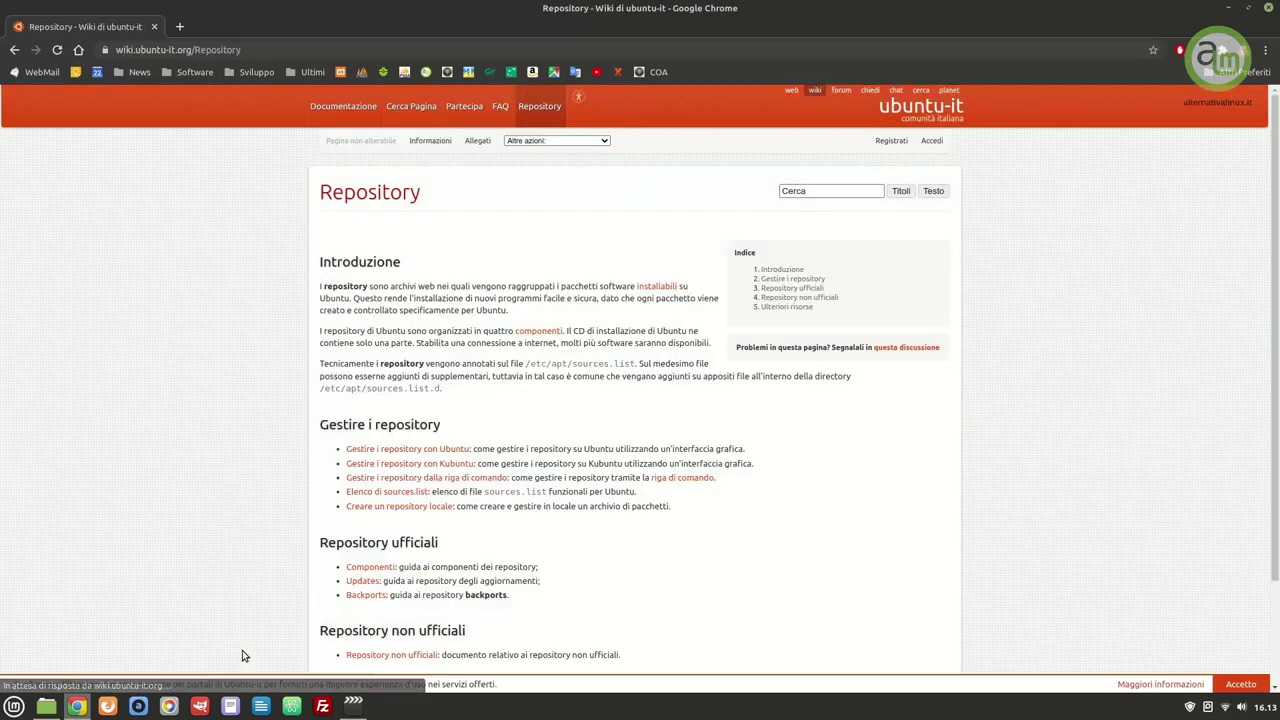
pyautogui.hotkey('ctrl', '+')
pyautogui.hotkey('ctrl', '+')
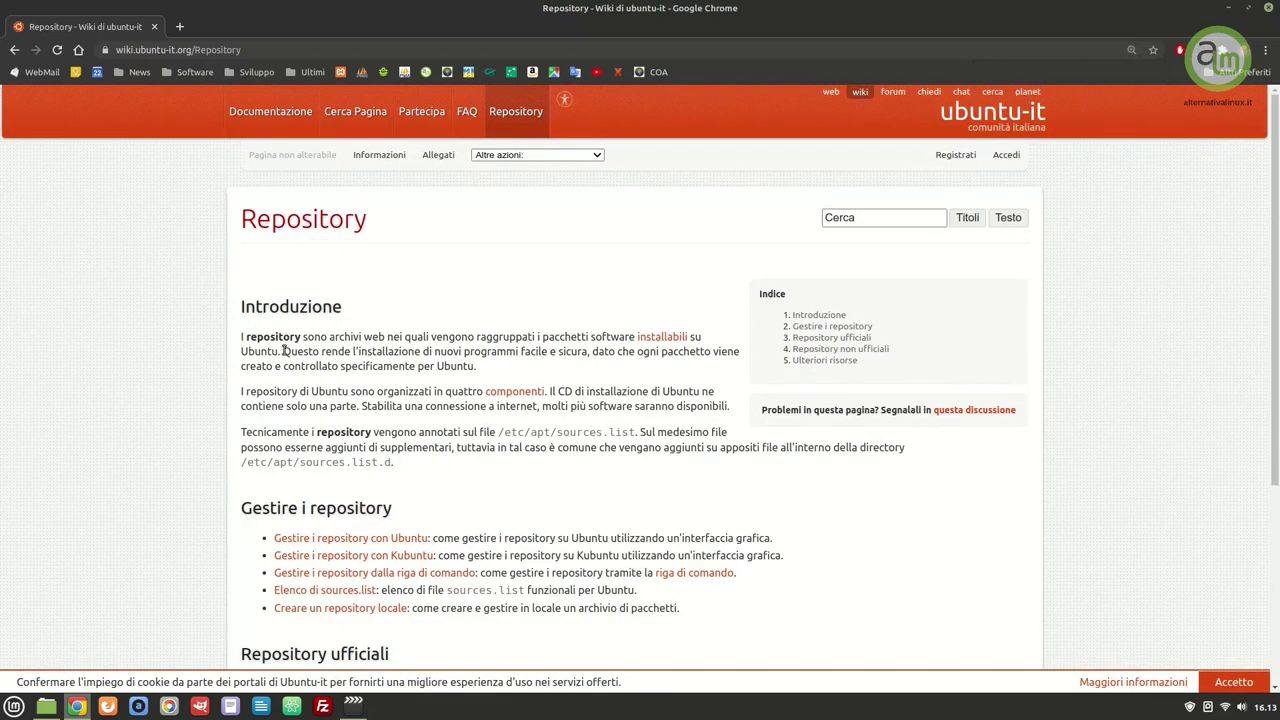
pyautogui.moveTo(284, 352); pyautogui.dragTo(630, 380)
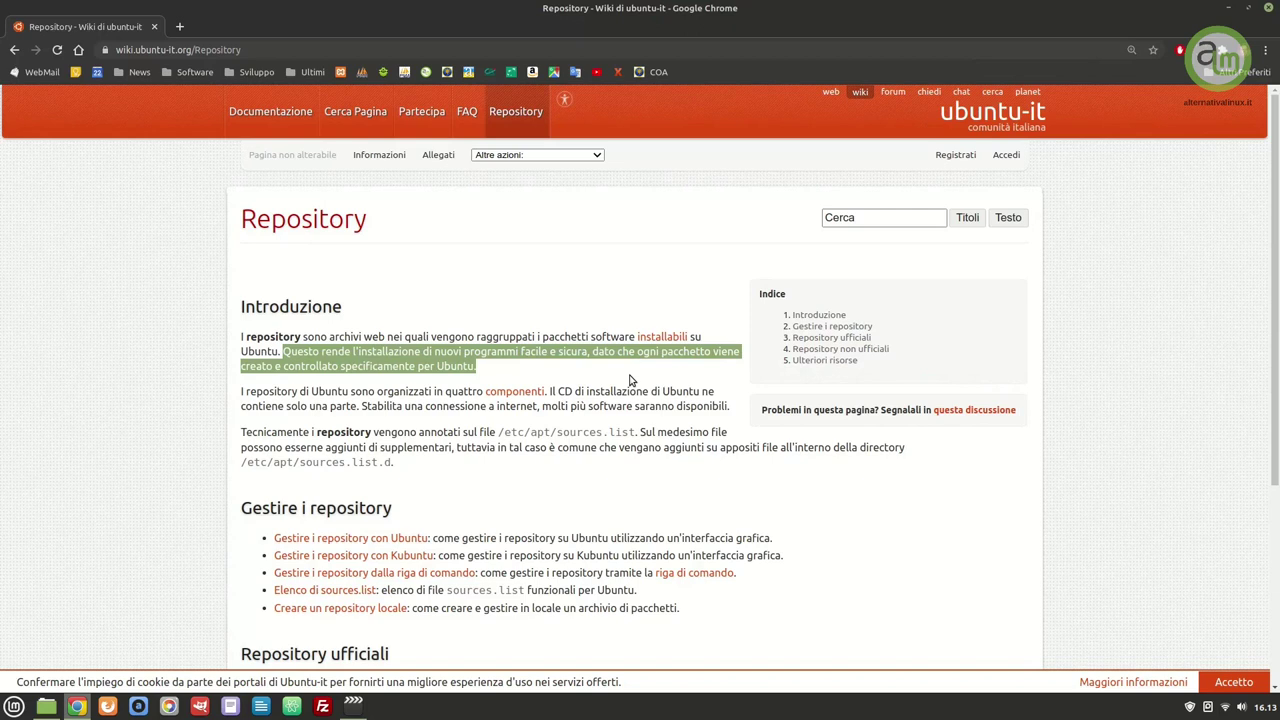
pyautogui.scroll(-2, 661, 425)
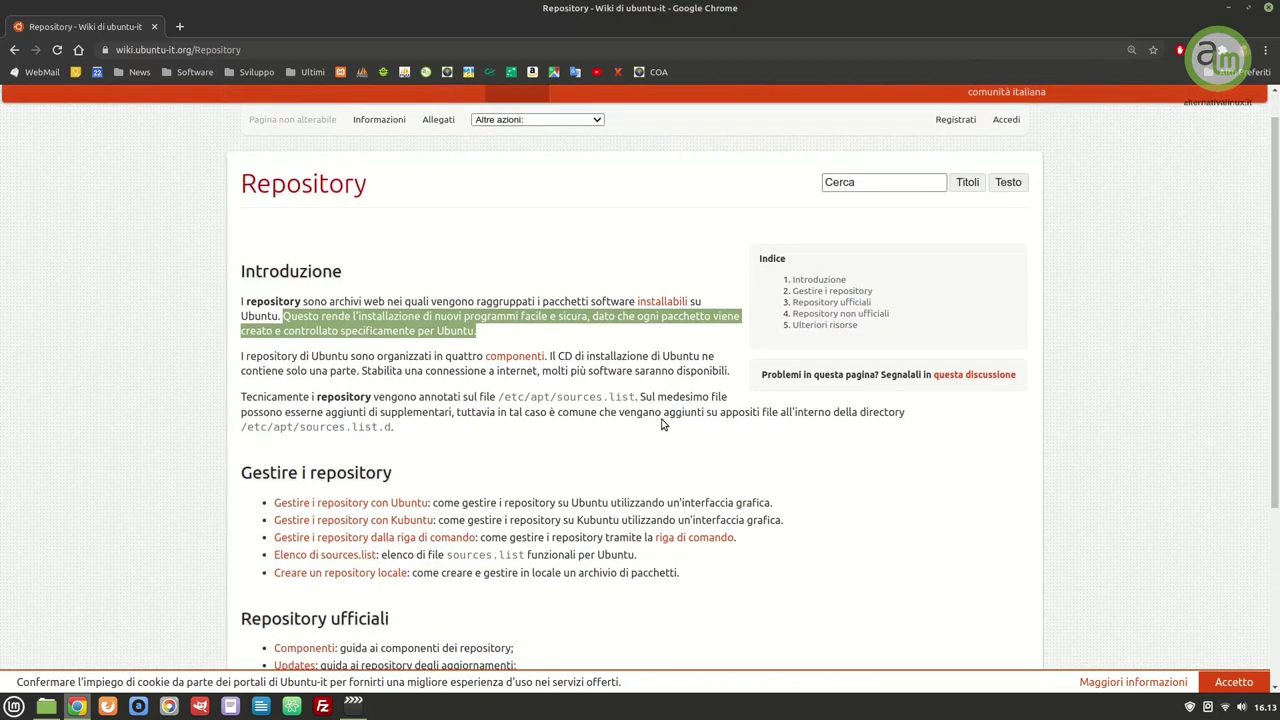
pyautogui.scroll(-2, 661, 425)
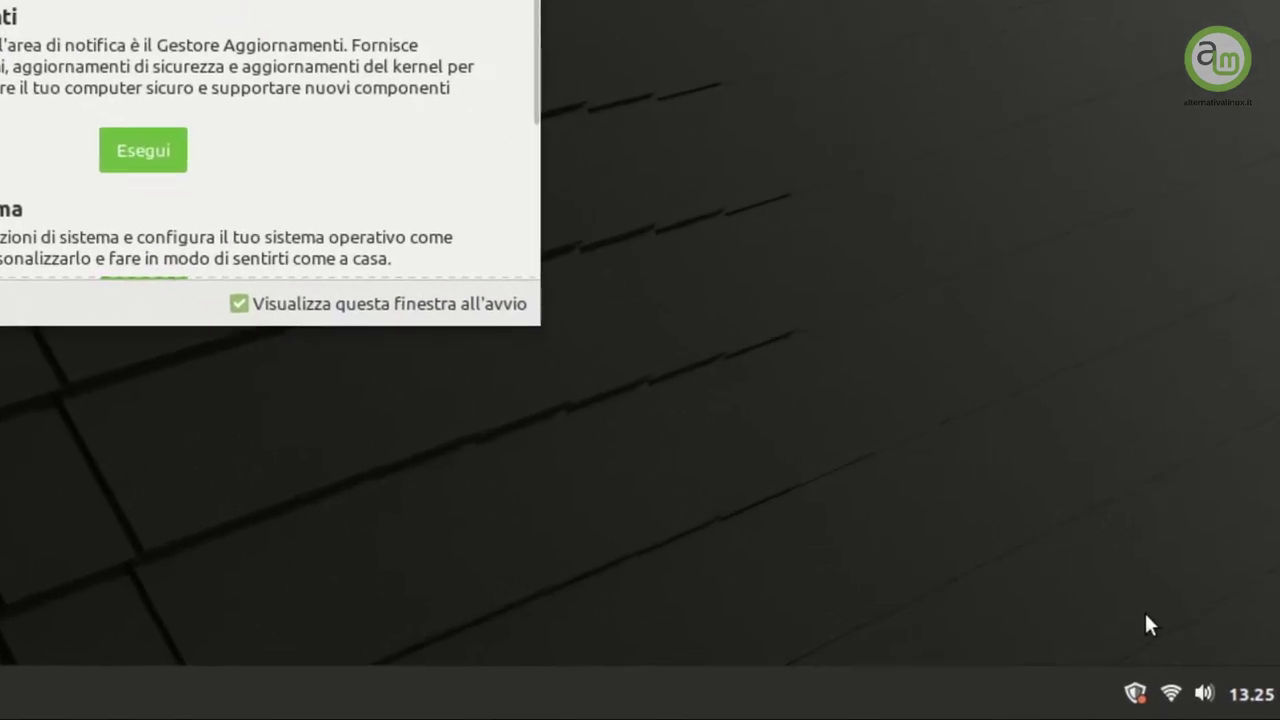
# Step: Open Gestore Aggiornamenti, accept its welcome page and apply its own new version, authenticating with the account password
pyautogui.click(1137, 700)
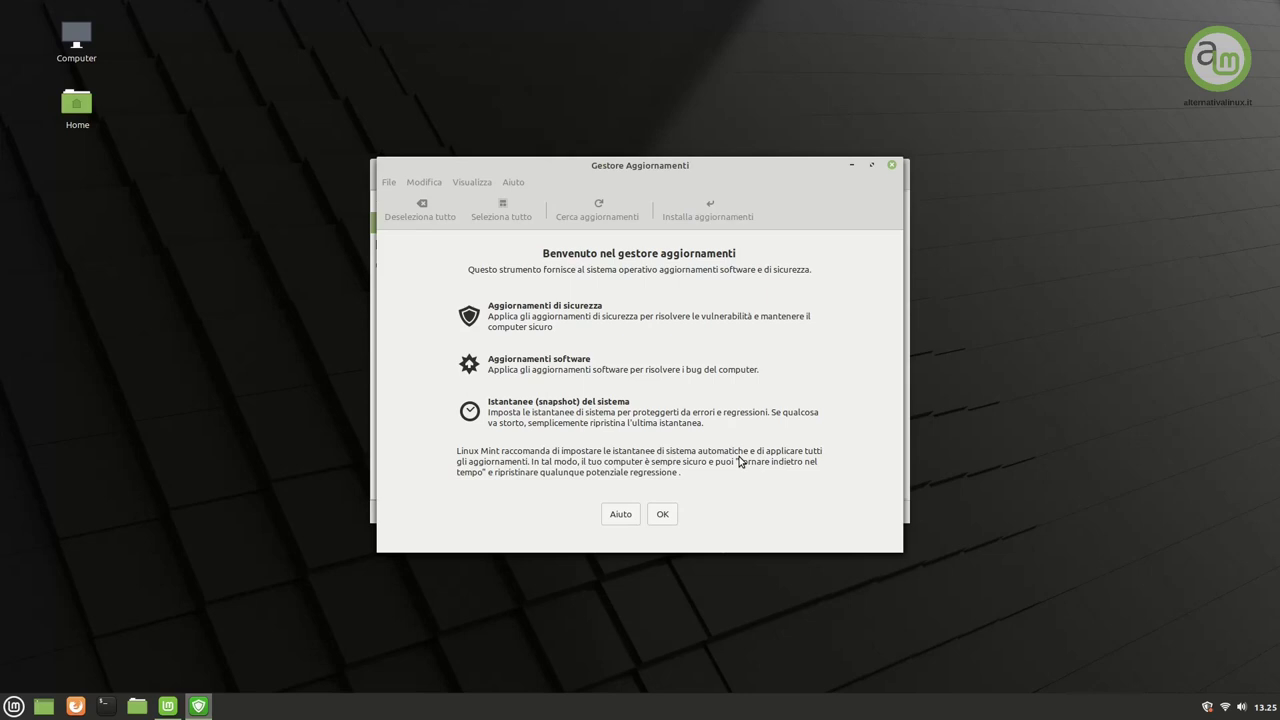
pyautogui.click(663, 517)
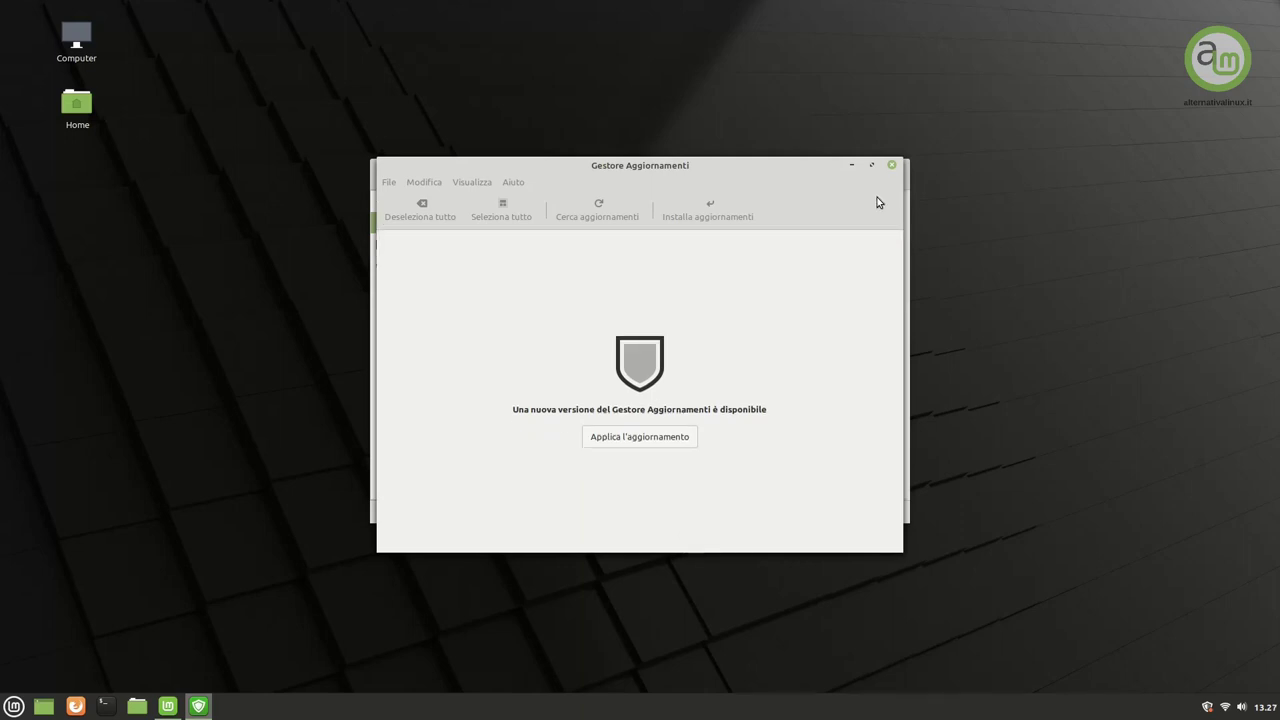
pyautogui.click(628, 444)
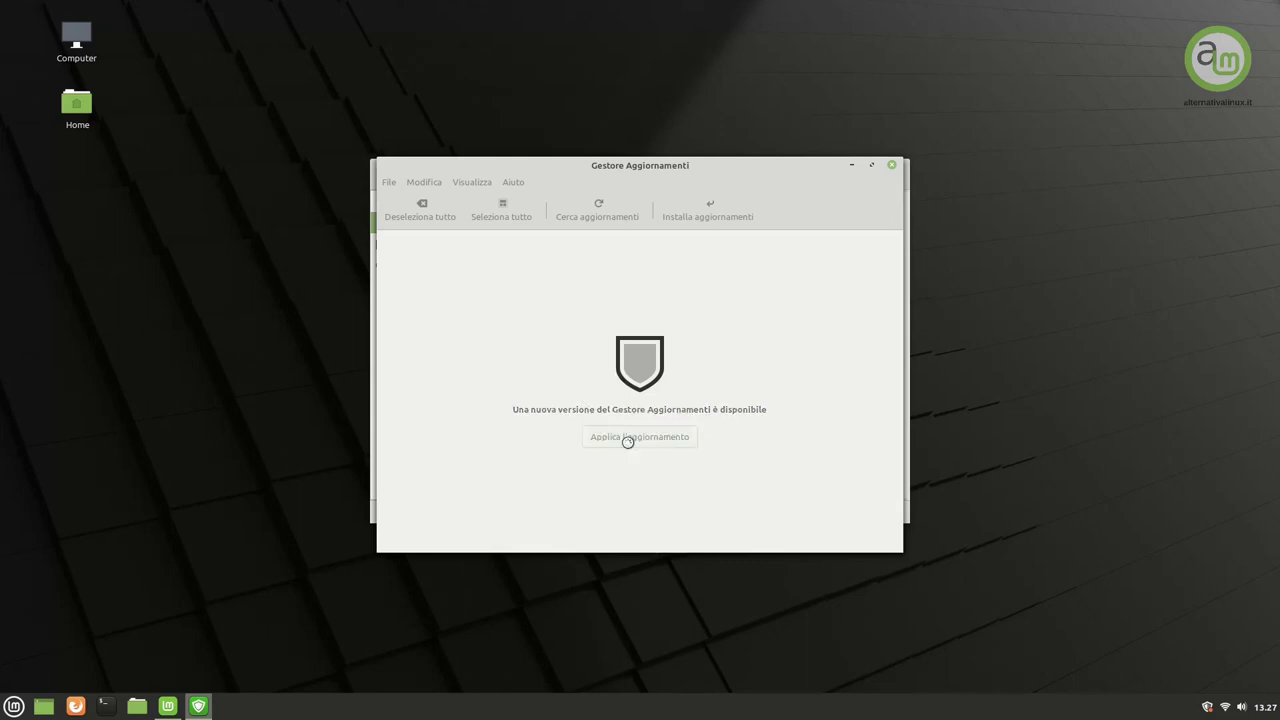
pyautogui.write('•••••••••')
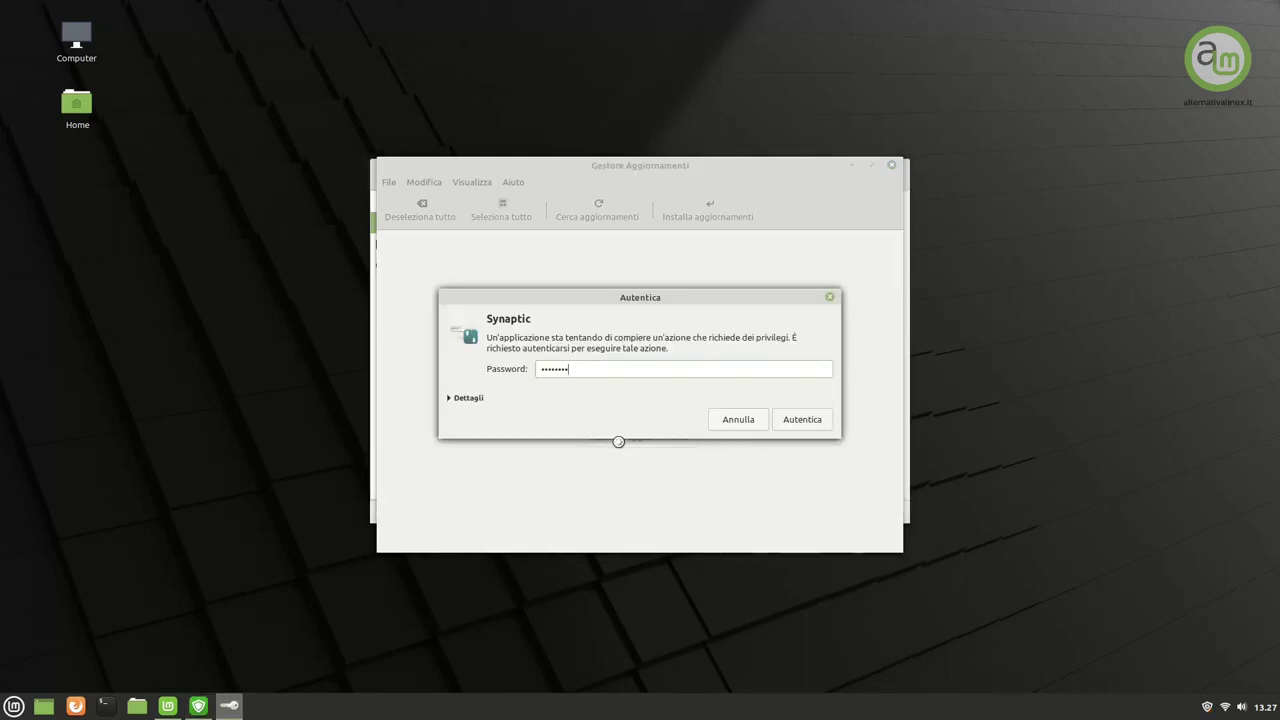
pyautogui.press('Return')
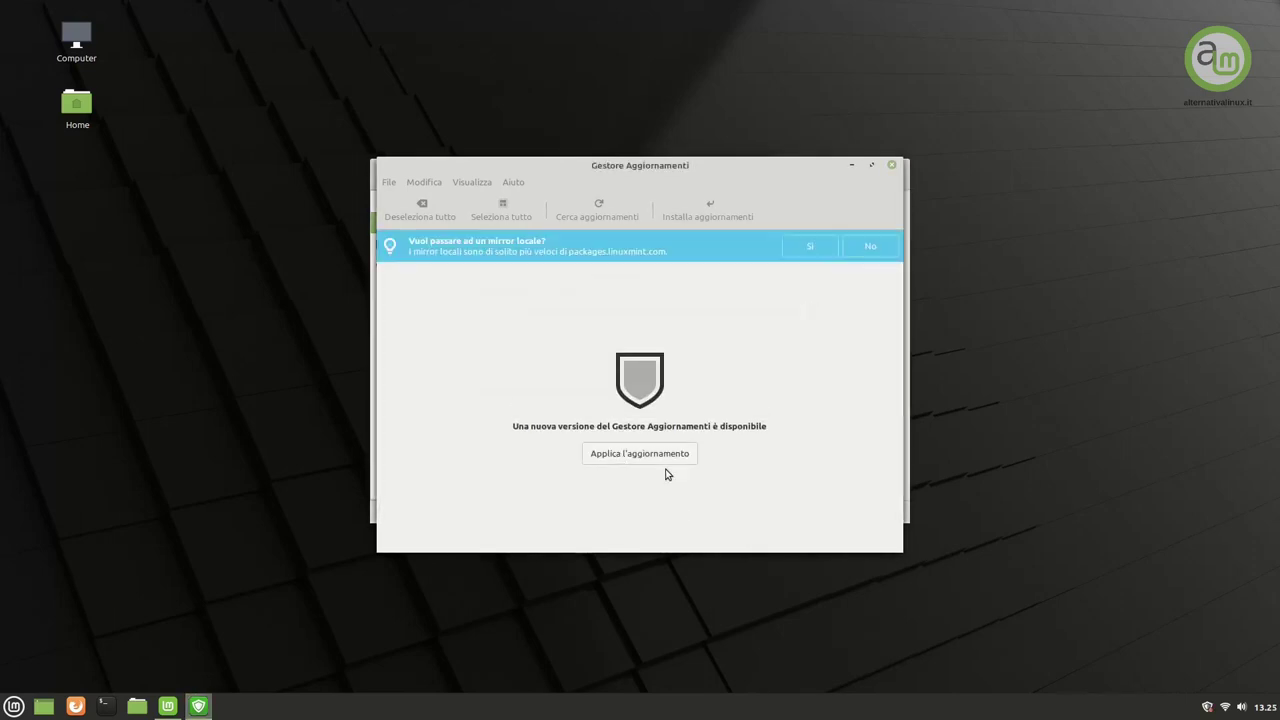
# Step: Accept the switch to a local mirror and open Origini Software, authenticating with the account password
pyautogui.click(811, 247)
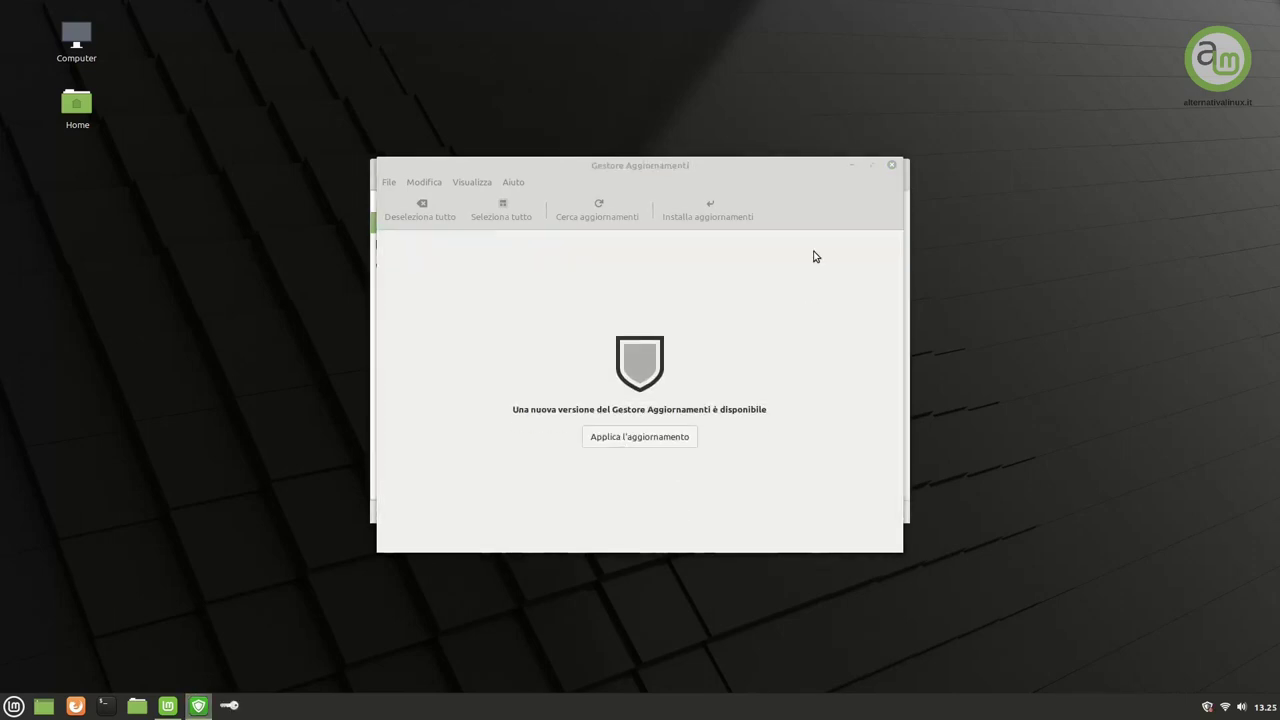
pyautogui.write('*******')
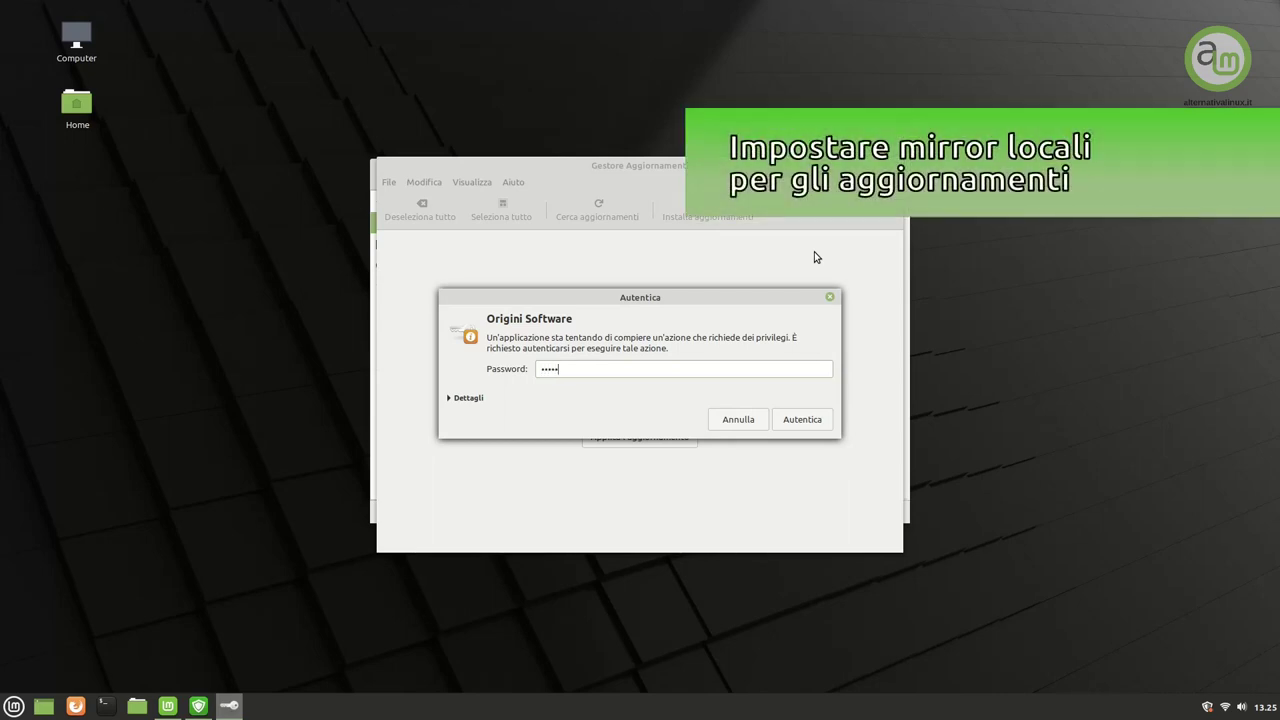
pyautogui.press('Return')
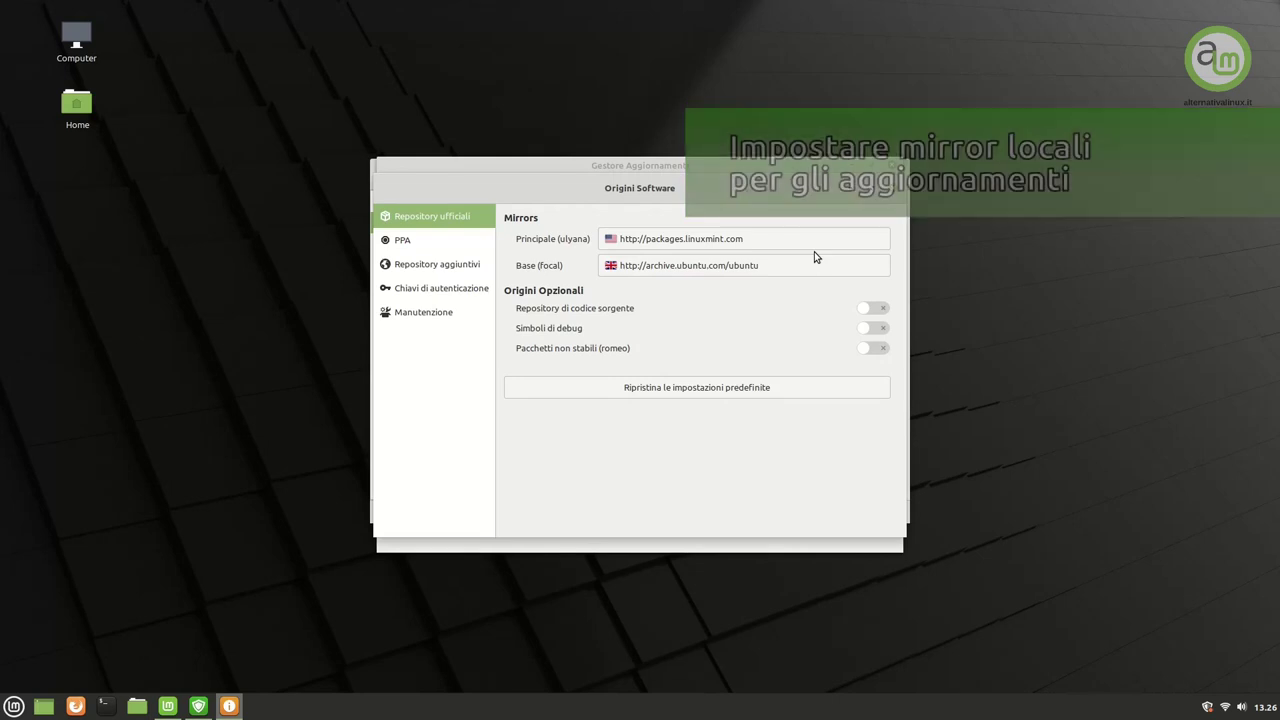
# Step: Set the main (ulyana) mirror to the French remi.lu server and apply it
pyautogui.click(719, 244)
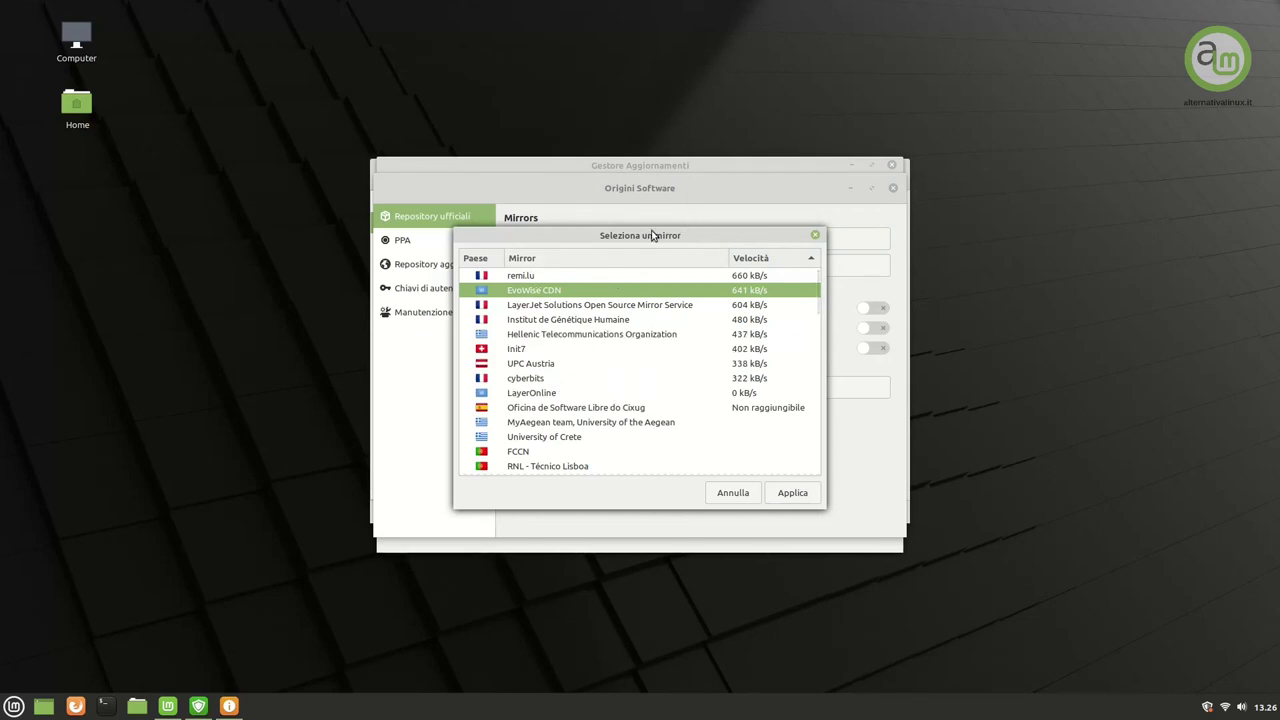
pyautogui.click(589, 280)
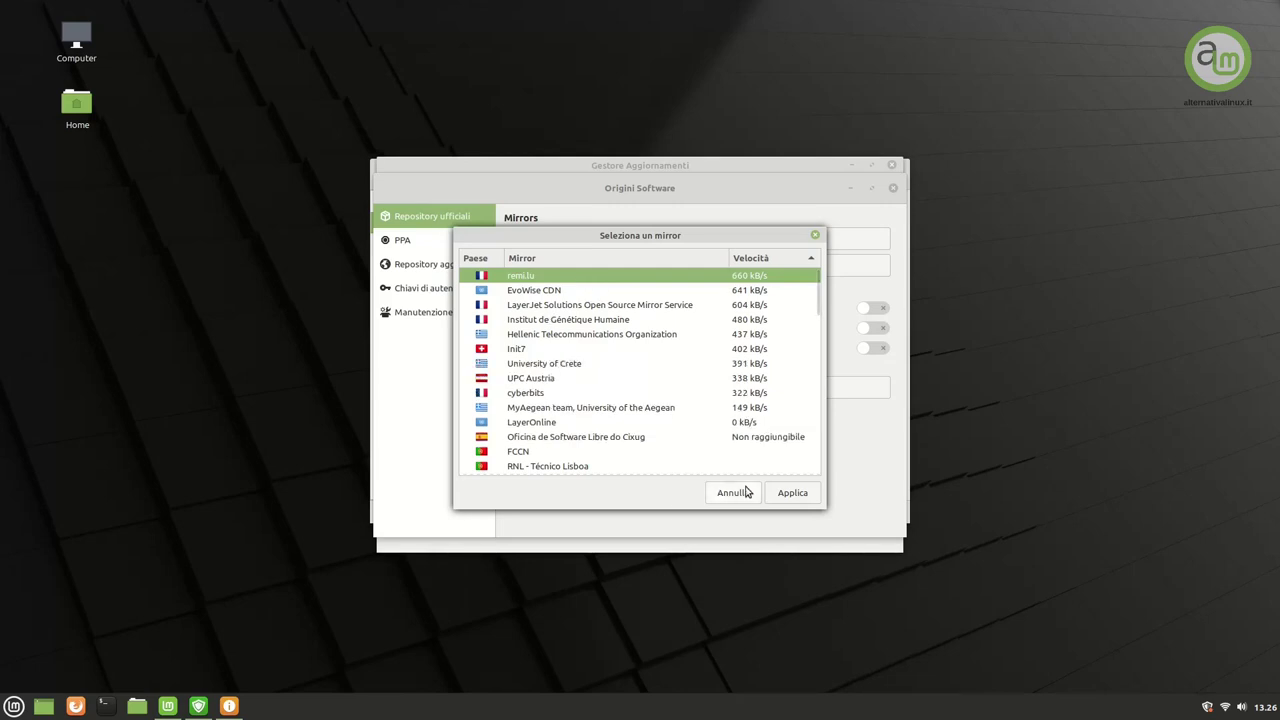
pyautogui.click(783, 490)
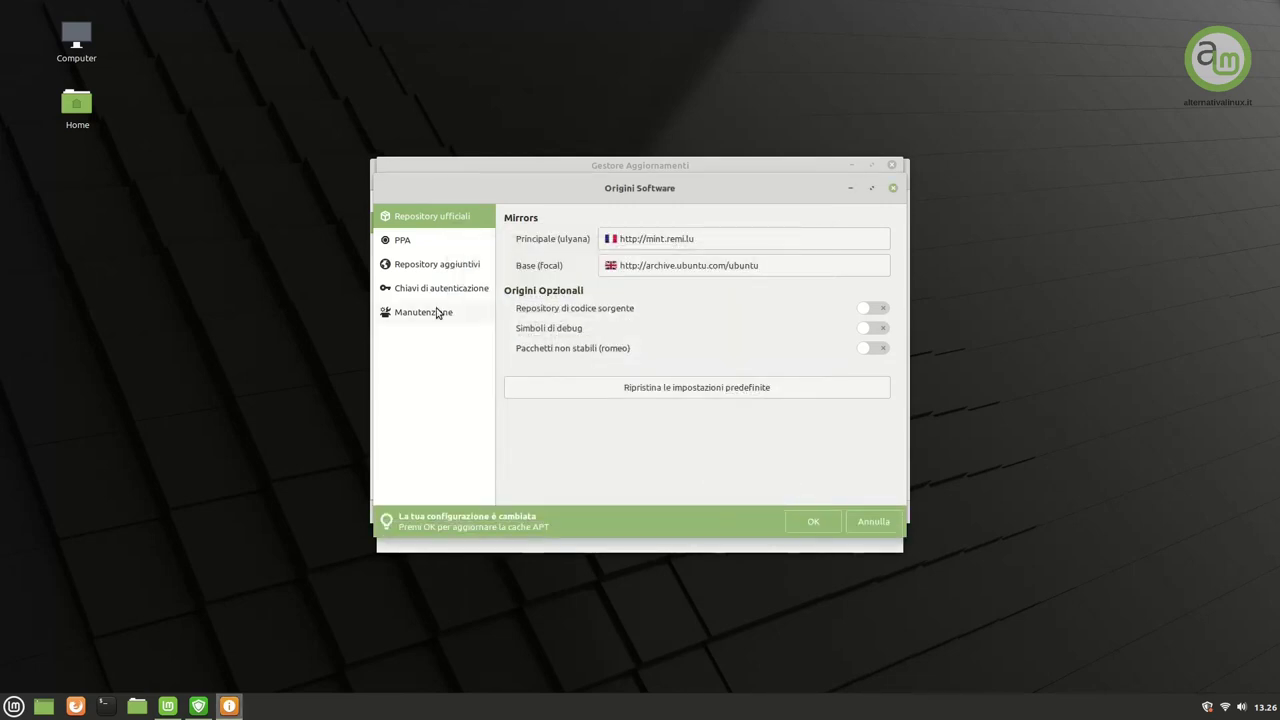
pyautogui.click(656, 265)
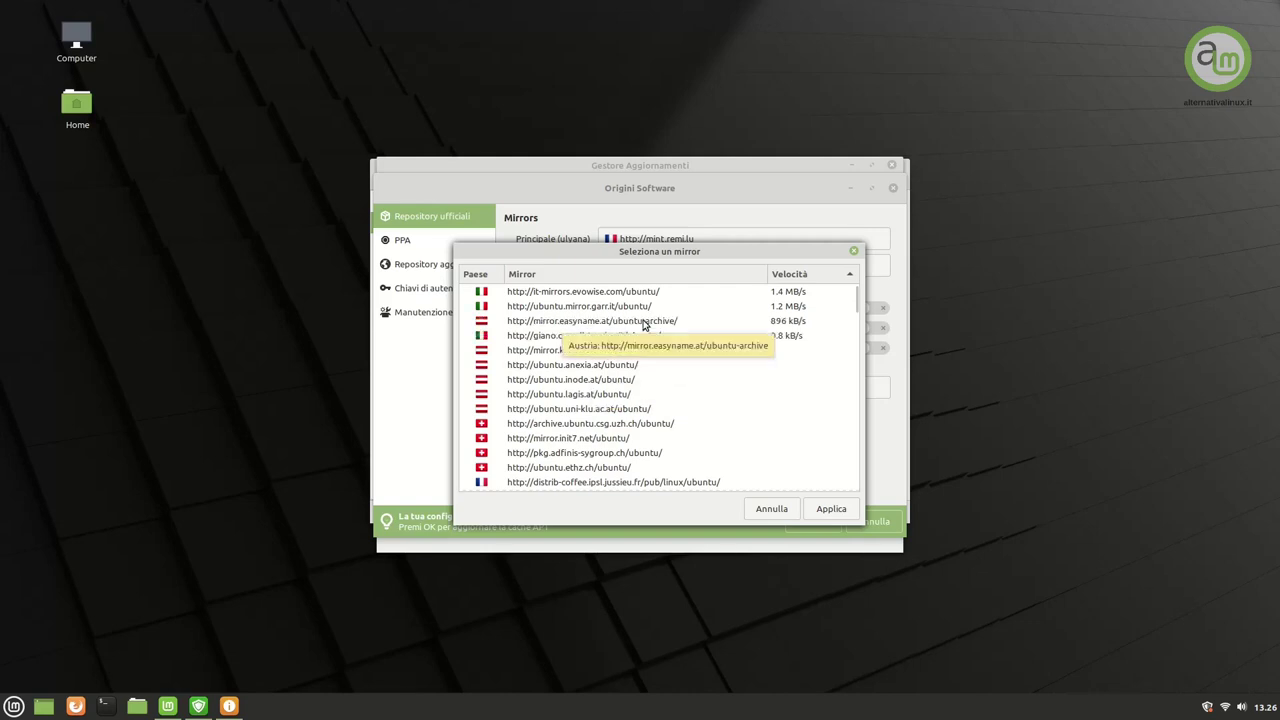
pyautogui.click(633, 292)
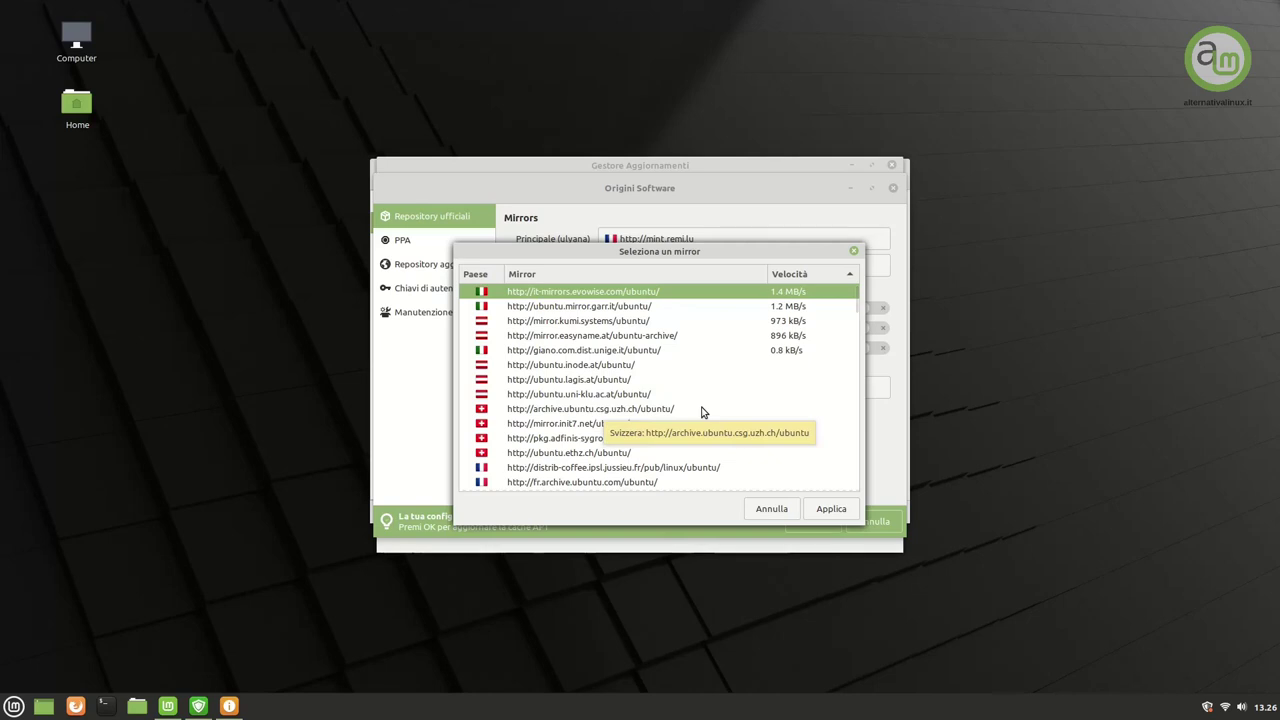
pyautogui.click(833, 511)
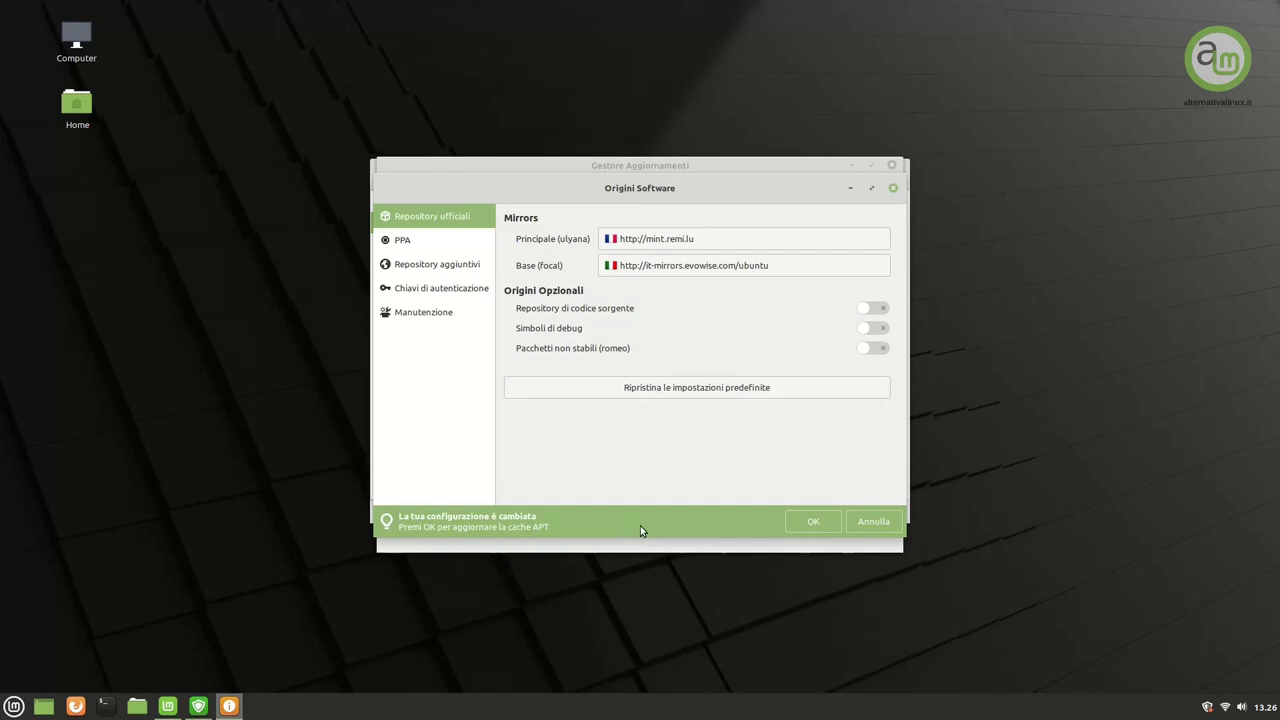
pyautogui.click(811, 524)
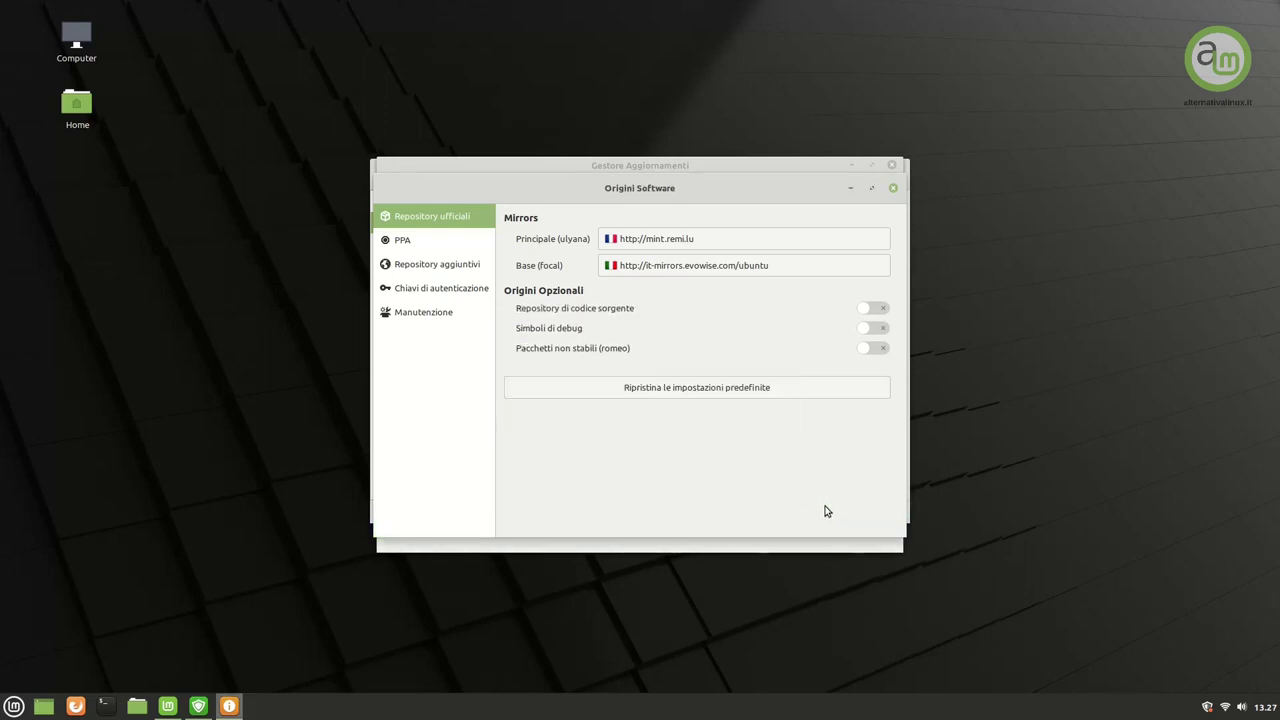
pyautogui.click(892, 190)
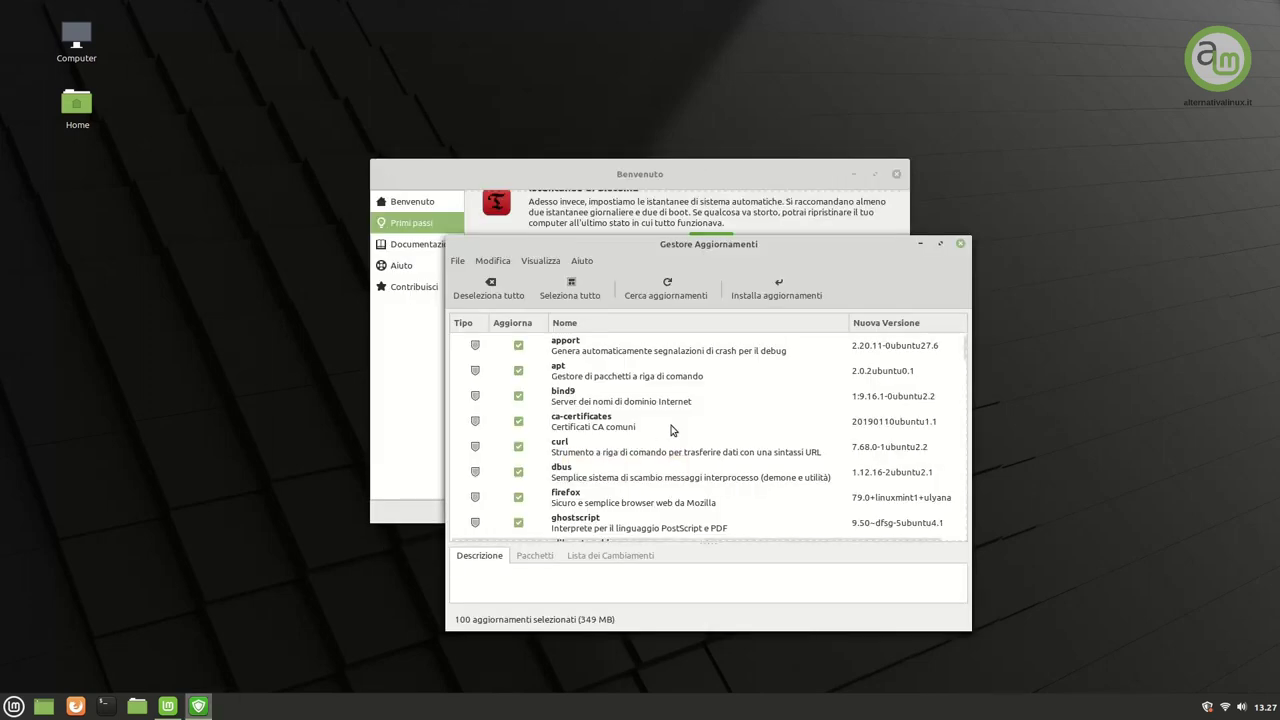
# Step: Install all selected updates in Gestore Aggiornamenti, accepting the additional packages and authenticating with the account password
pyautogui.scroll(-20, 714, 400)
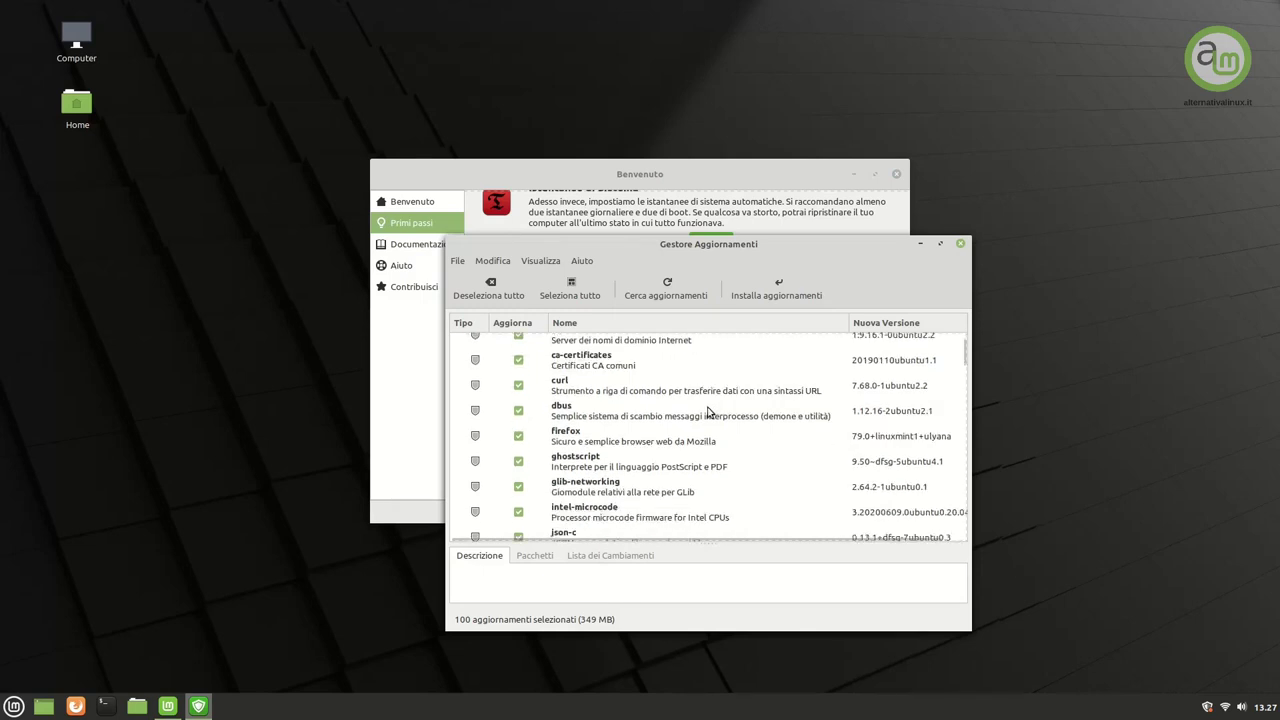
pyautogui.click(779, 288)
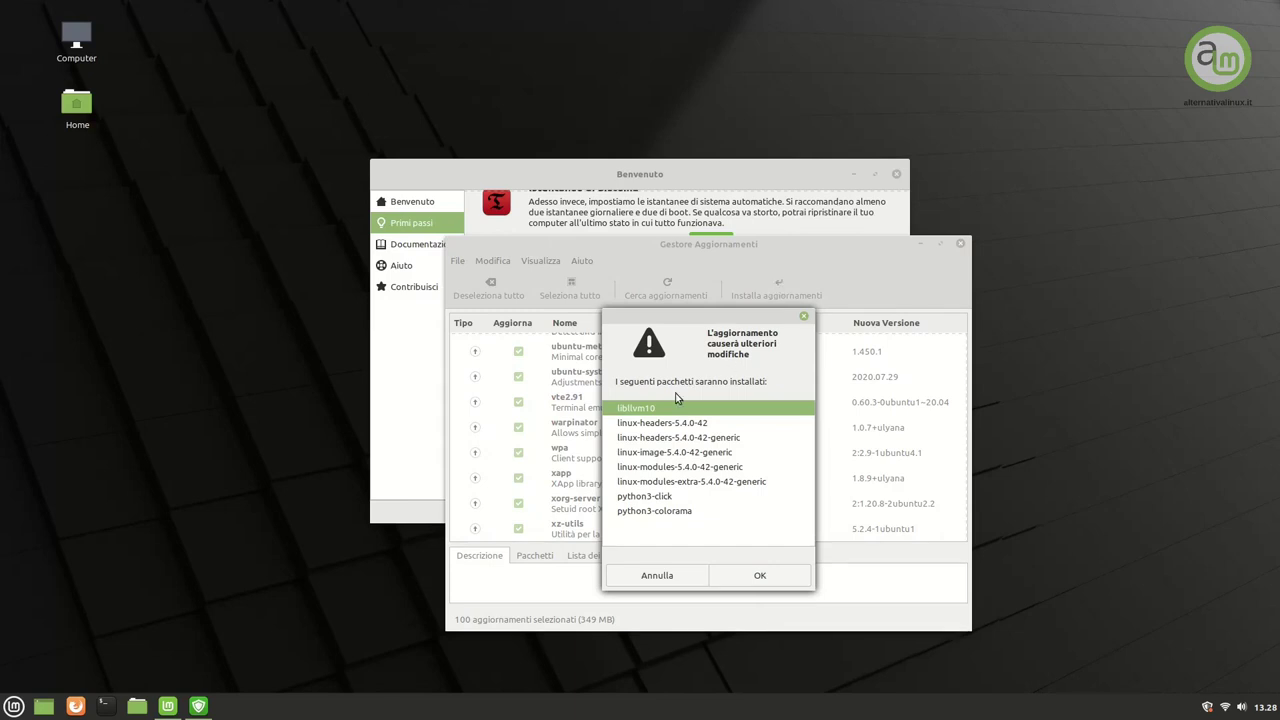
pyautogui.click(775, 578)
pyautogui.write('********')
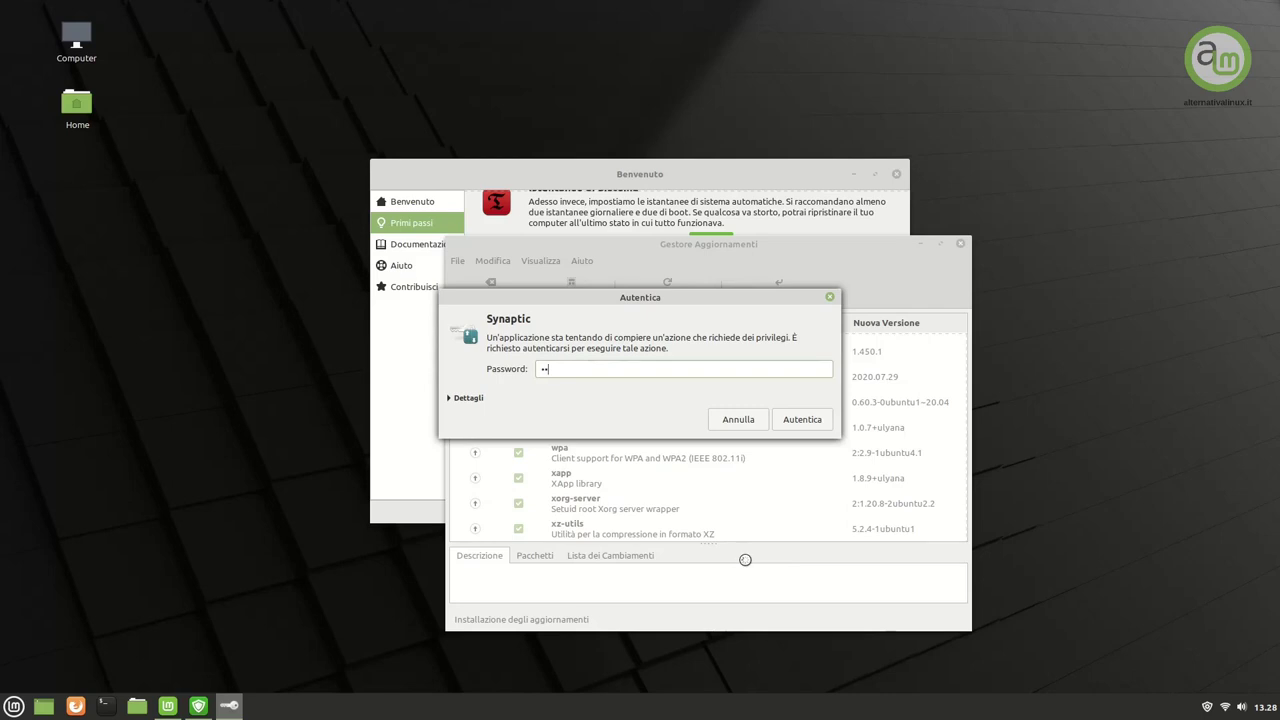
pyautogui.press('Return')
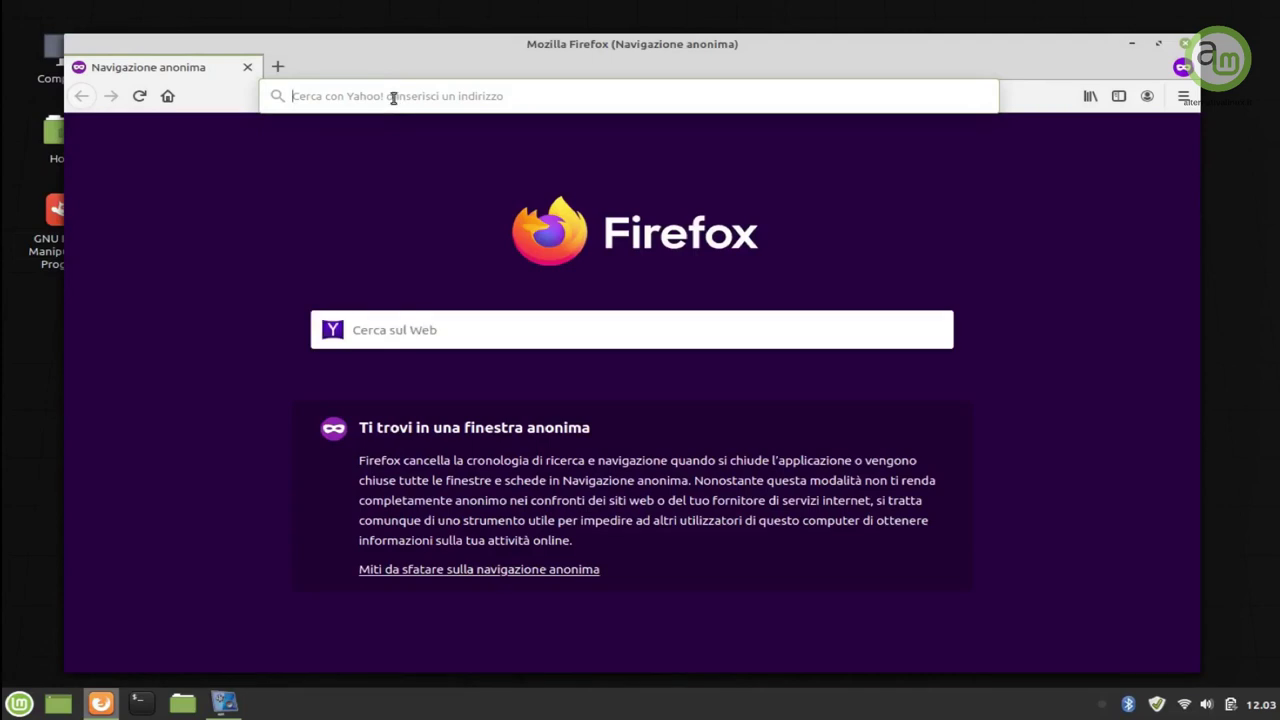
# Step: Open the ansa.it website in the private Firefox window
pyautogui.write('ansa.i')
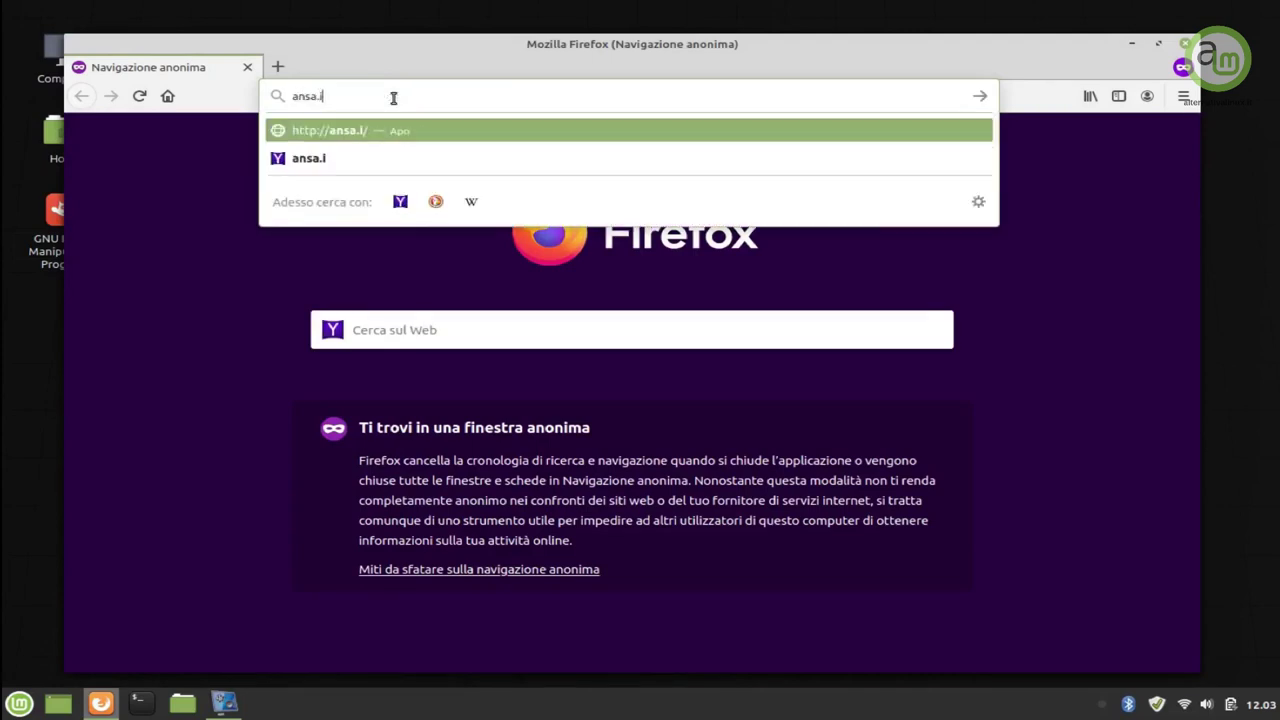
pyautogui.write('t')
pyautogui.press('Return')
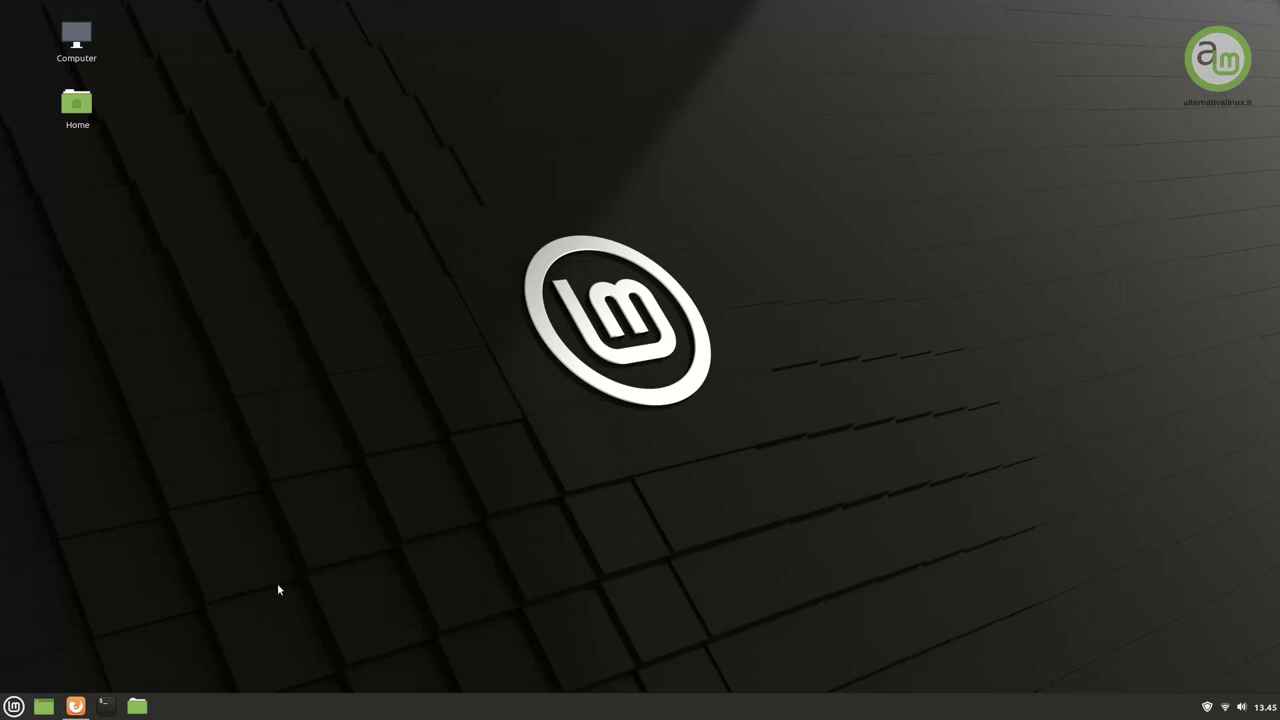
# Step: In Firefox, download the 64-bit .deb package of Google Chrome for Debian/Ubuntu, choosing to save the file
pyautogui.click(73, 710)
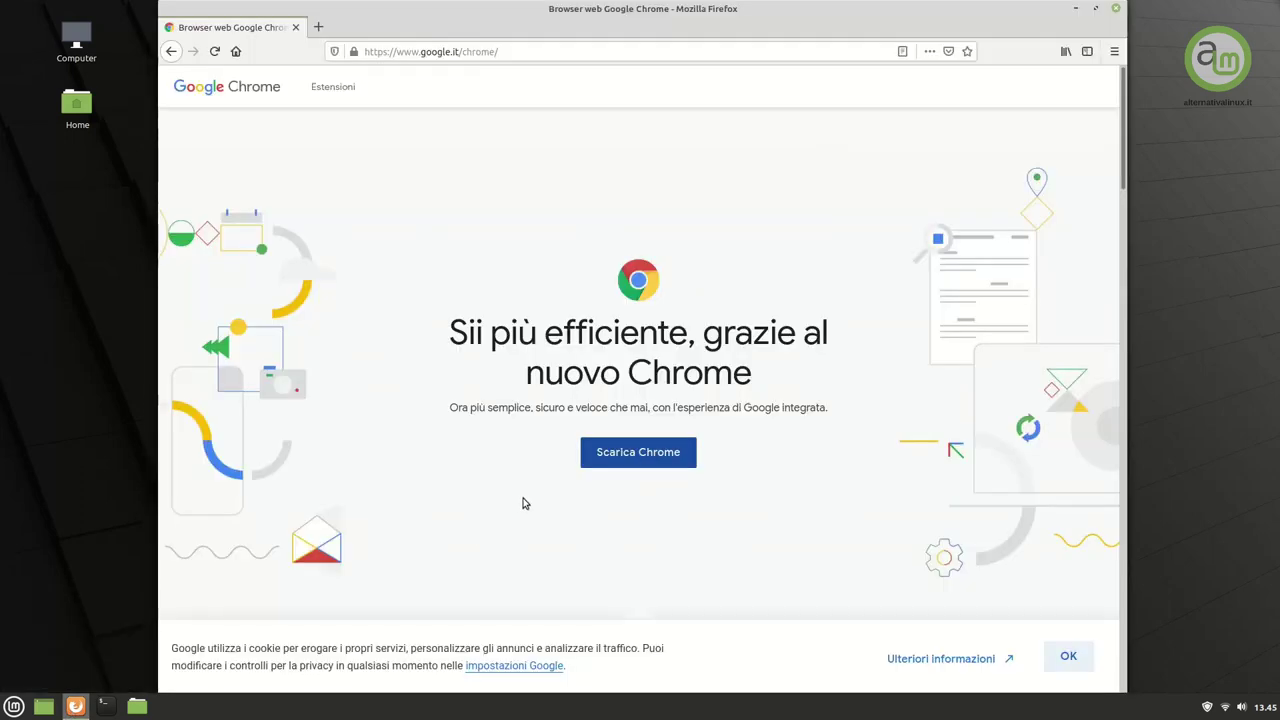
pyautogui.click(650, 453)
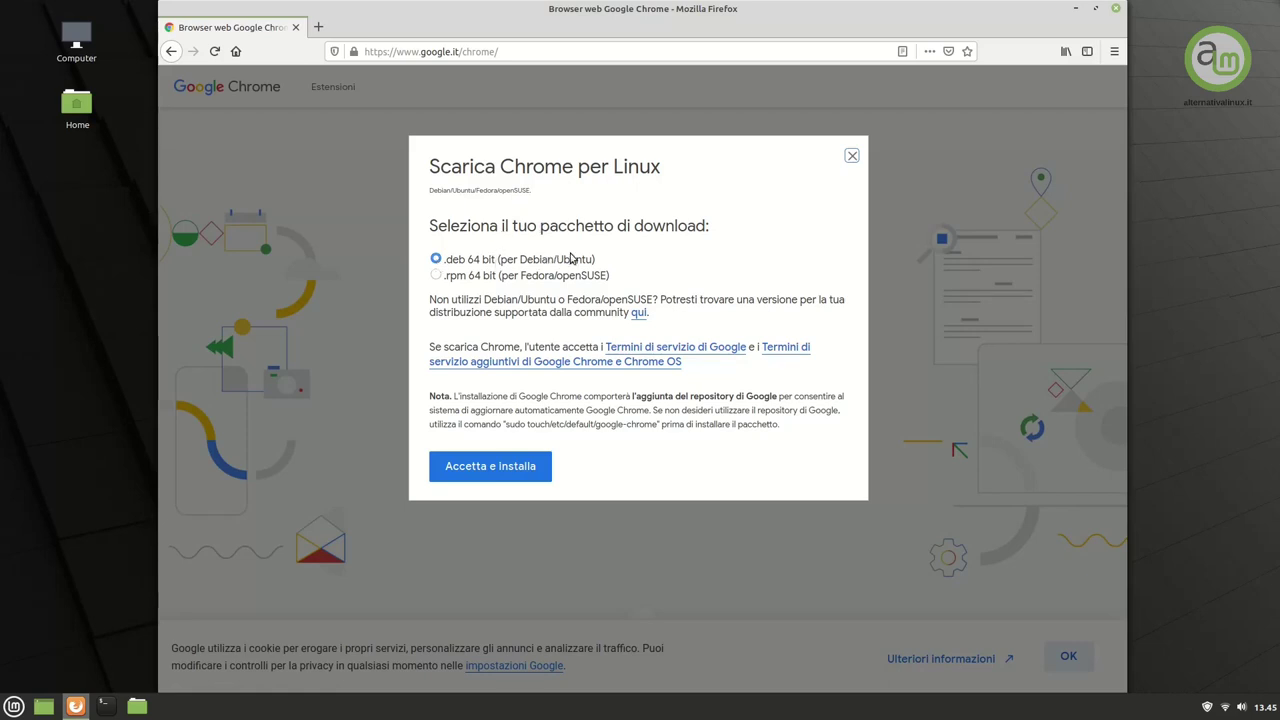
pyautogui.click(488, 467)
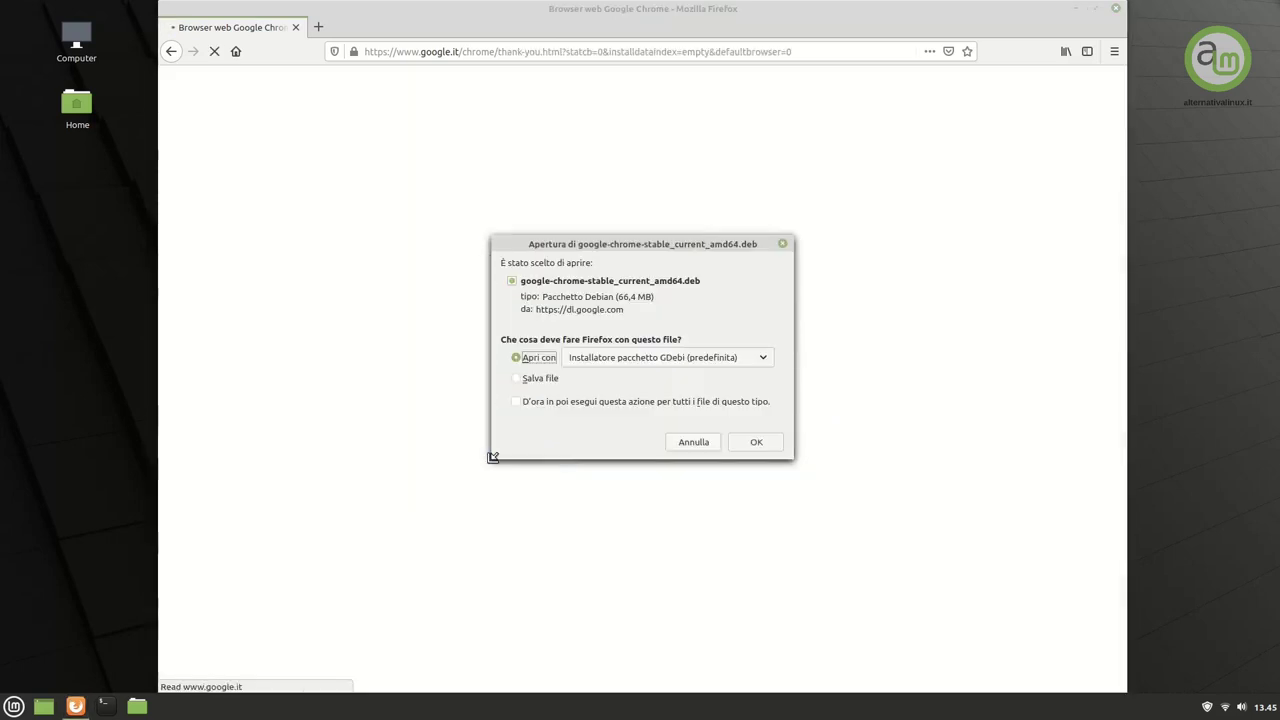
pyautogui.click(538, 379)
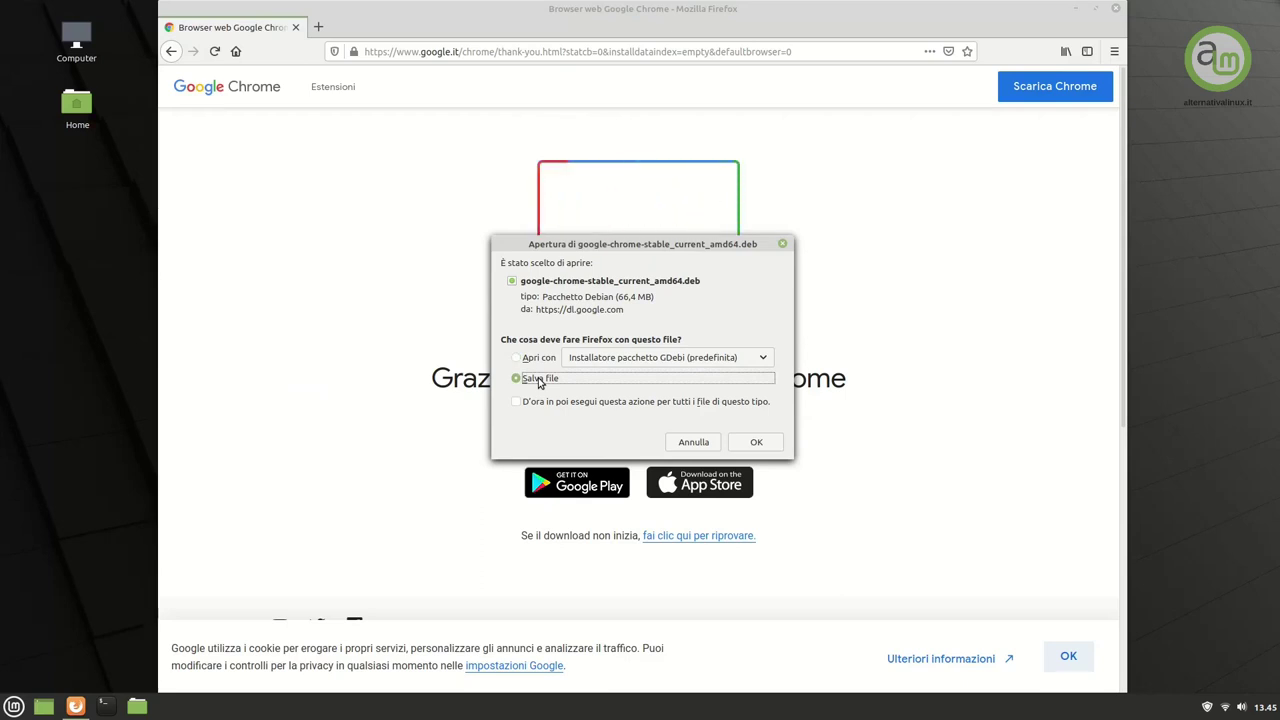
pyautogui.click(758, 443)
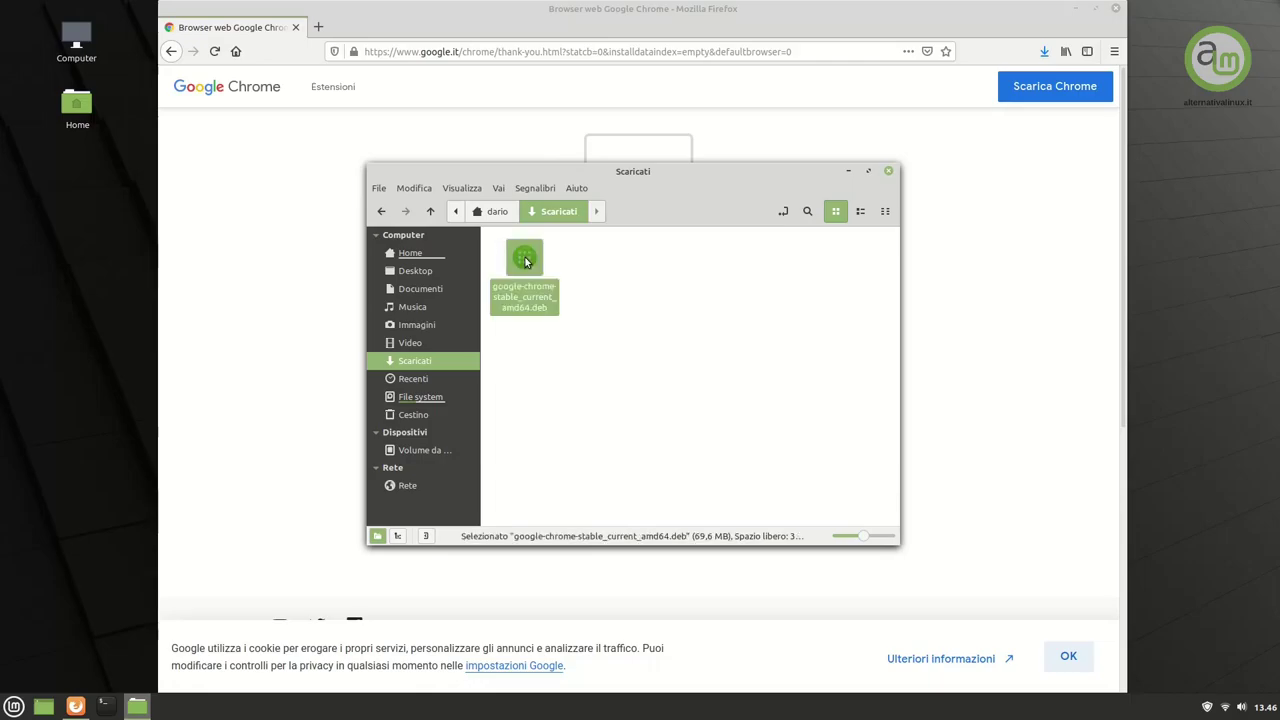
# Step: Install google-chrome-stable_current_amd64.deb from Scaricati with its additional package libgcc1, authenticating with the account password, and close the installer
pyautogui.doubleClick(525, 259)
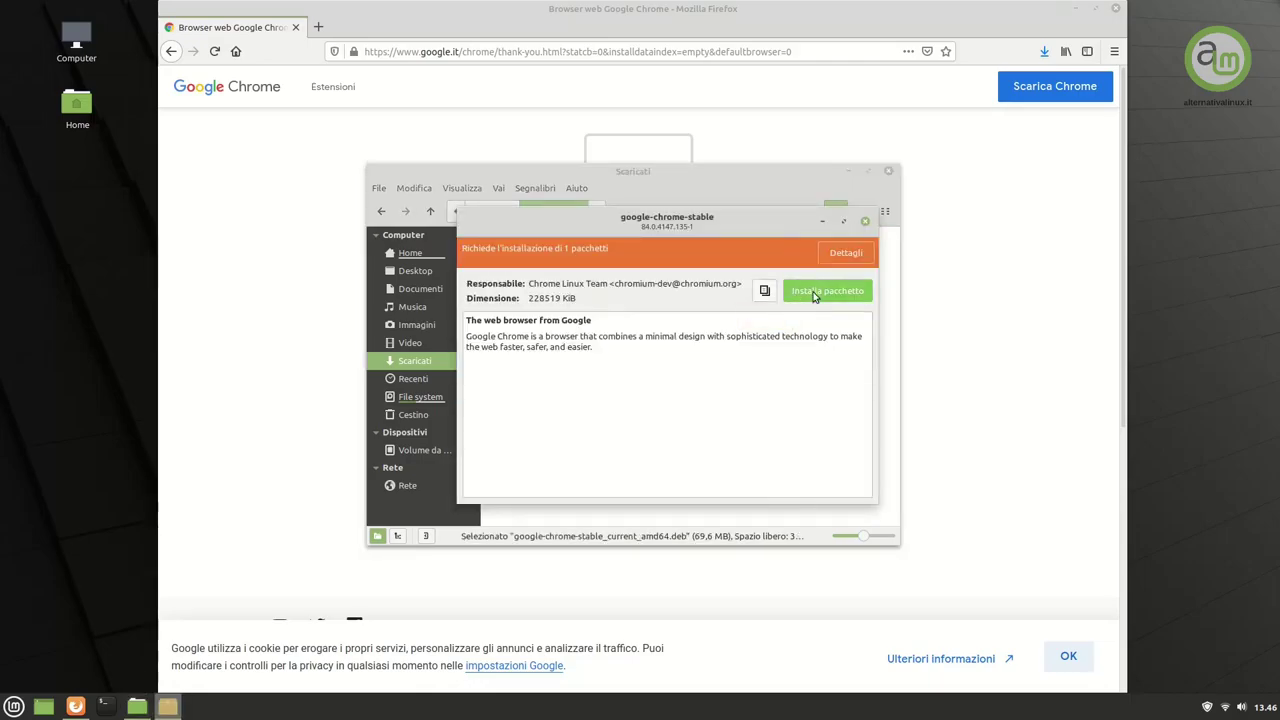
pyautogui.click(836, 292)
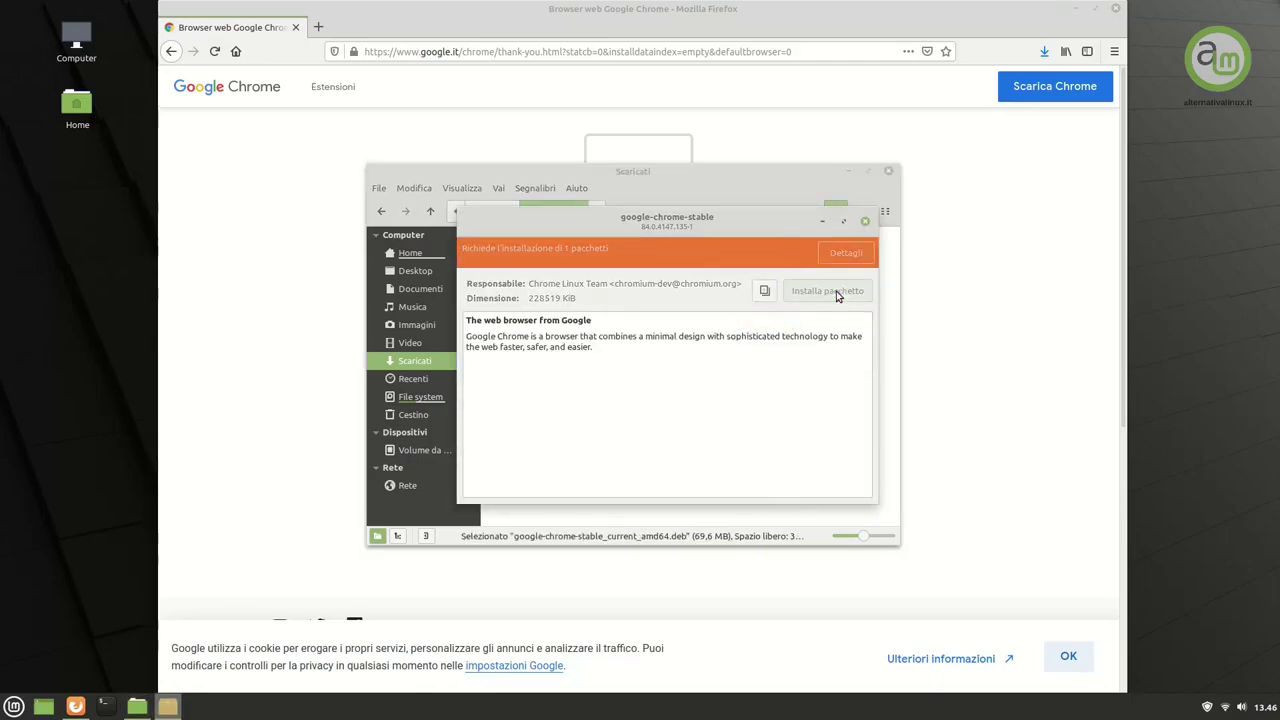
pyautogui.click(1115, 9)
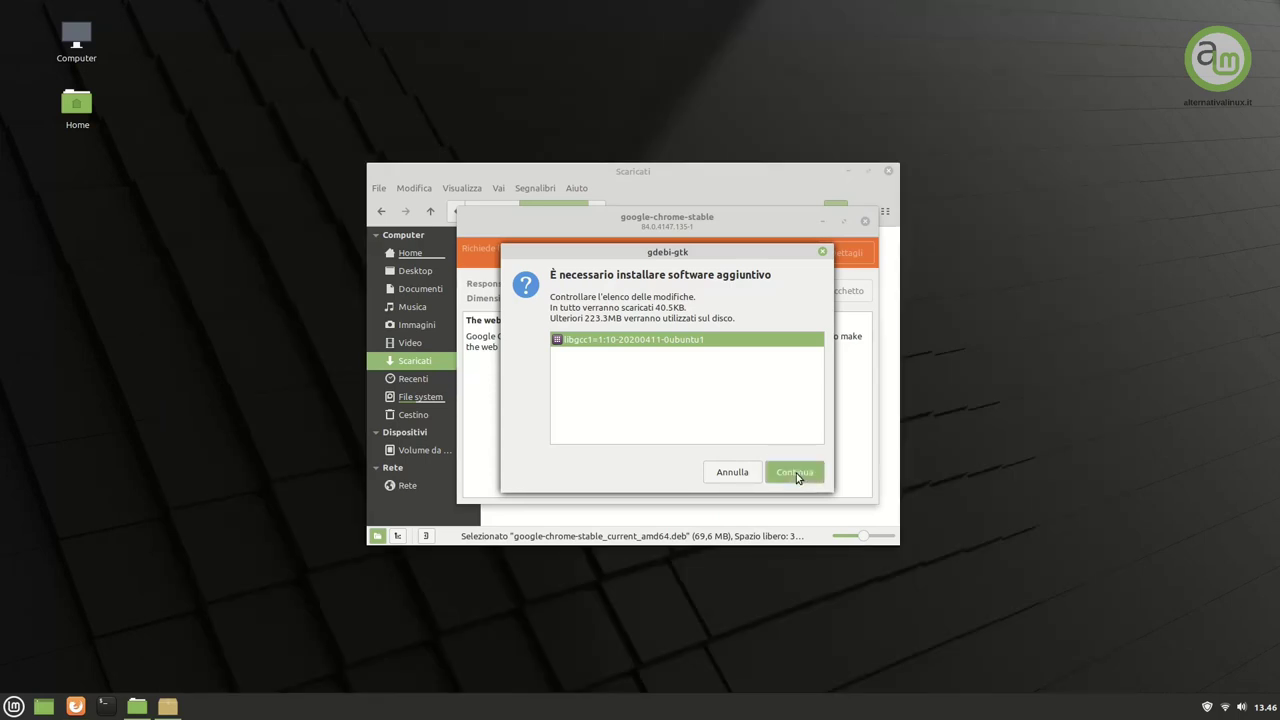
pyautogui.click(797, 471)
pyautogui.write('********')
pyautogui.press('Return')
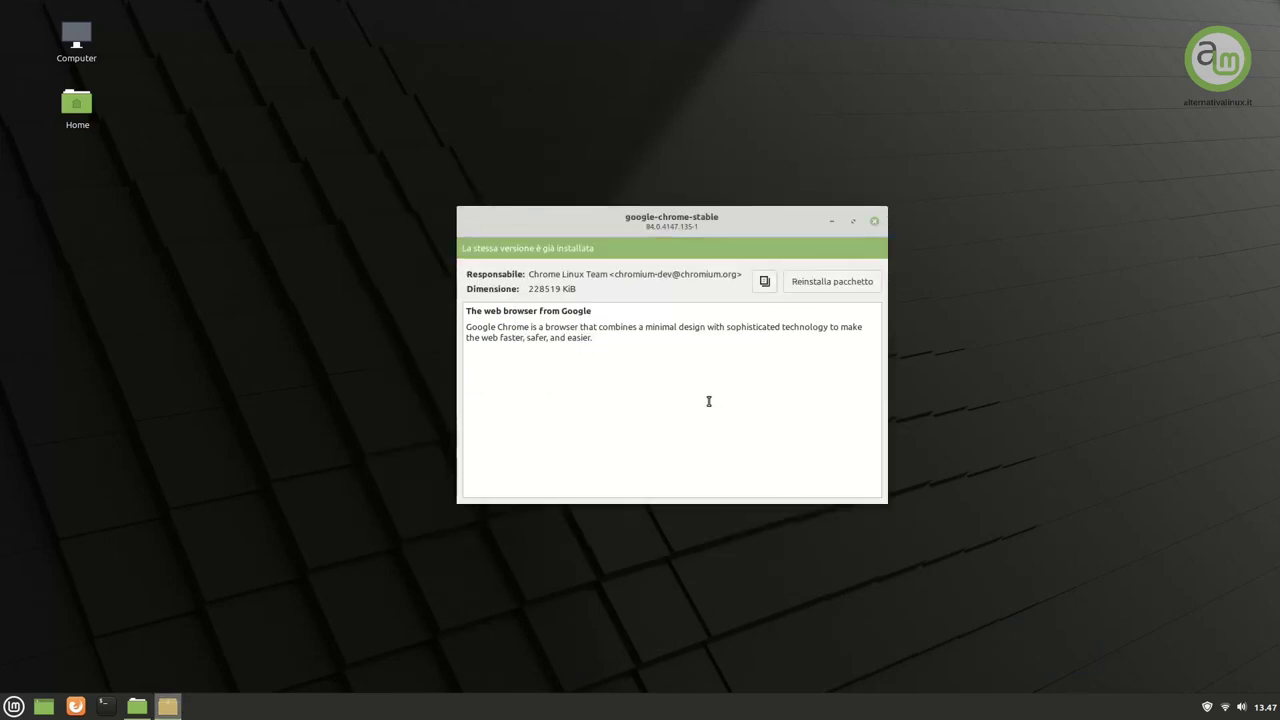
pyautogui.click(872, 221)
# Step: Find Google Chrome among the Internet applications and add it to the panel
pyautogui.press('super')
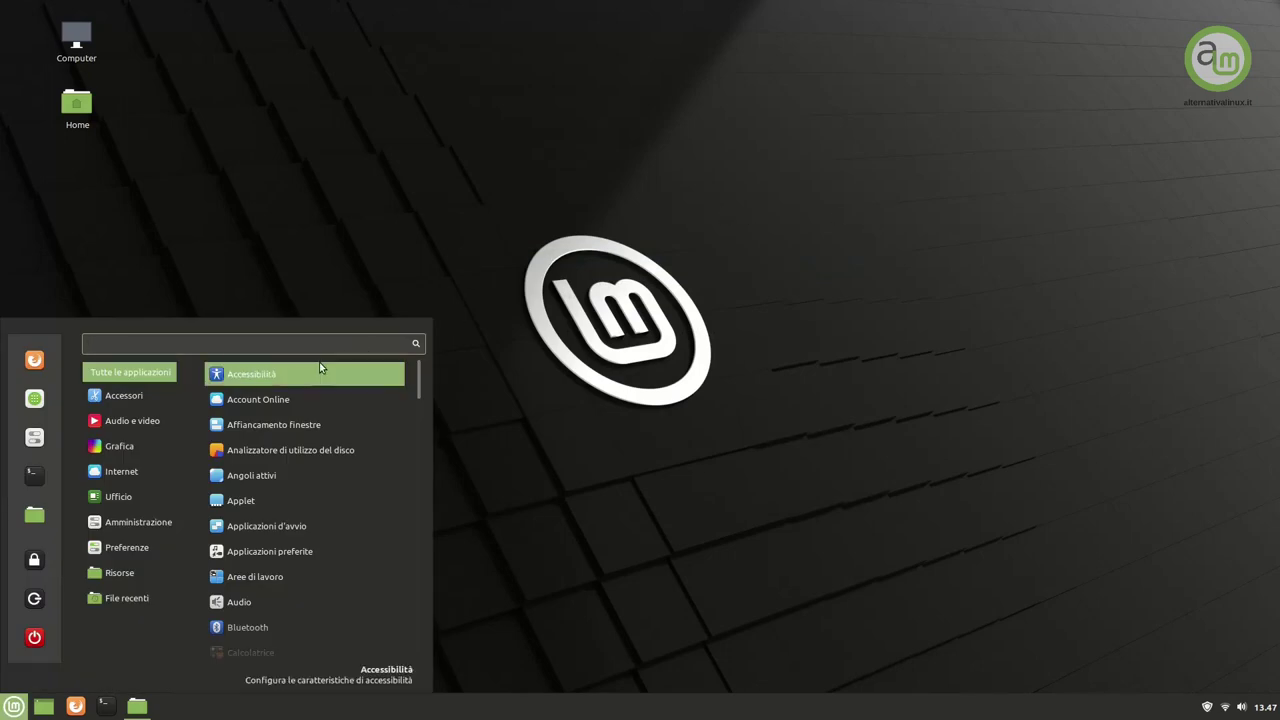
pyautogui.moveTo(119, 477)
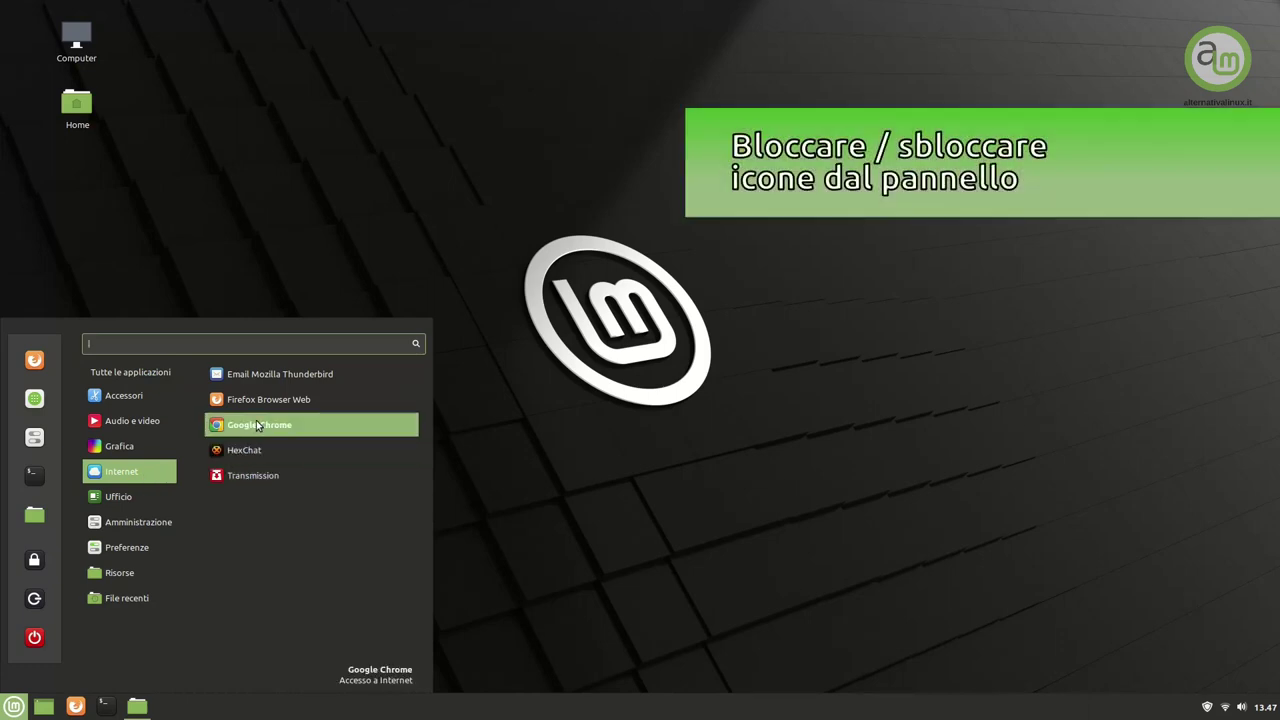
pyautogui.rightClick(334, 424)
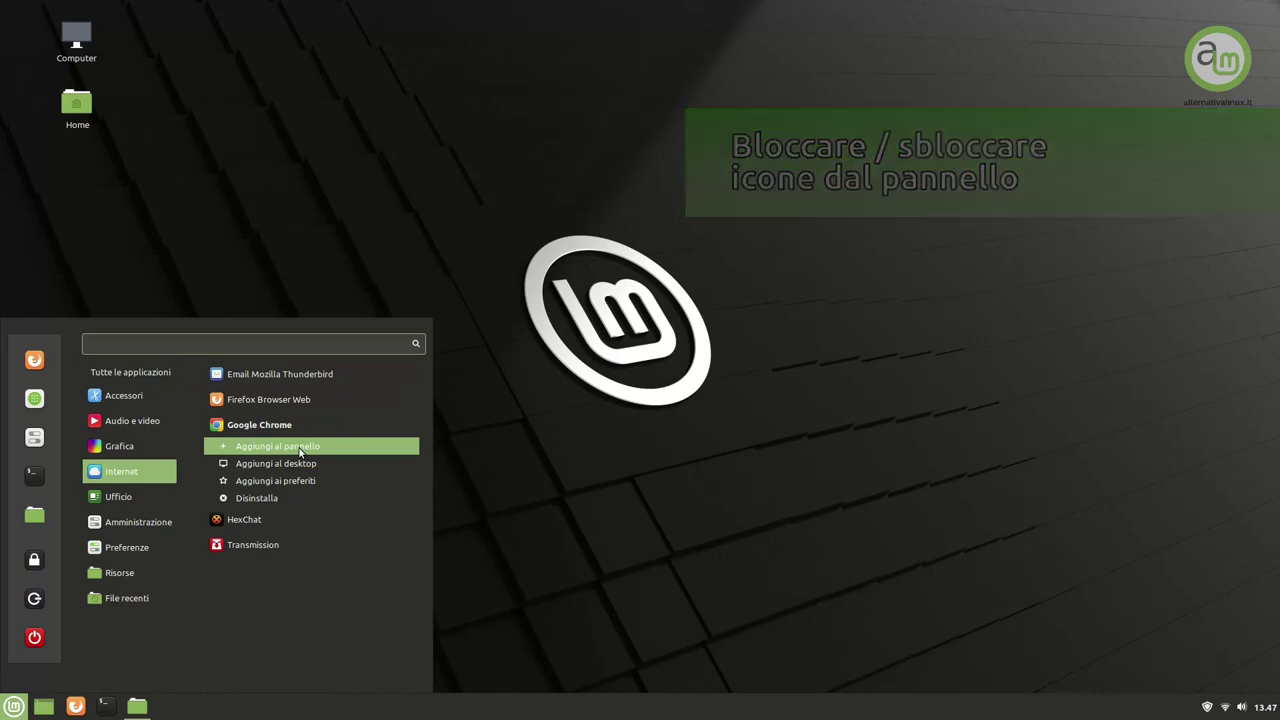
pyautogui.click(299, 451)
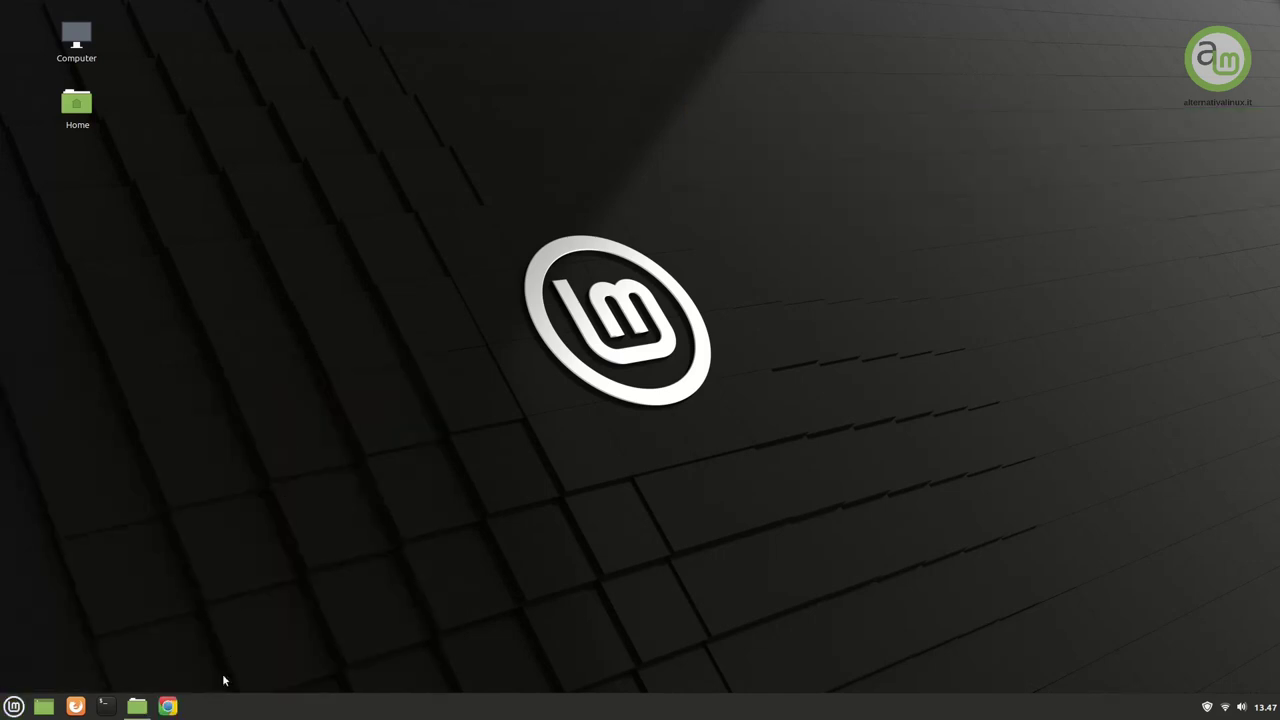
# Step: Move the Chrome icon beside Firefox on the panel, and unpin Firefox from the panel
pyautogui.moveTo(168, 708); pyautogui.dragTo(104, 708)
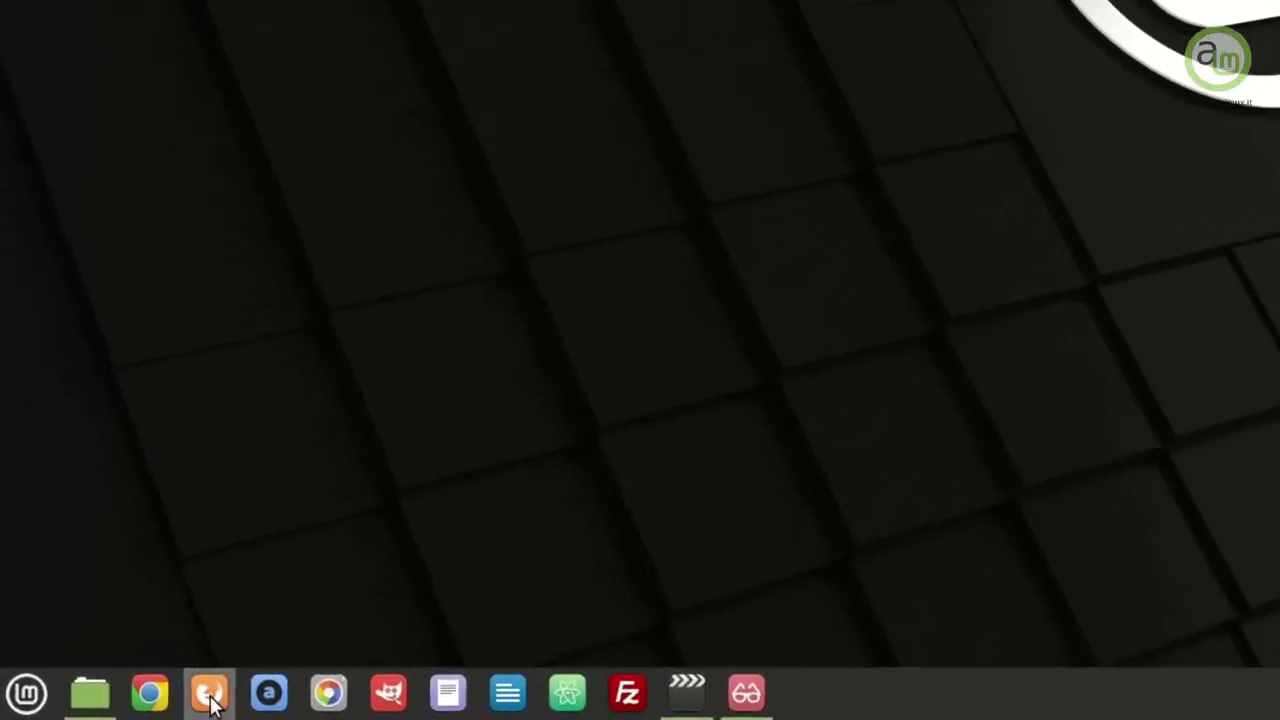
pyautogui.rightClick(210, 700)
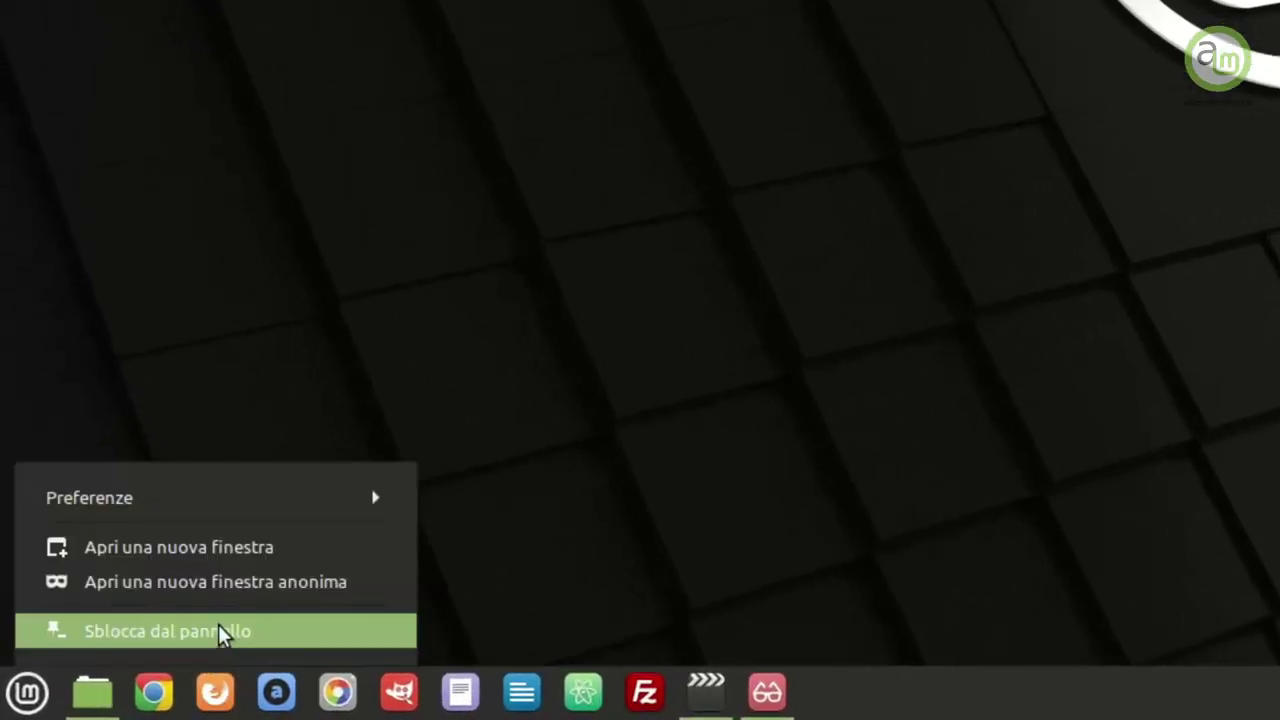
pyautogui.click(219, 628)
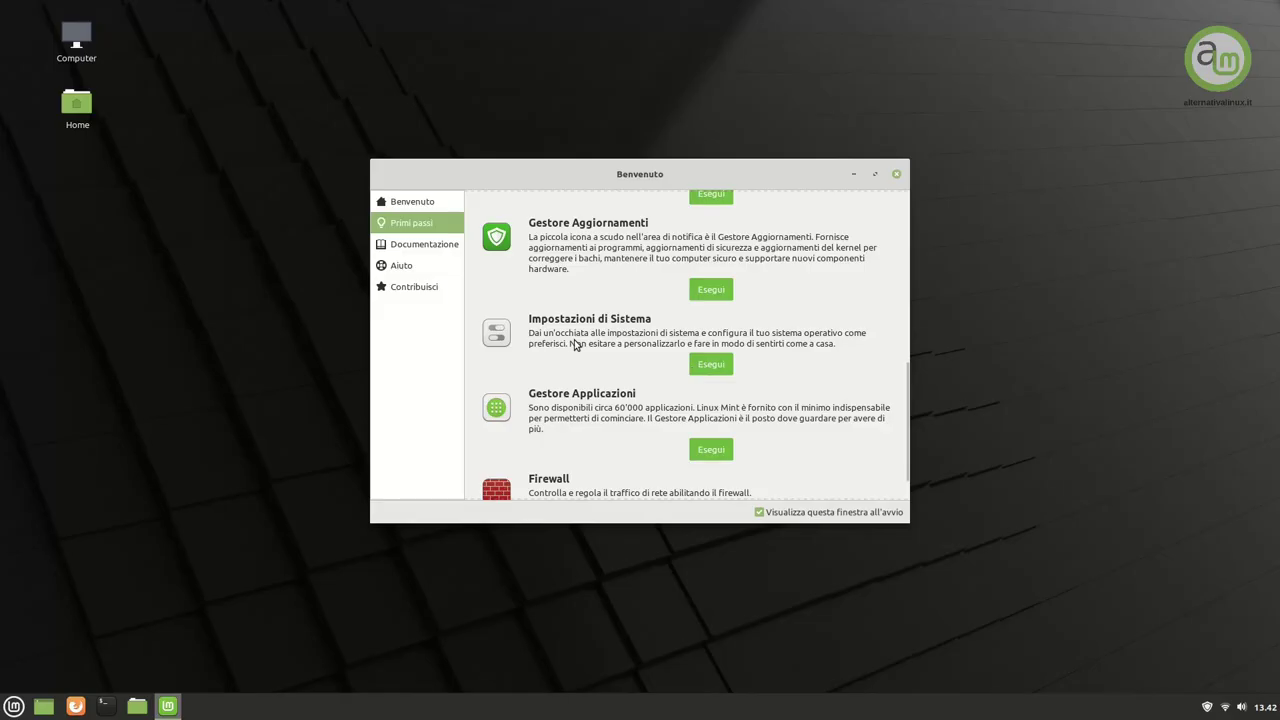
# Step: Launch Impostazioni di Sistema from the Primi passi page
pyautogui.scroll(-1, 575, 342)
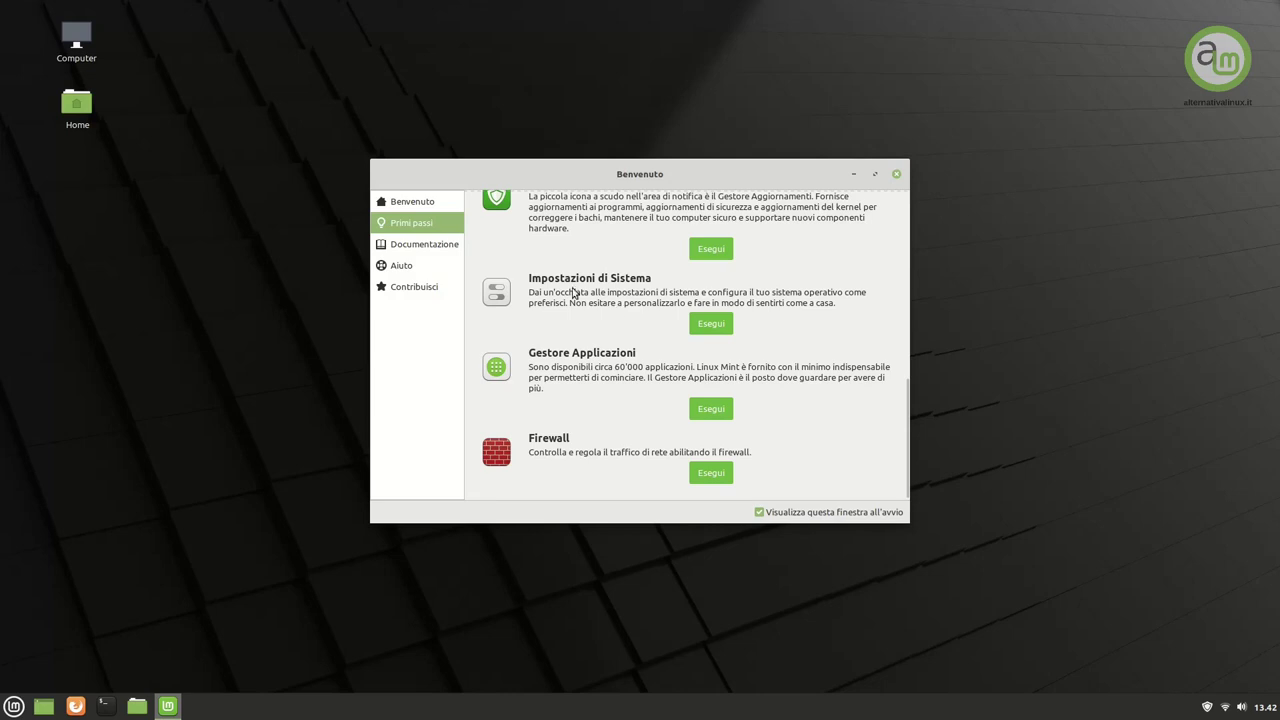
pyautogui.click(712, 326)
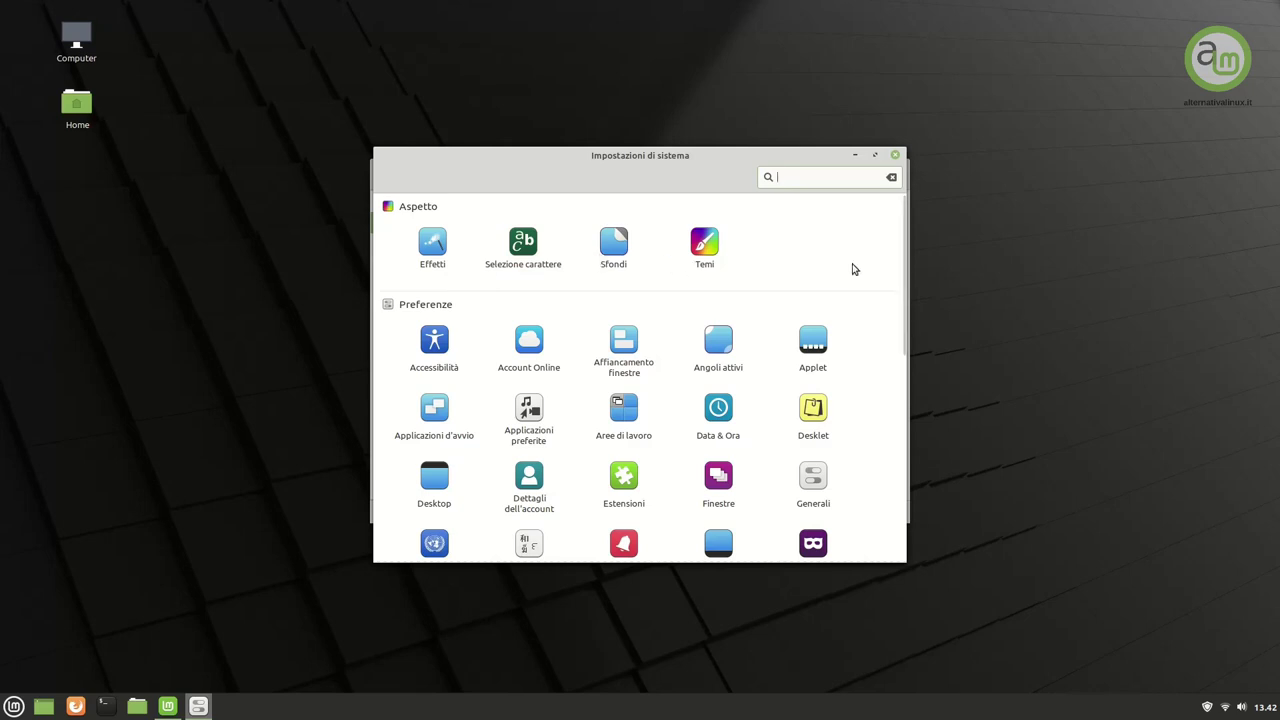
# Step: Look through the Amministrazione and Preferenze application categories, and launch Impostazioni di Sistema
pyautogui.scroll(-2, 853, 269)
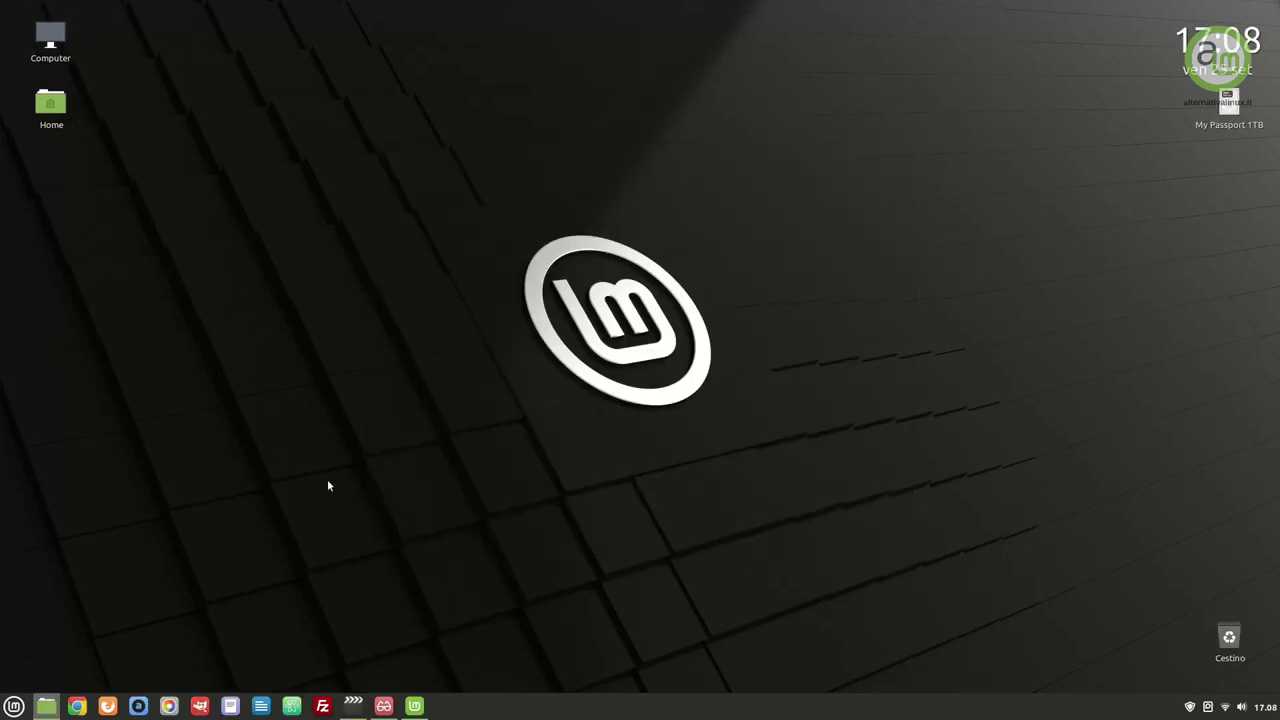
pyautogui.press('super')
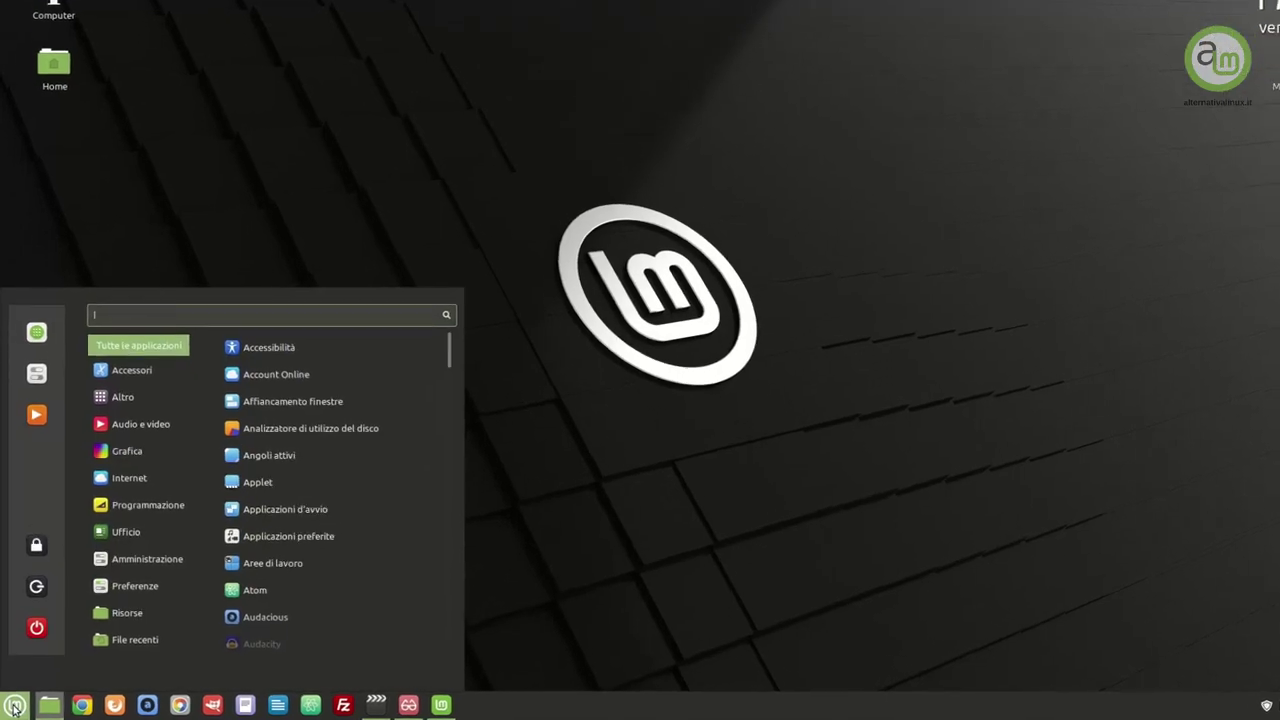
pyautogui.moveTo(199, 527)
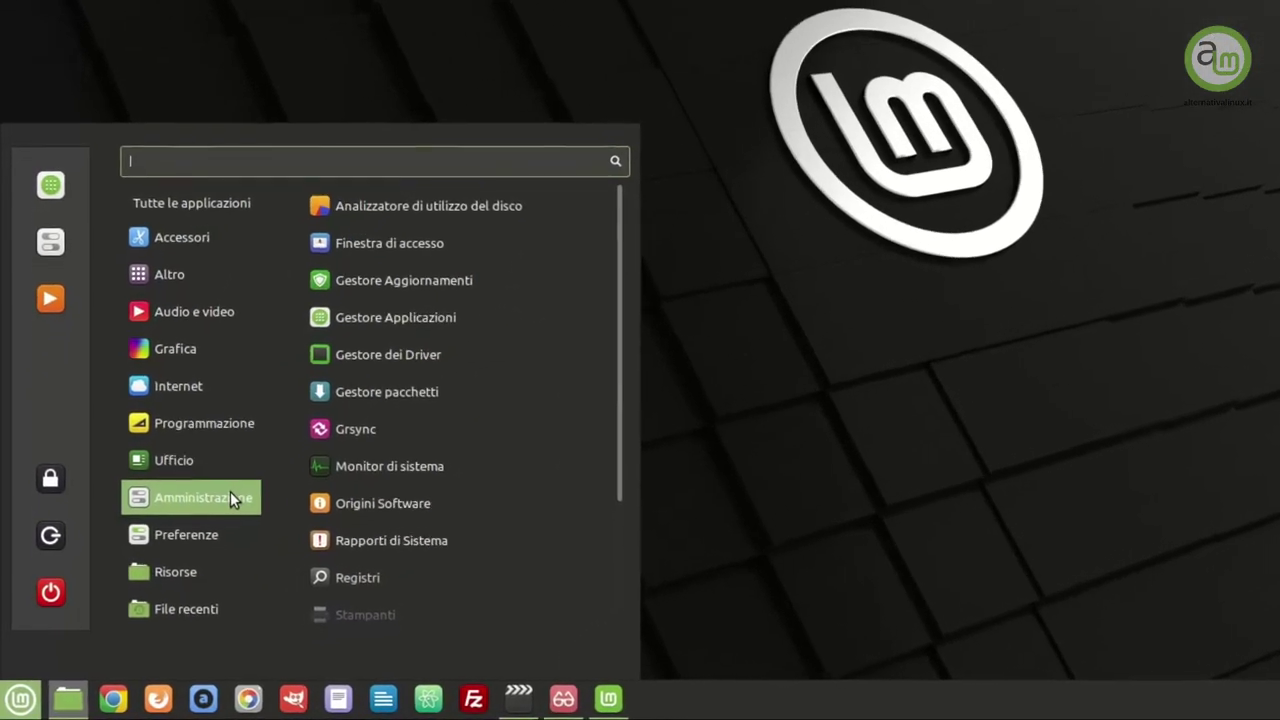
pyautogui.scroll(-4, 442, 257)
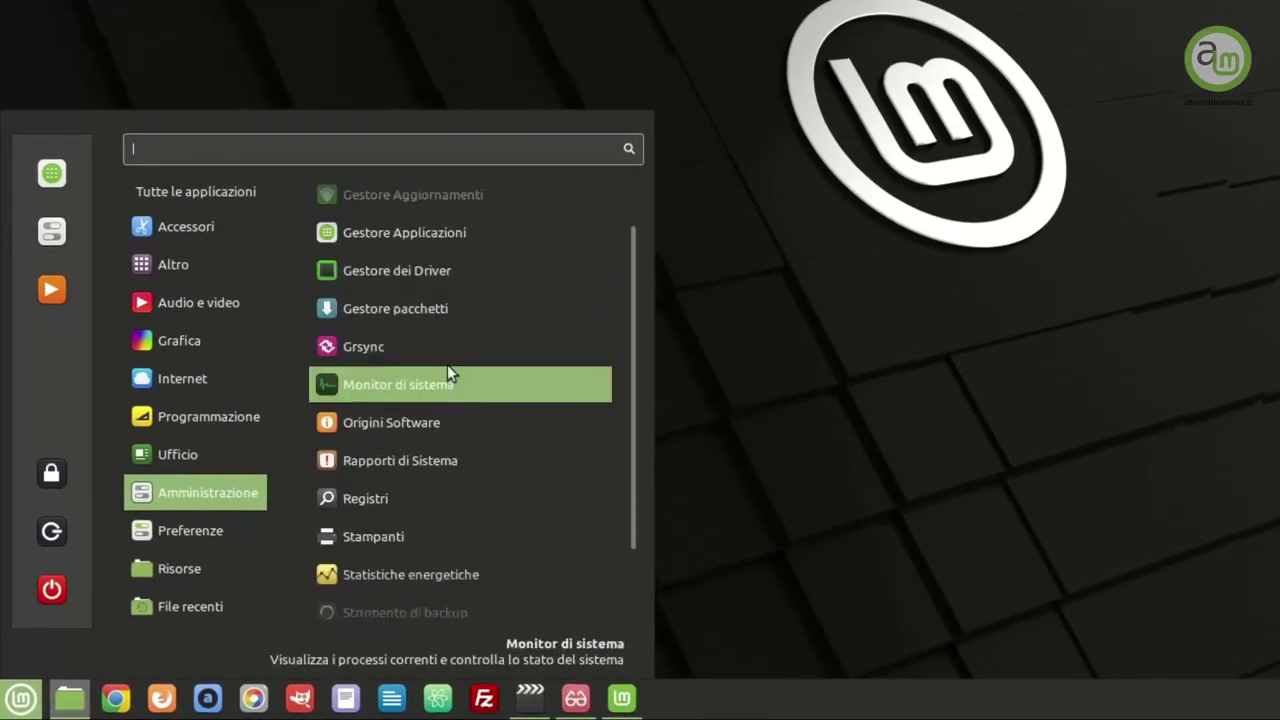
pyautogui.moveTo(186, 530)
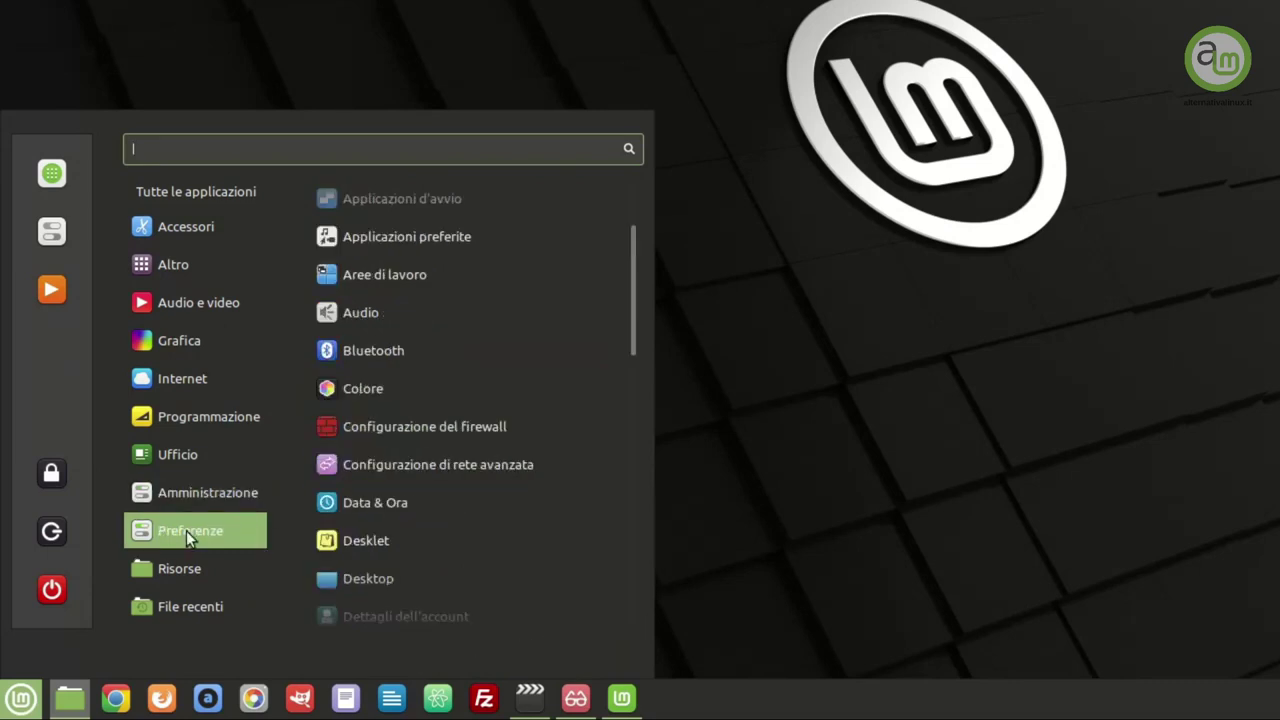
pyautogui.scroll(-5, 420, 290)
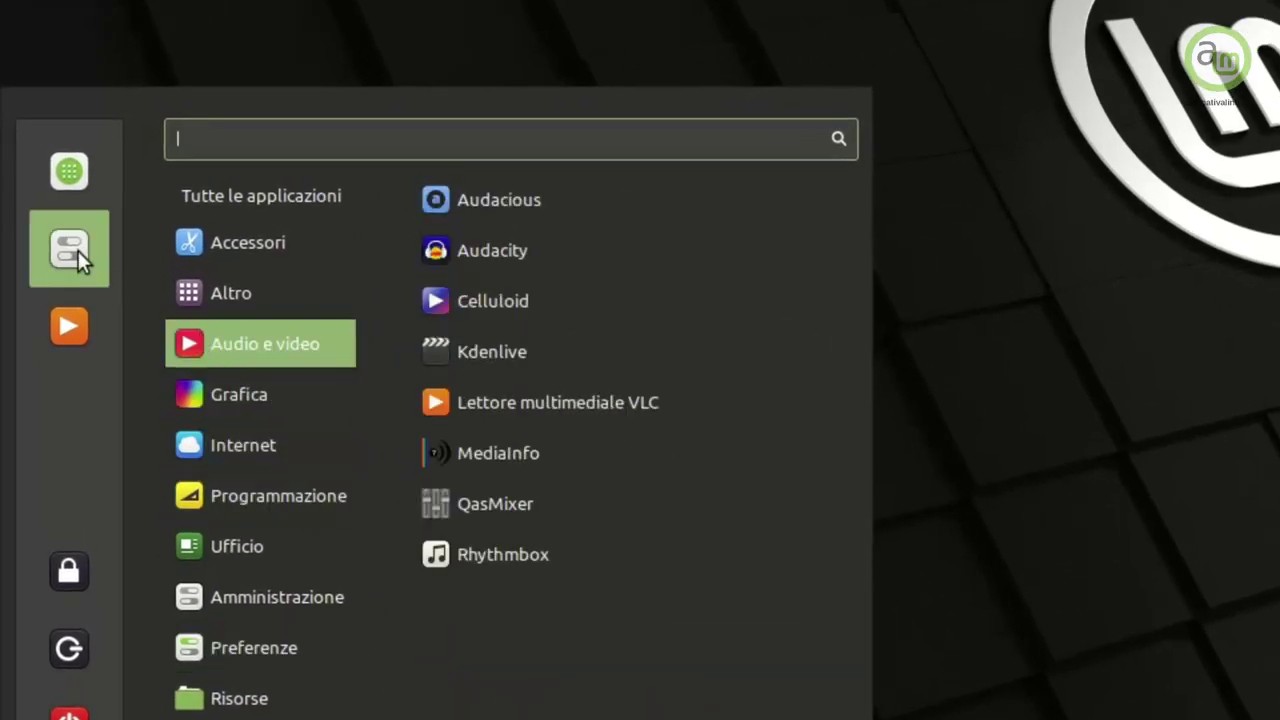
pyautogui.click(74, 245)
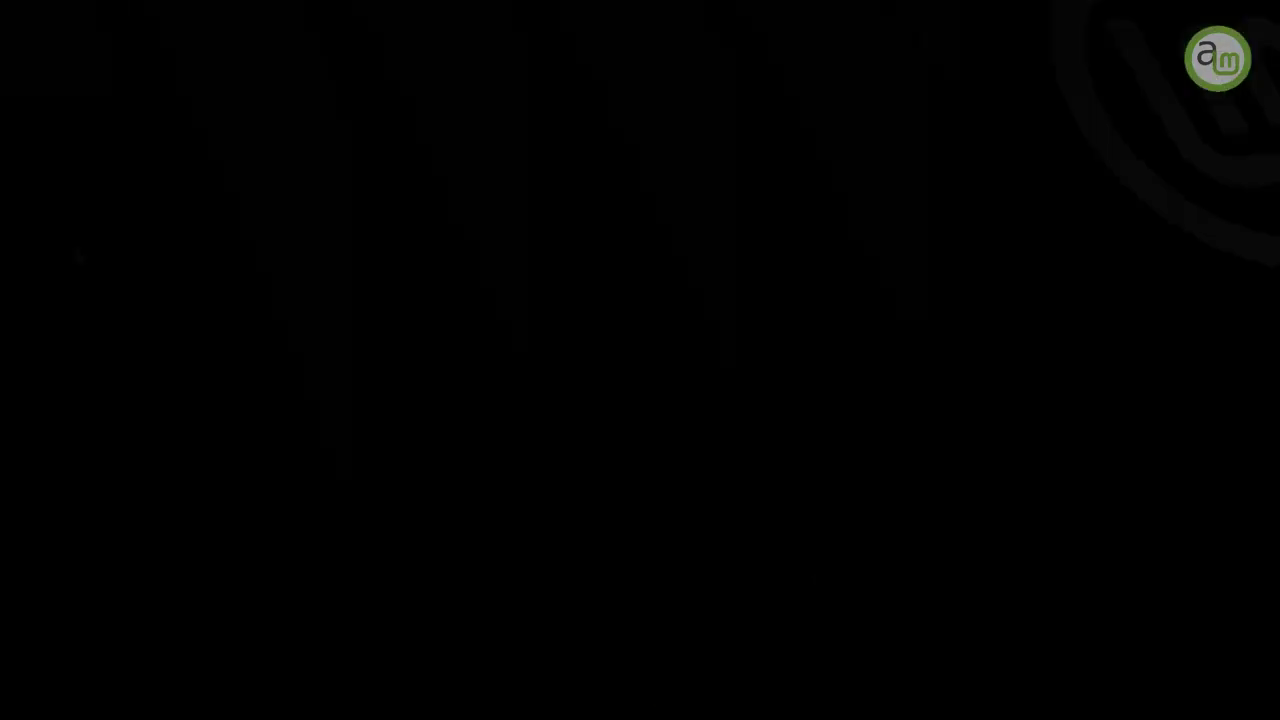
# Step: Examine the Preferenze and Hardware sections of Impostazioni di sistema
pyautogui.scroll(-2, 578, 407)
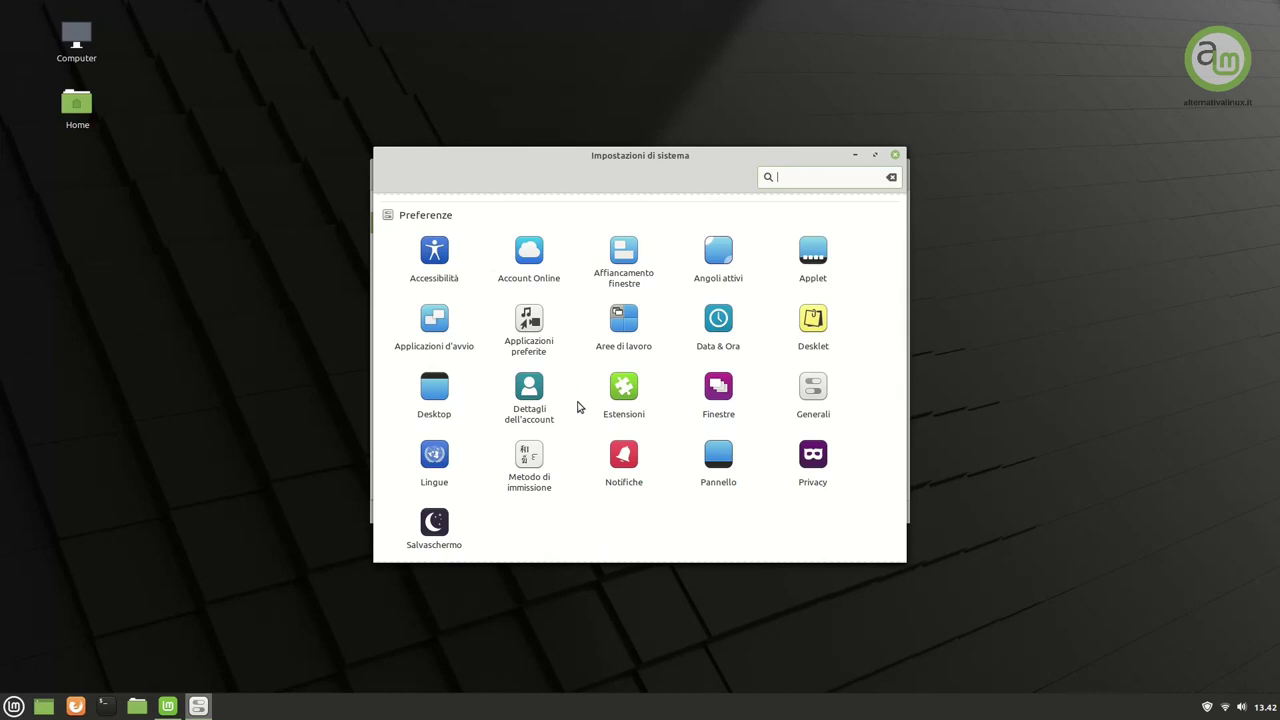
pyautogui.scroll(-5, 578, 407)
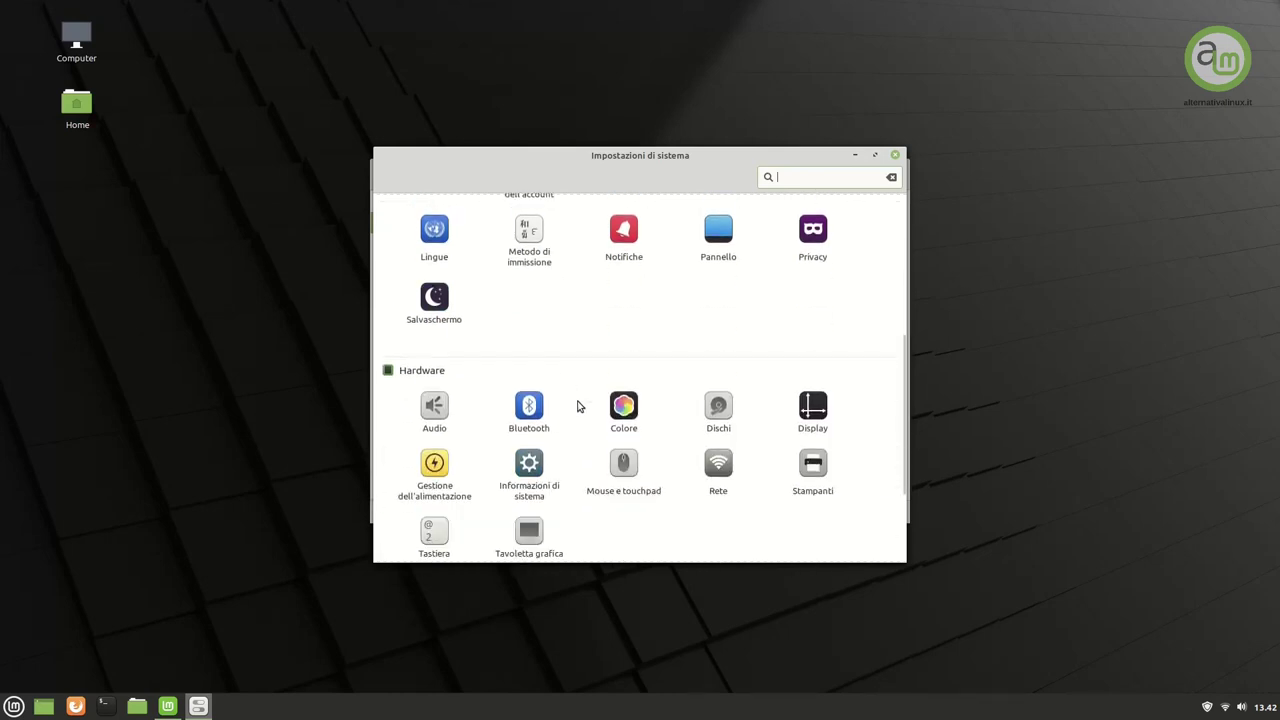
pyautogui.scroll(-2, 578, 407)
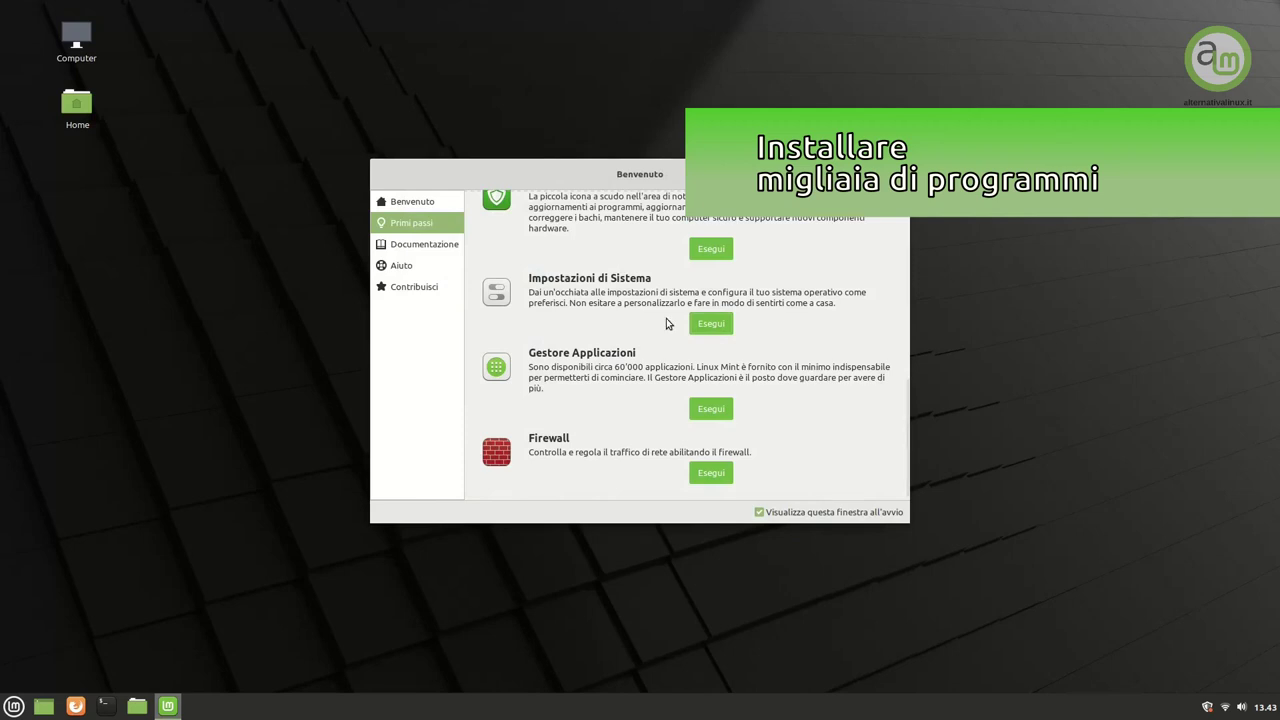
# Step: Open Gestore Applicazioni from the Primi passi page, through an application search for "gestore appl", and from the favourite applications
pyautogui.click(710, 410)
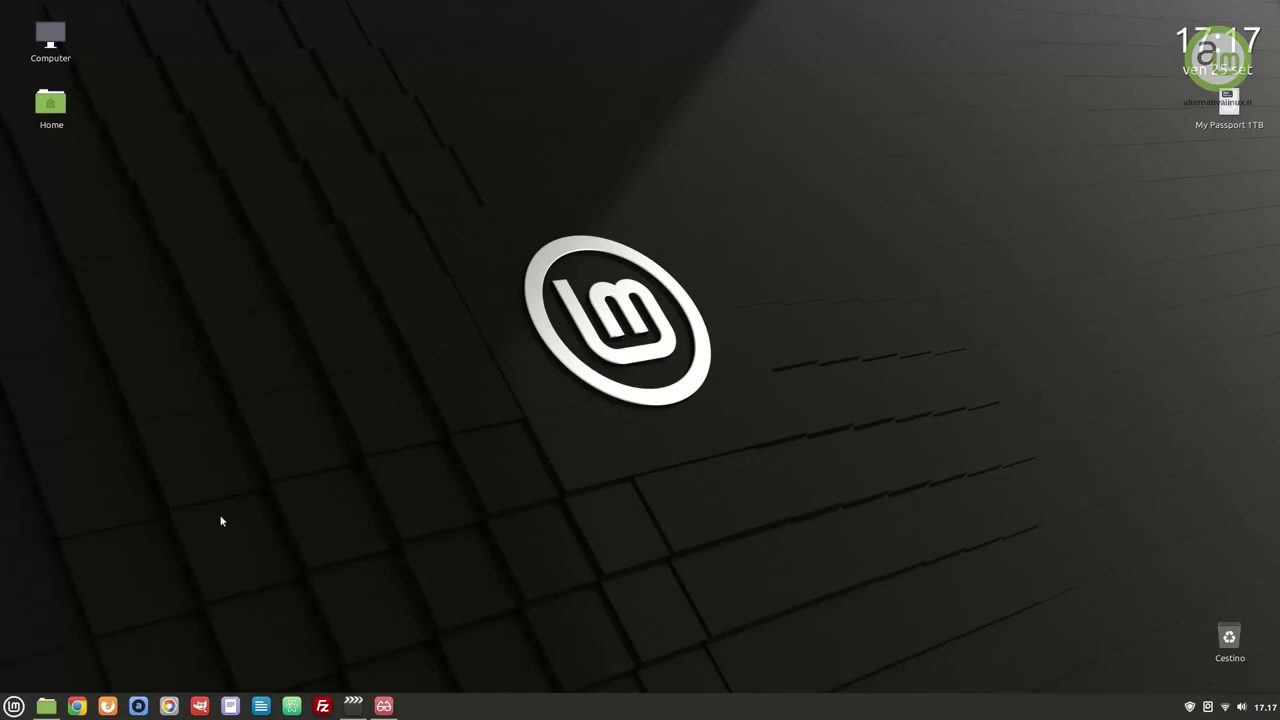
pyautogui.click(14, 706)
pyautogui.write('gestore appl')
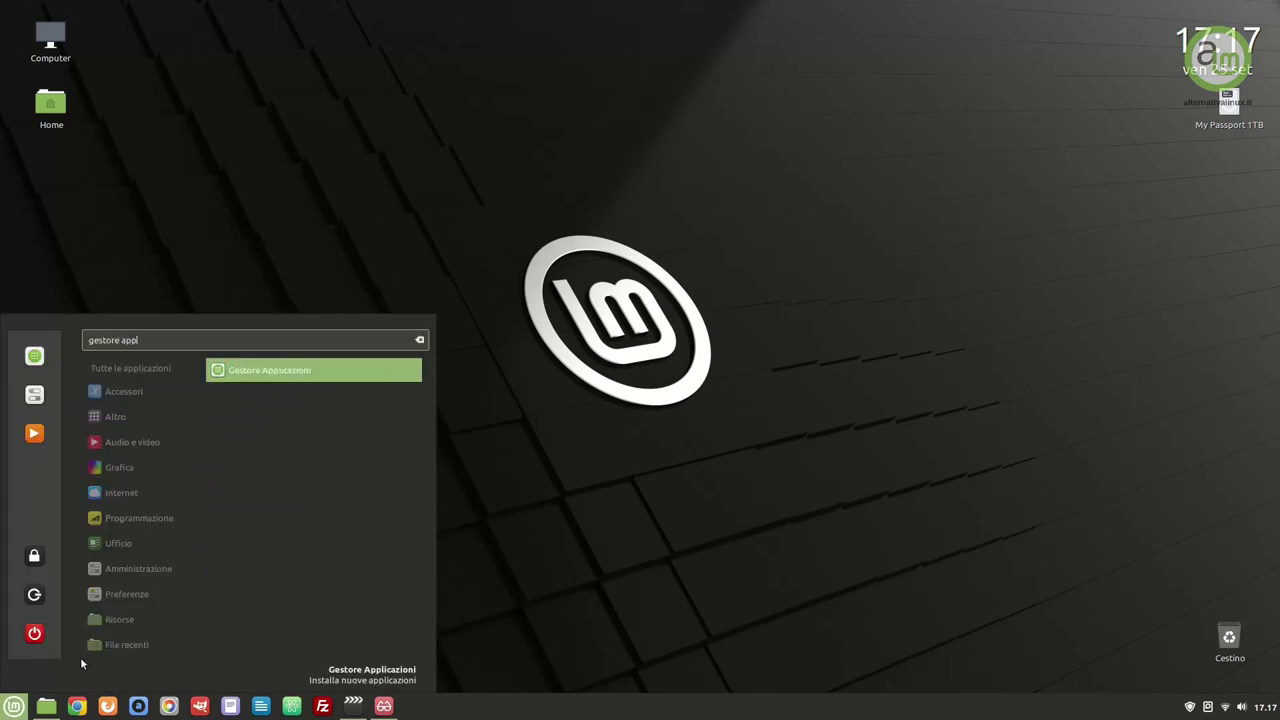
pyautogui.press('Return')
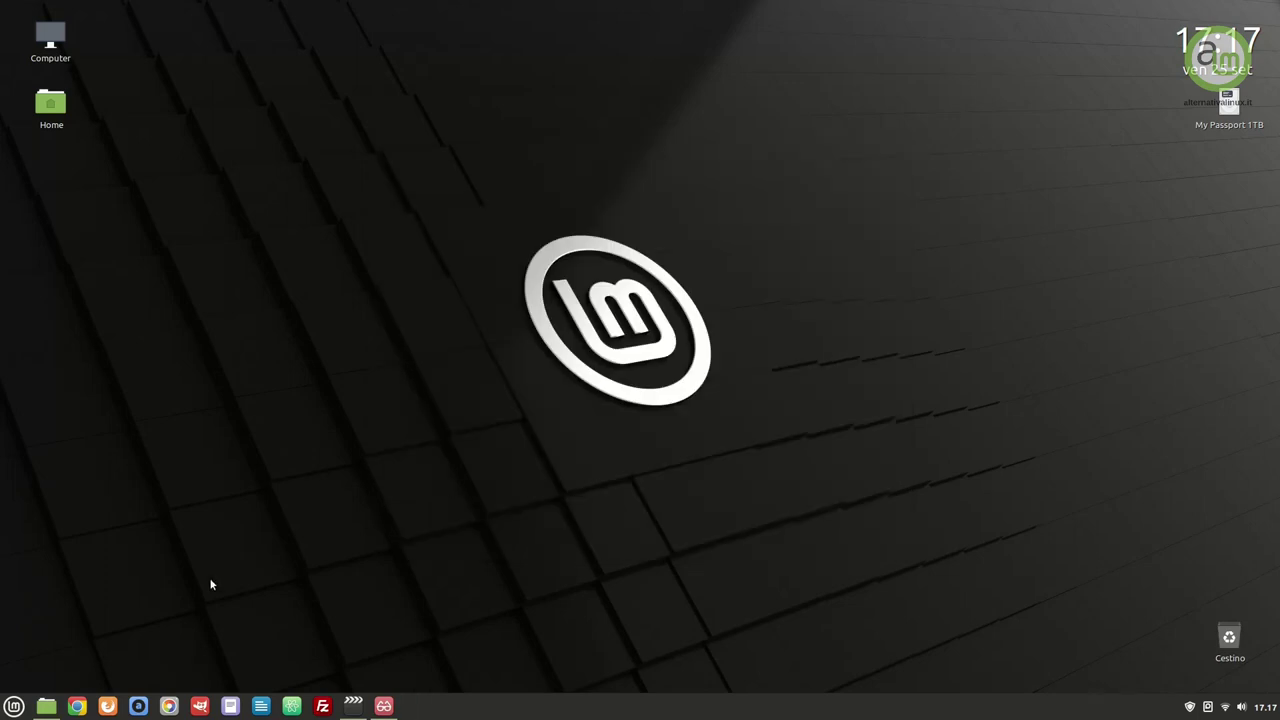
pyautogui.click(14, 706)
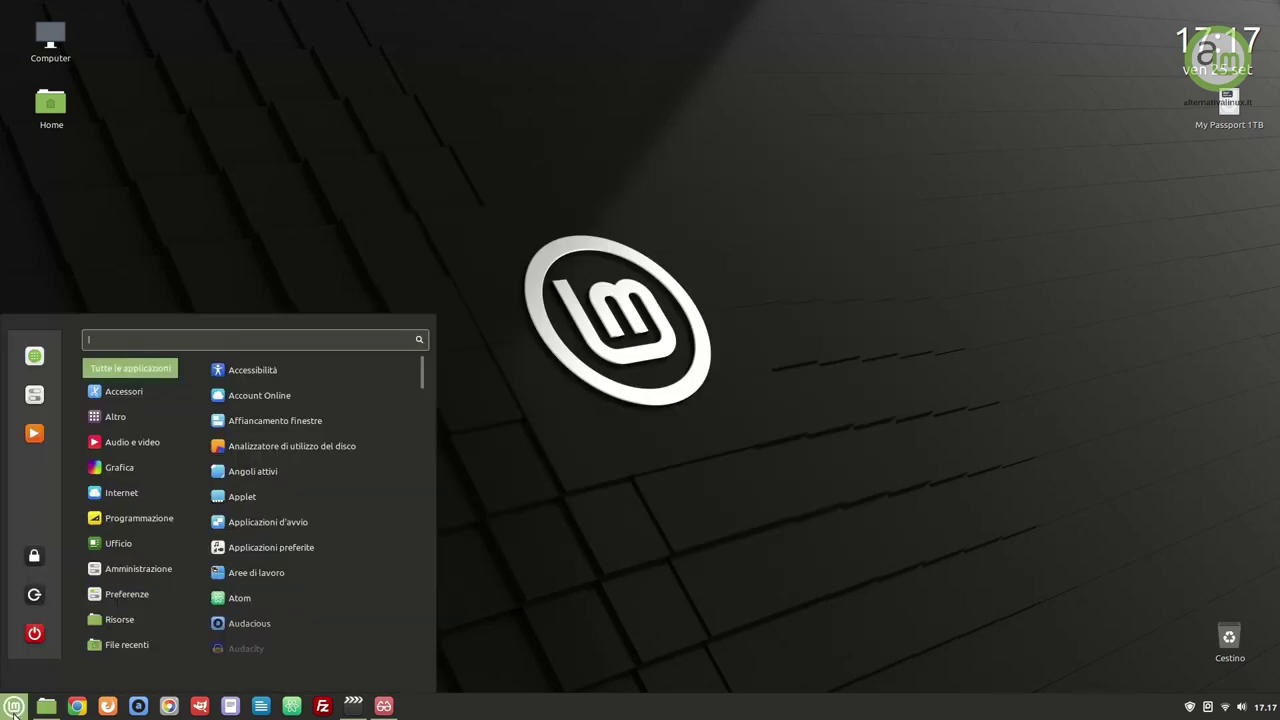
pyautogui.click(35, 355)
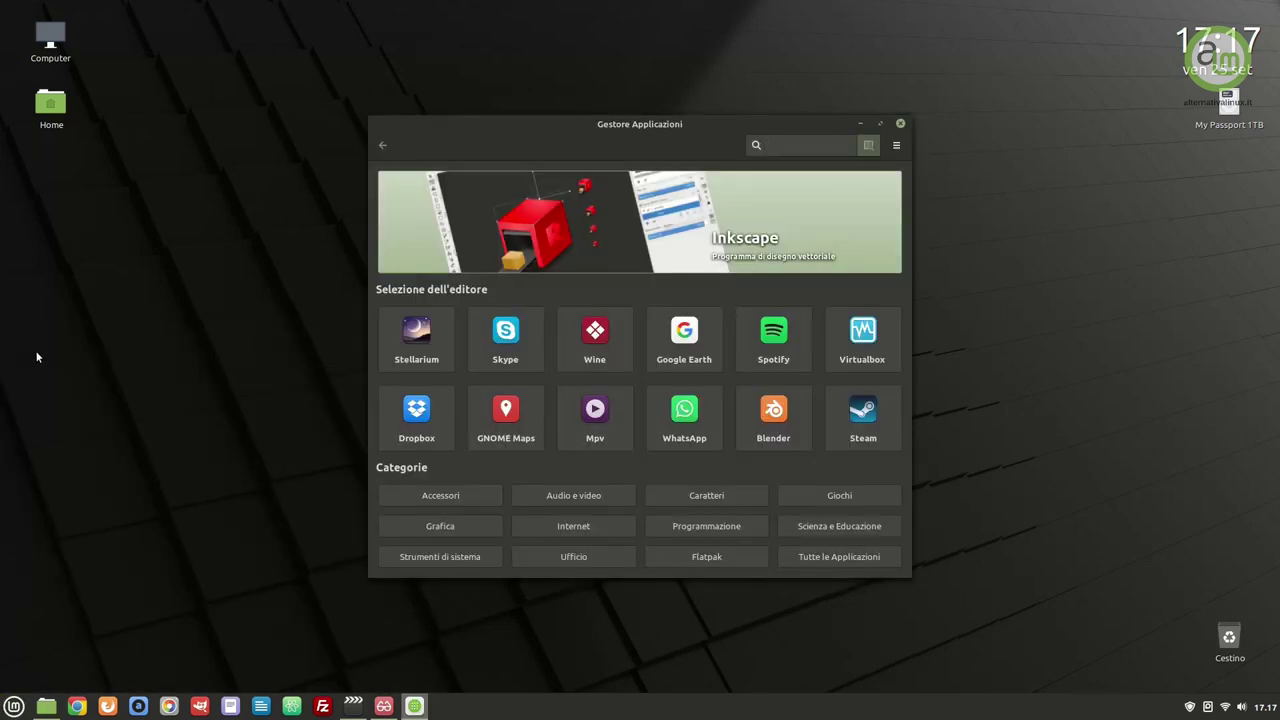